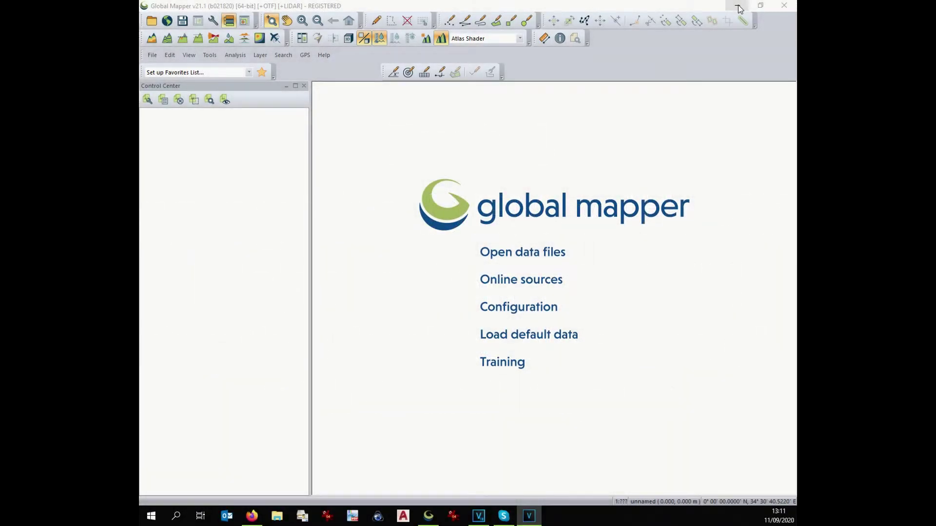
- Switch the configured projection to UTM zone 32 North (6°E–12°E), WGS84, metres, and apply it
{"action": "left_click", "coordinate": [210, 55]}
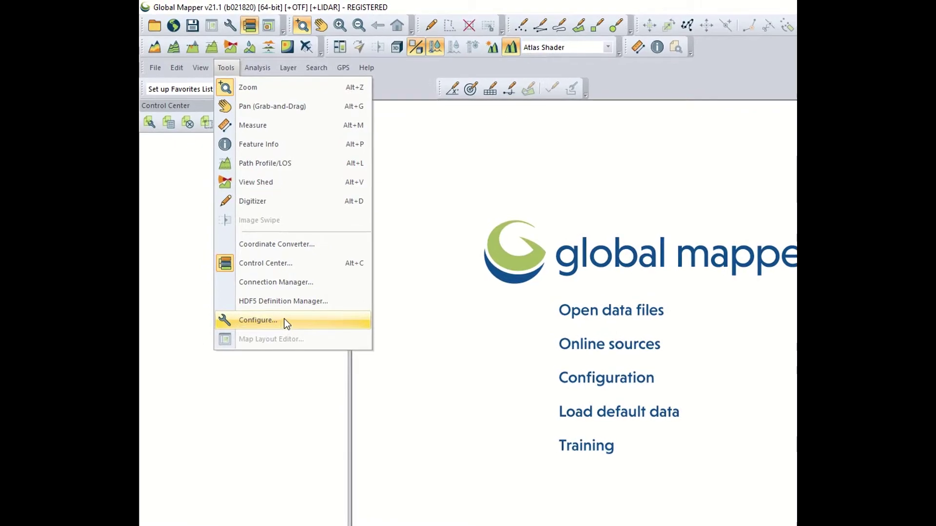
{"action": "left_click", "coordinate": [279, 304]}
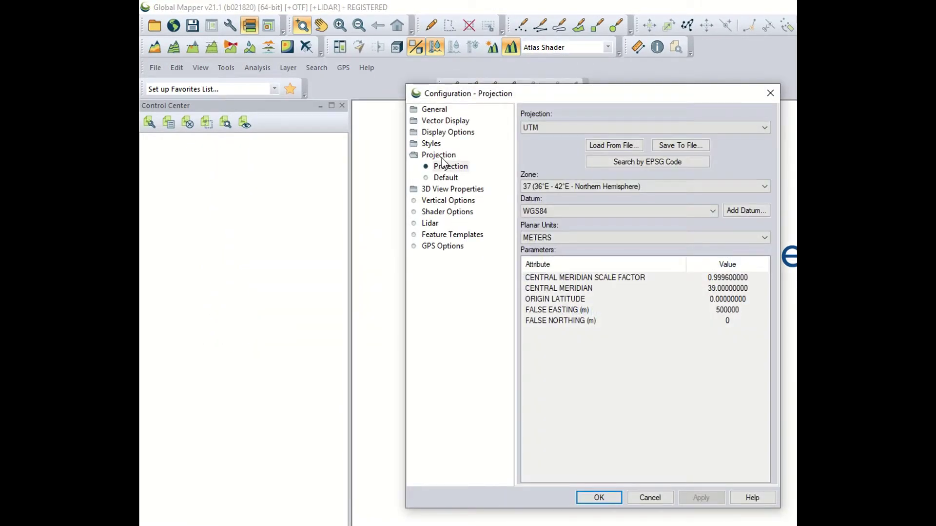
{"action": "left_click", "coordinate": [442, 157]}
{"action": "left_click", "coordinate": [447, 167]}
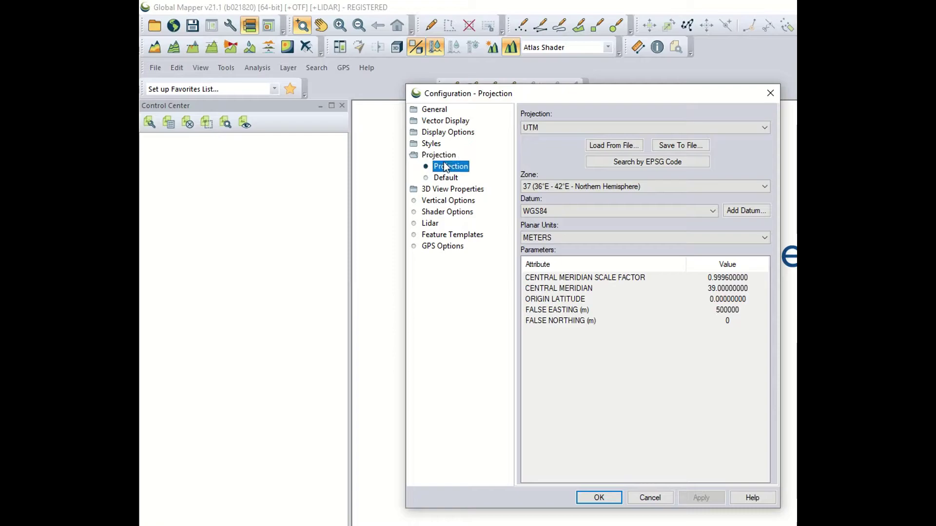
{"action": "left_click", "coordinate": [534, 188]}
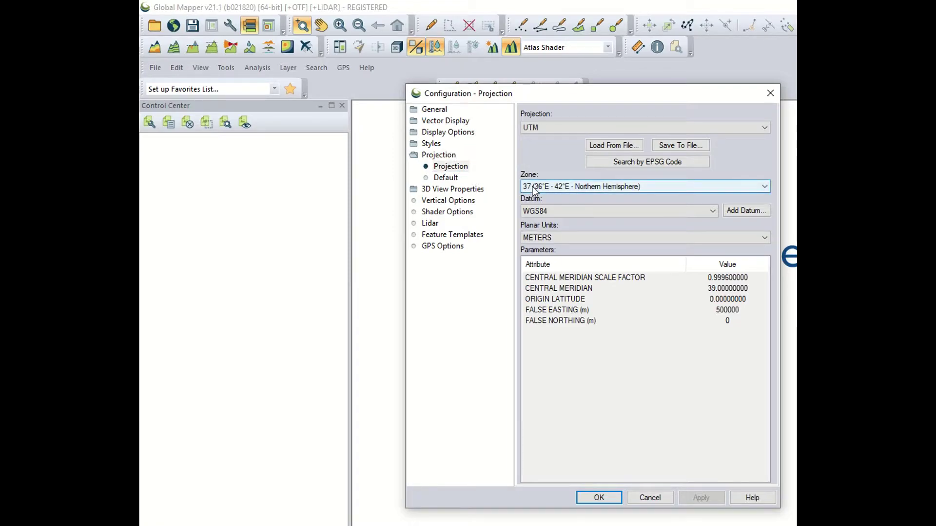
{"action": "left_click", "coordinate": [535, 189]}
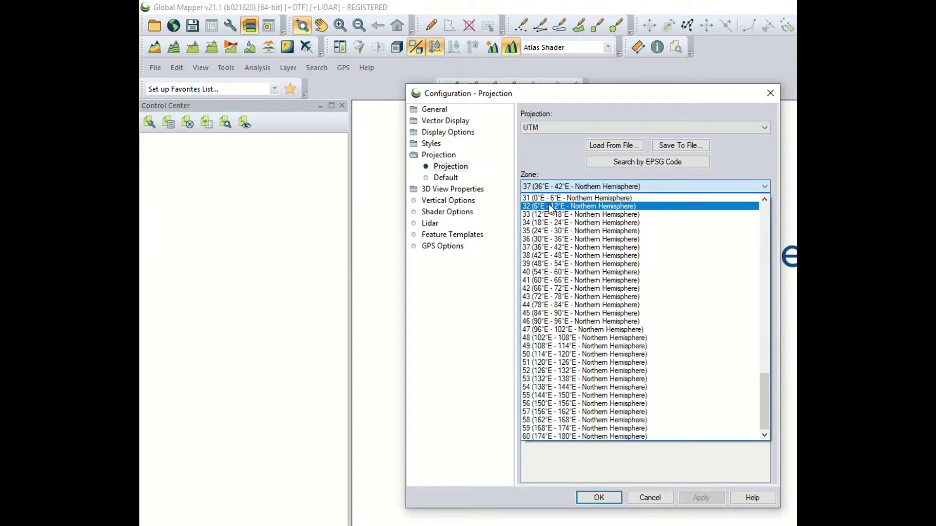
{"action": "key", "text": "Escape"}
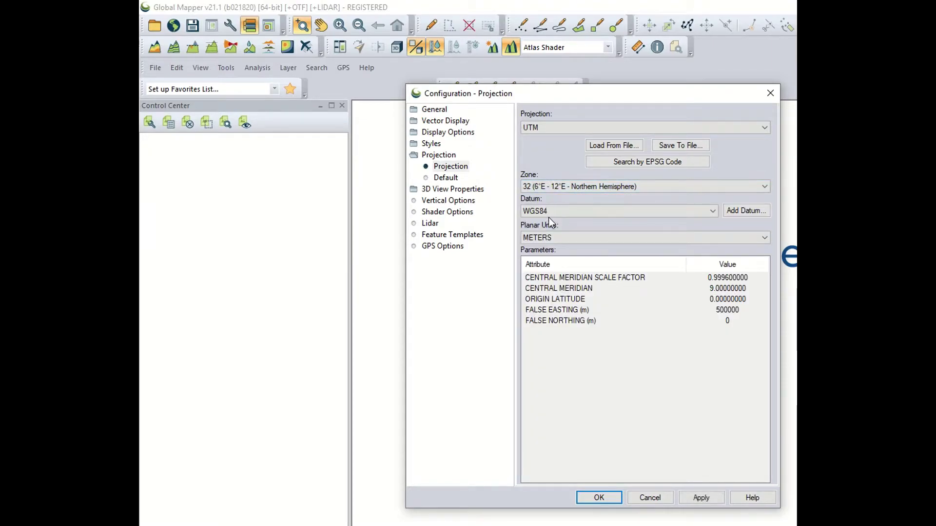
{"action": "left_click", "coordinate": [700, 497]}
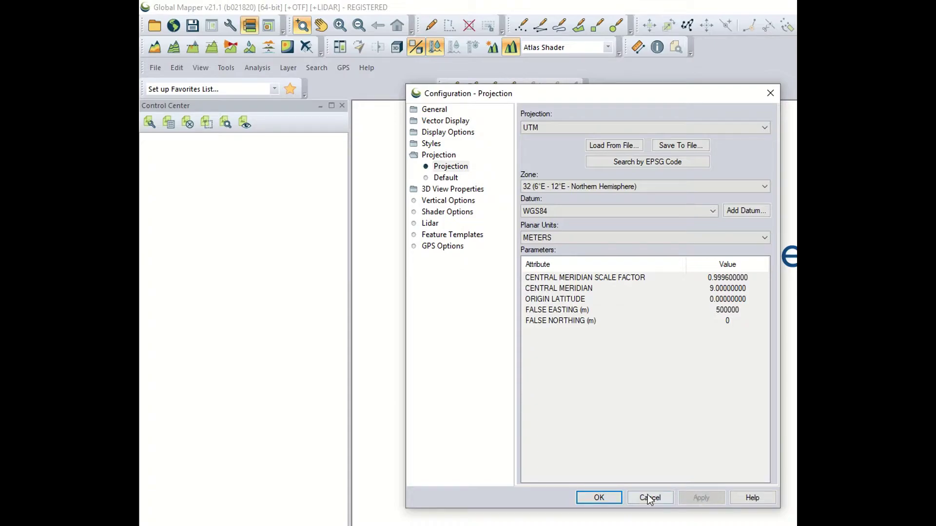
{"action": "left_click", "coordinate": [598, 497]}
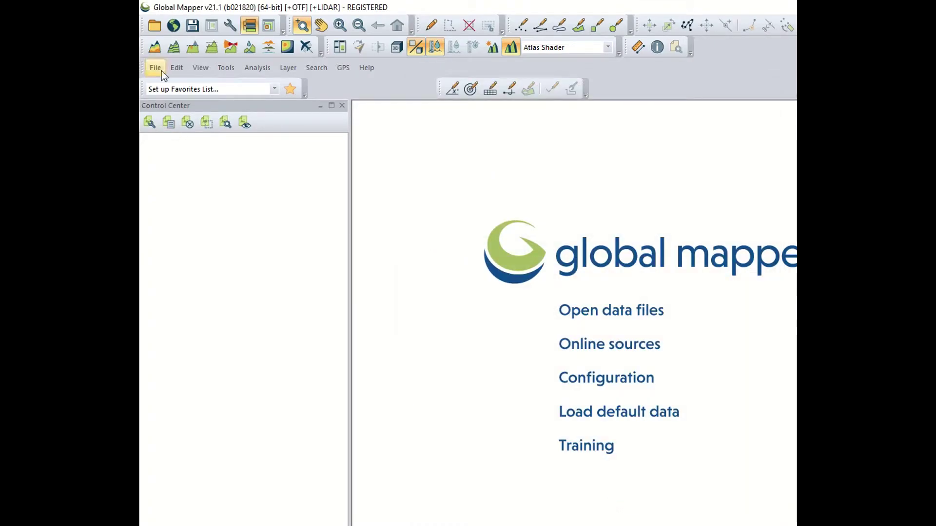
- Open DEM.tif and OrthoPhoto.tif together from the Agisoft Metashape folder
{"action": "left_click", "coordinate": [155, 26]}
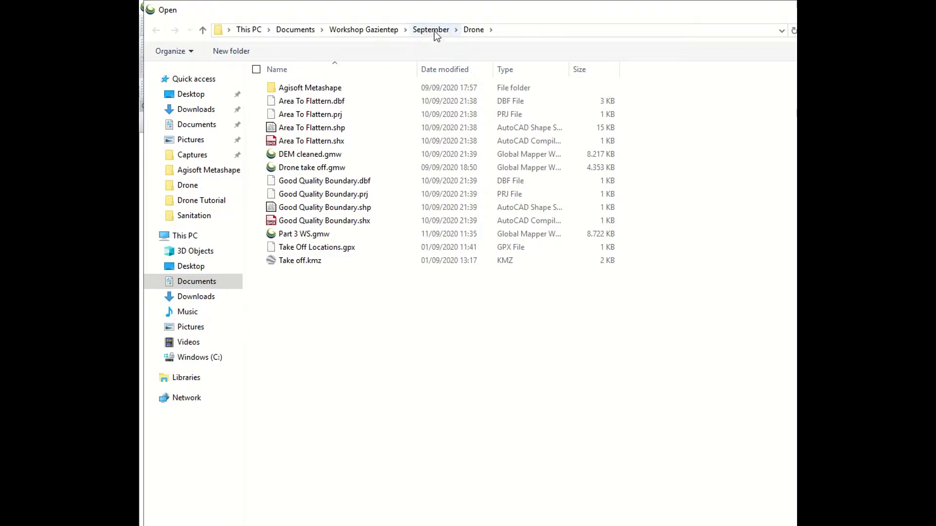
{"action": "double_click", "coordinate": [326, 92]}
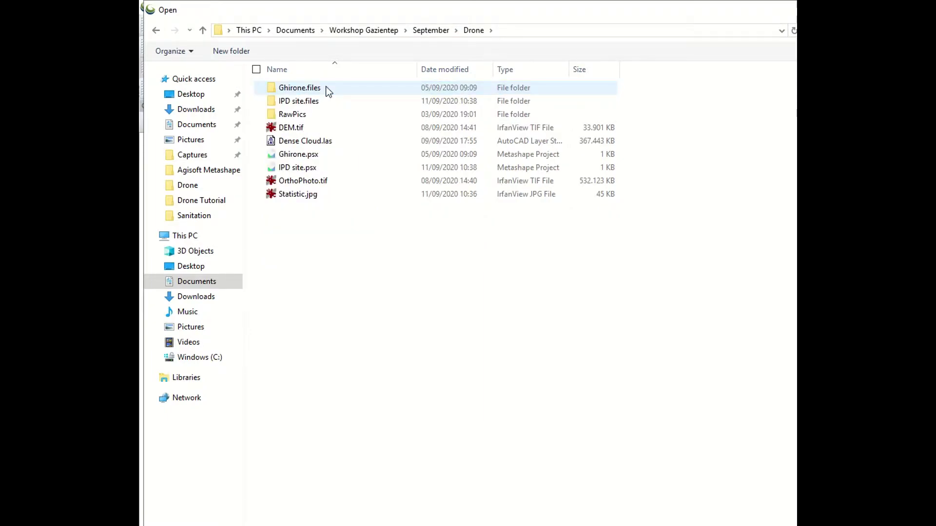
{"action": "left_click", "coordinate": [302, 186]}
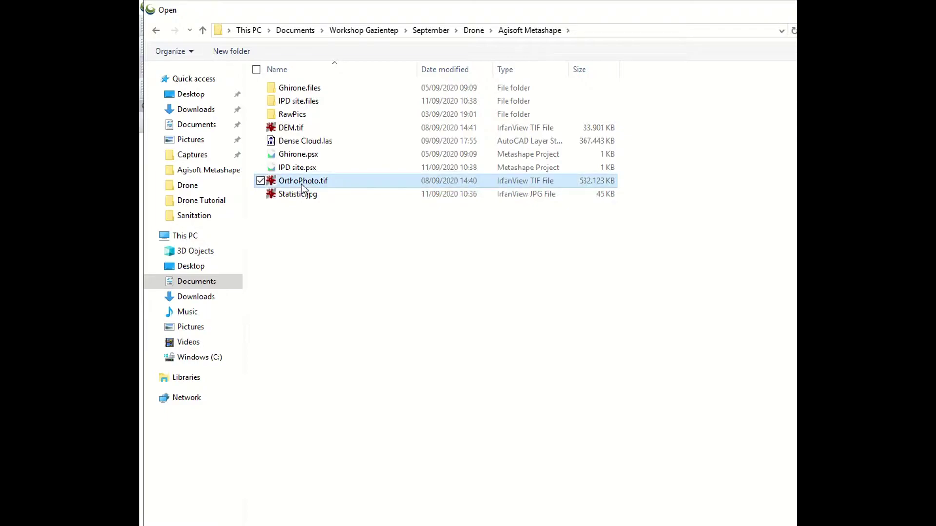
{"action": "left_click", "coordinate": [294, 129]}
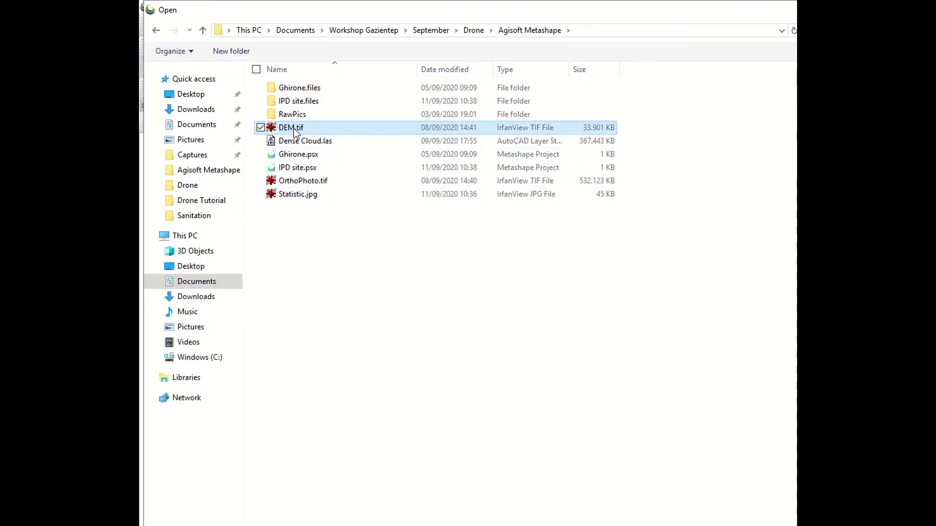
{"action": "left_click", "coordinate": [306, 183], "text": "ctrl"}
{"action": "key", "text": "Return"}
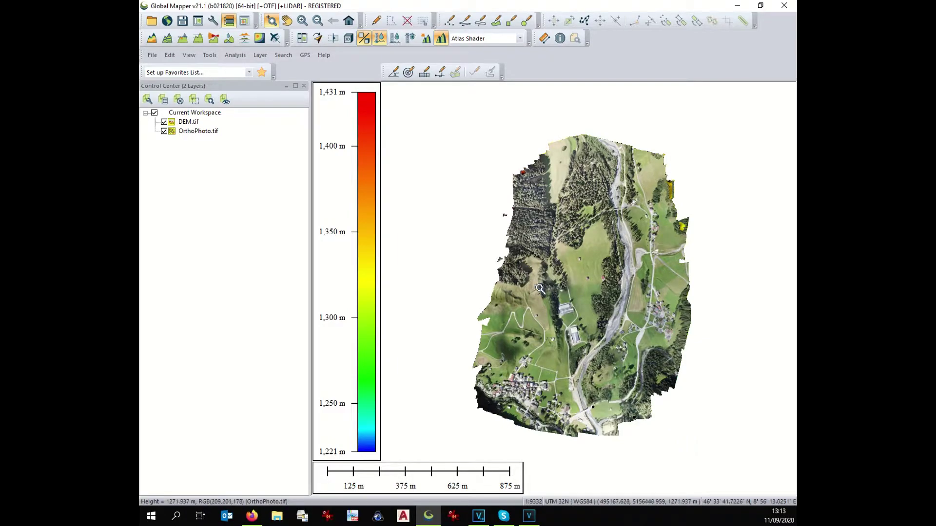
{"action": "left_click_drag", "start_coordinate": [536, 284], "coordinate": [582, 335]}
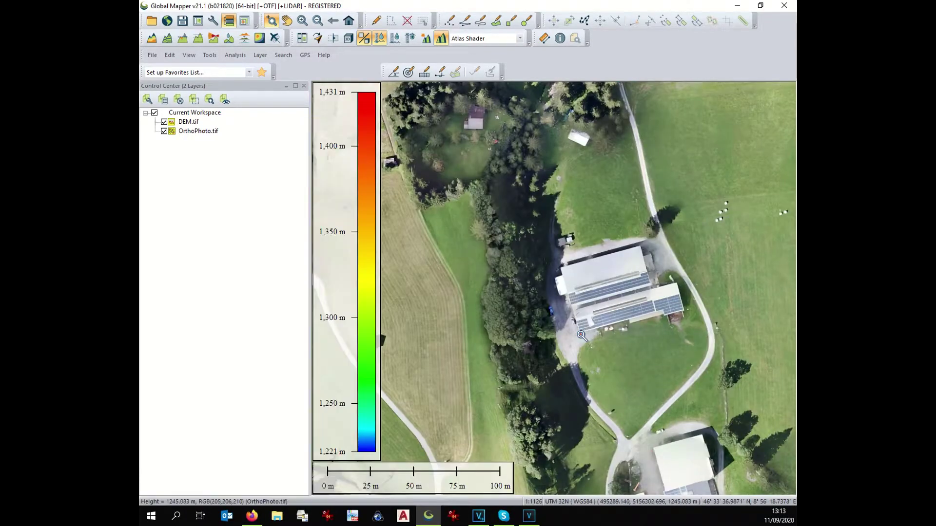
{"action": "left_click", "coordinate": [164, 131]}
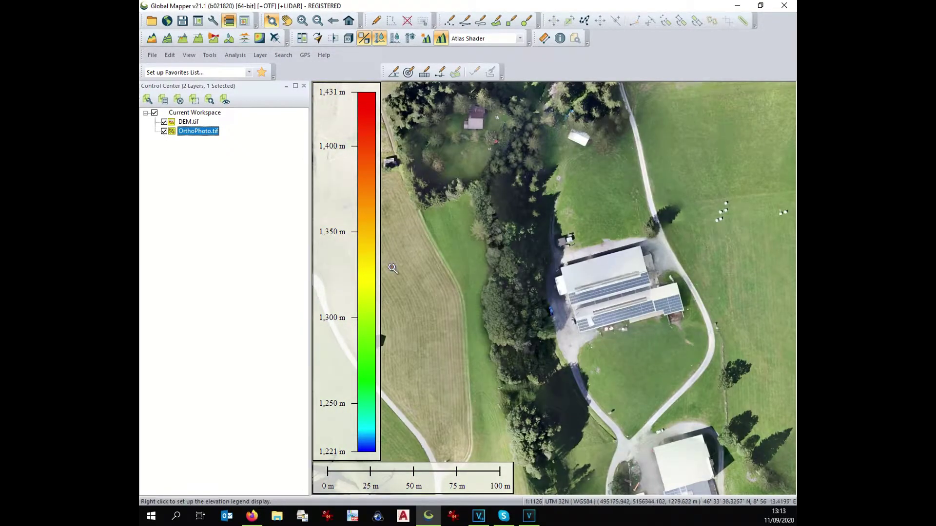
{"action": "scroll", "coordinate": [417, 264], "scroll_direction": "down", "scroll_amount": 2}
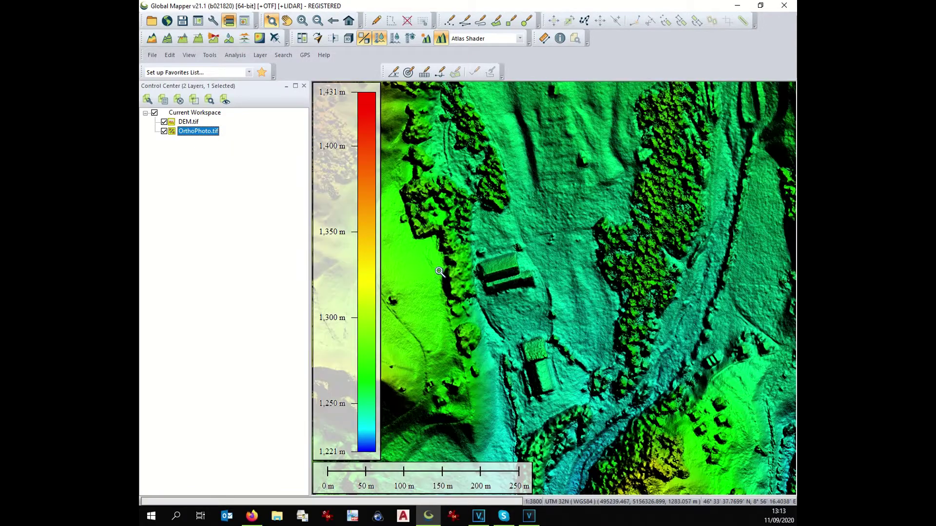
{"action": "scroll", "coordinate": [417, 263], "scroll_direction": "down", "scroll_amount": 3}
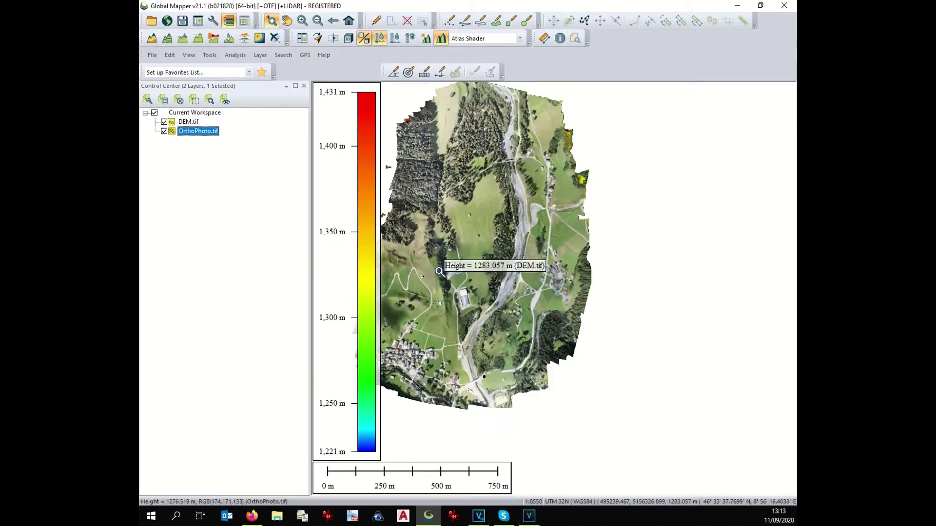
{"action": "left_click", "coordinate": [287, 20]}
{"action": "left_click_drag", "start_coordinate": [413, 173], "coordinate": [484, 195]}
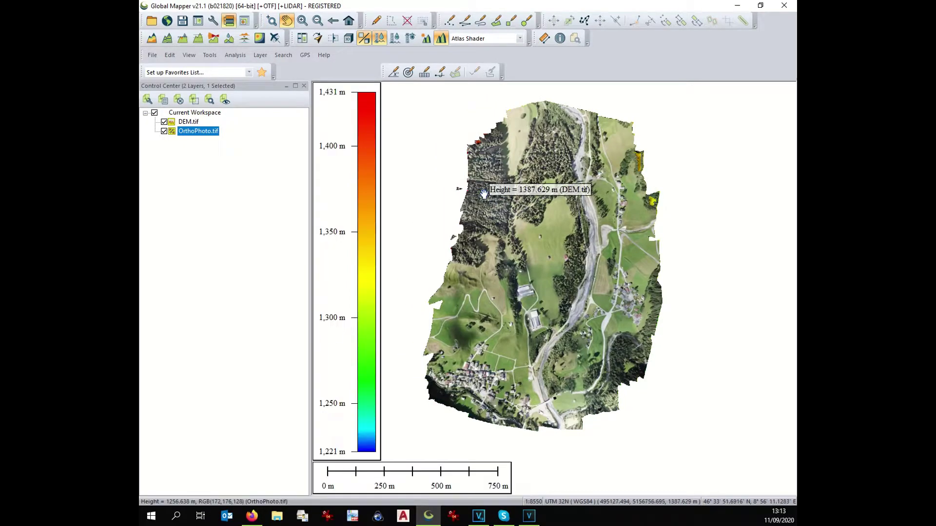
- Open Statistic.jpg and choose Manually Rectify Image to georeference it
{"action": "left_click", "coordinate": [149, 21]}
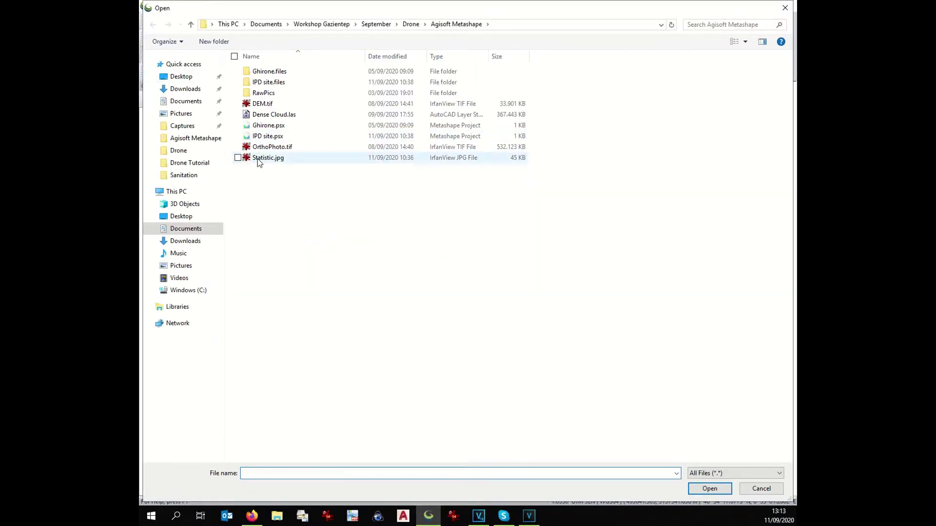
{"action": "left_click", "coordinate": [257, 158]}
{"action": "left_click", "coordinate": [709, 489]}
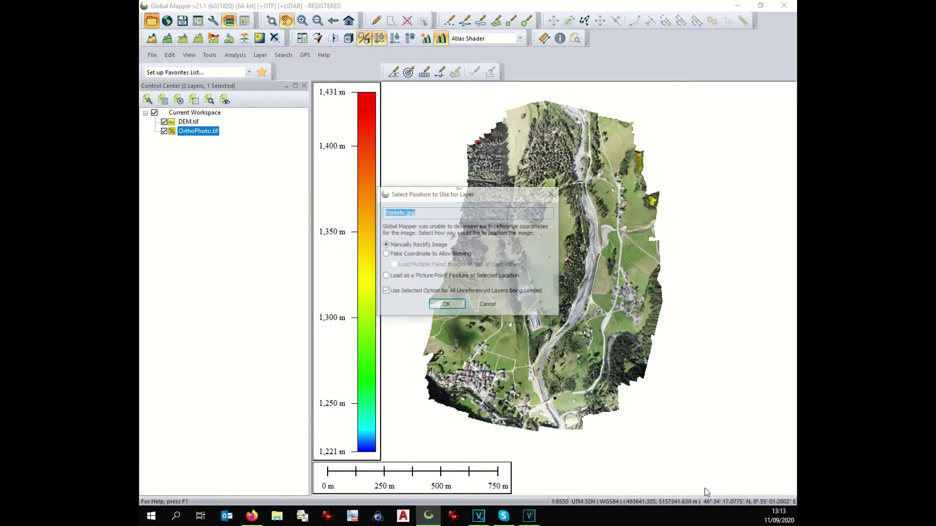
{"action": "left_click", "coordinate": [452, 304]}
{"action": "left_click", "coordinate": [428, 322]}
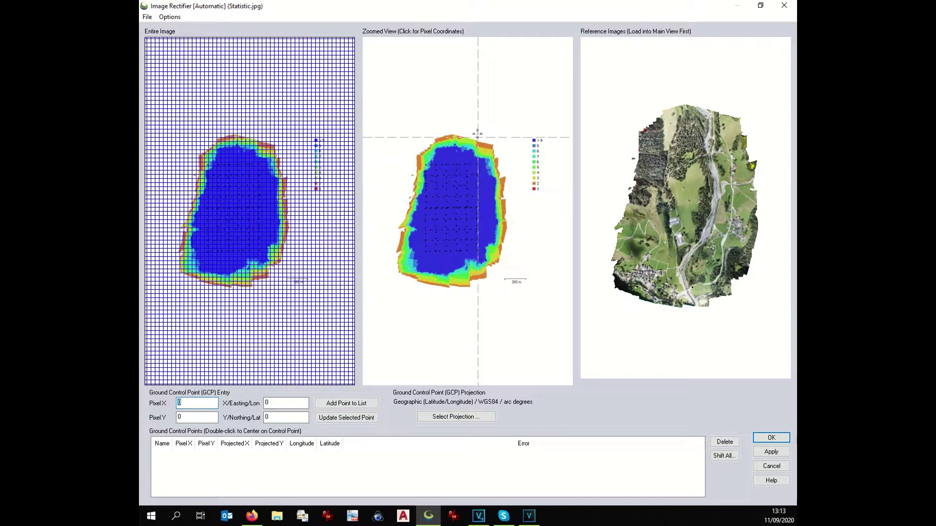
- Match the image's top-right corner to the reference map as control Point 1
{"action": "left_click_drag", "start_coordinate": [475, 129], "coordinate": [508, 166]}
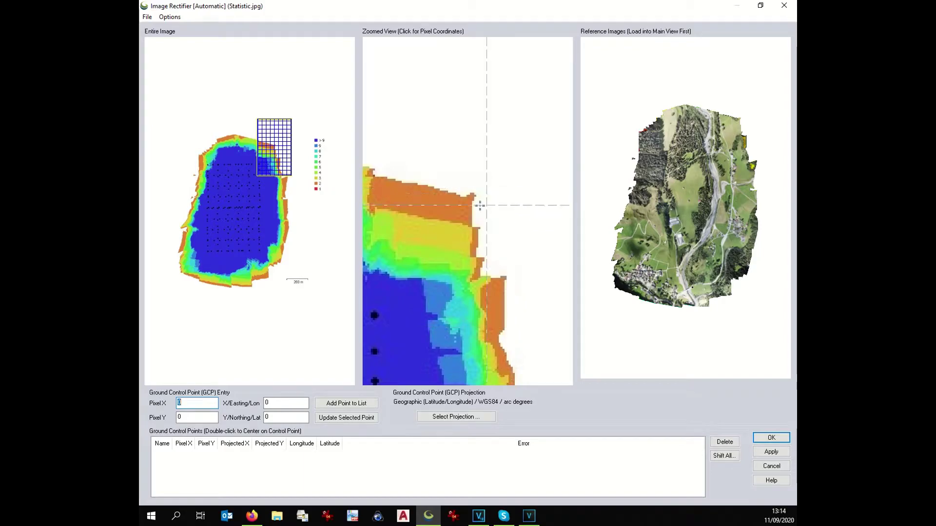
{"action": "left_click", "coordinate": [474, 193]}
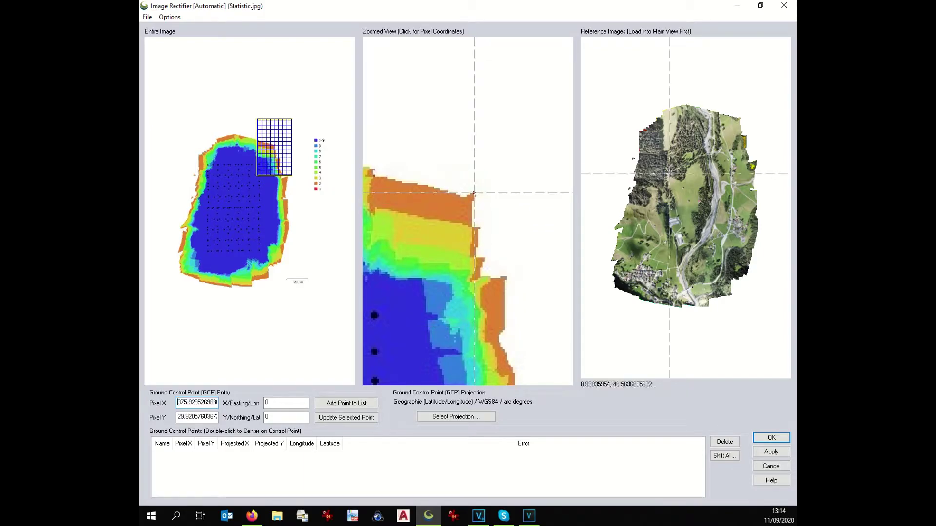
{"action": "left_click_drag", "start_coordinate": [730, 104], "coordinate": [749, 140]}
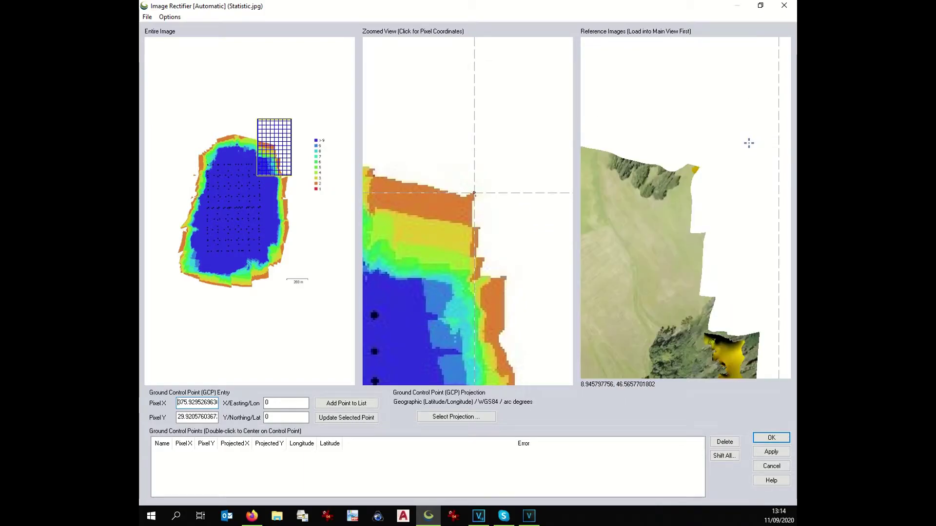
{"action": "left_click", "coordinate": [699, 168]}
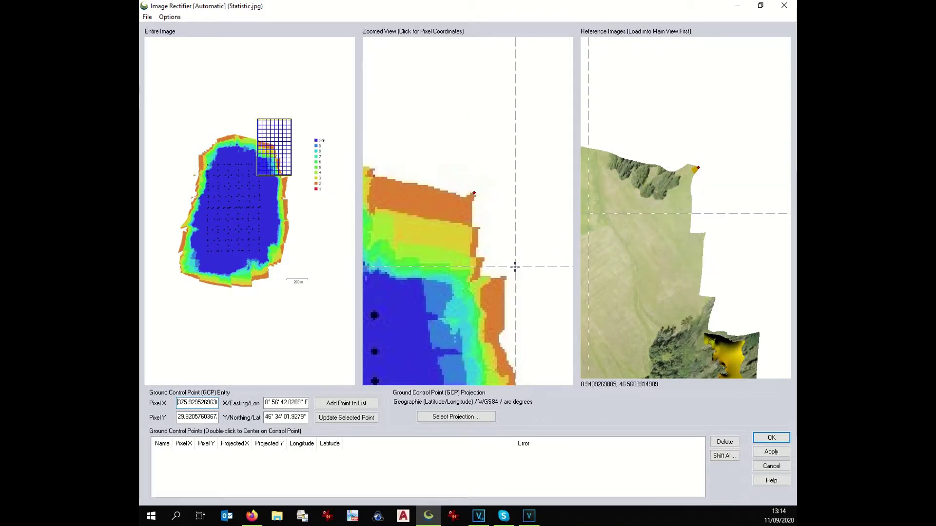
{"action": "left_click", "coordinate": [347, 405]}
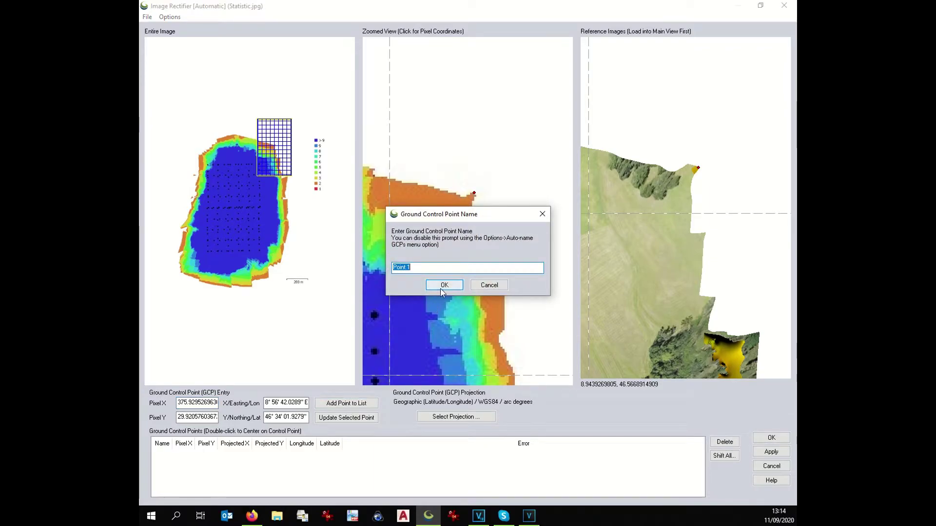
{"action": "left_click", "coordinate": [443, 285]}
- Add control Point 2, matching the image's left edge to the reference map
{"action": "scroll", "coordinate": [524, 269], "scroll_direction": "down", "scroll_amount": 4}
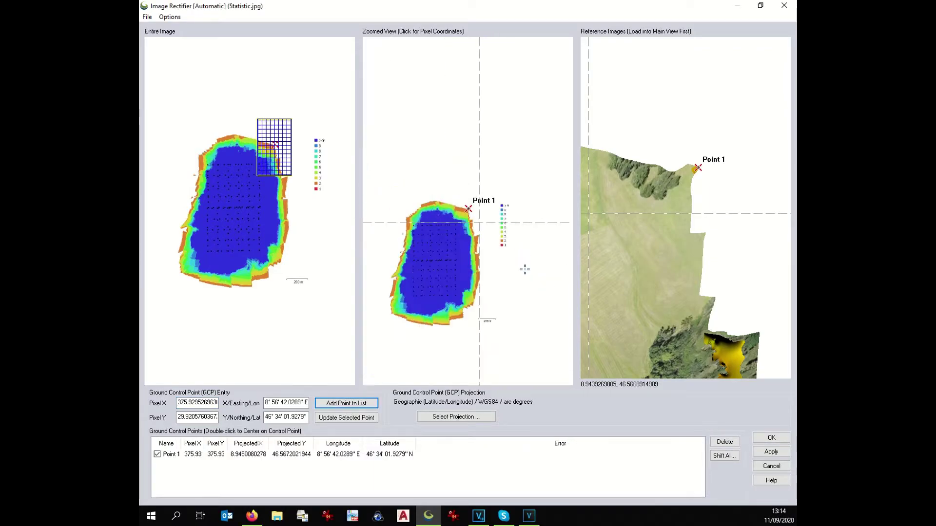
{"action": "scroll", "coordinate": [419, 238], "scroll_direction": "up", "scroll_amount": 2}
{"action": "scroll", "coordinate": [420, 238], "scroll_direction": "down", "scroll_amount": 1}
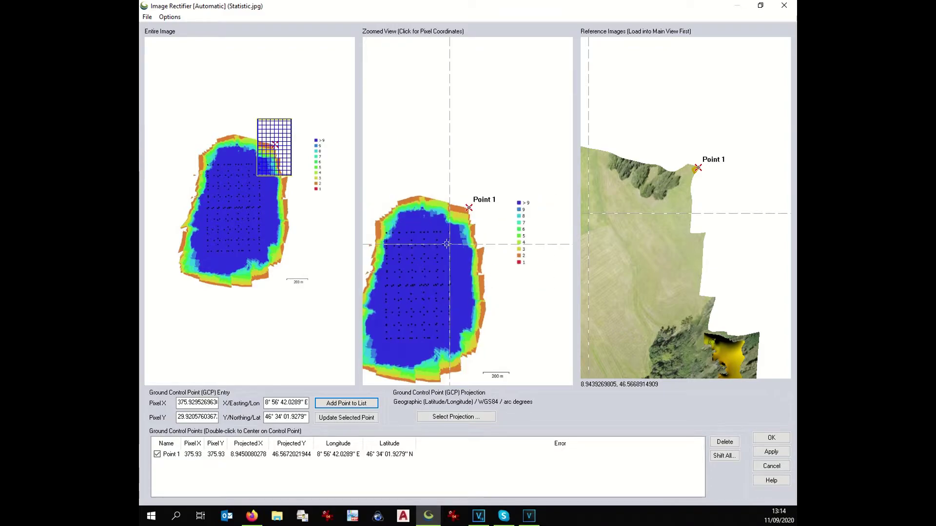
{"action": "mouse_move", "coordinate": [367, 211]}
{"action": "left_mouse_down"}
{"action": "mouse_move", "coordinate": [384, 211]}
{"action": "mouse_move", "coordinate": [408, 236]}
{"action": "left_mouse_up"}
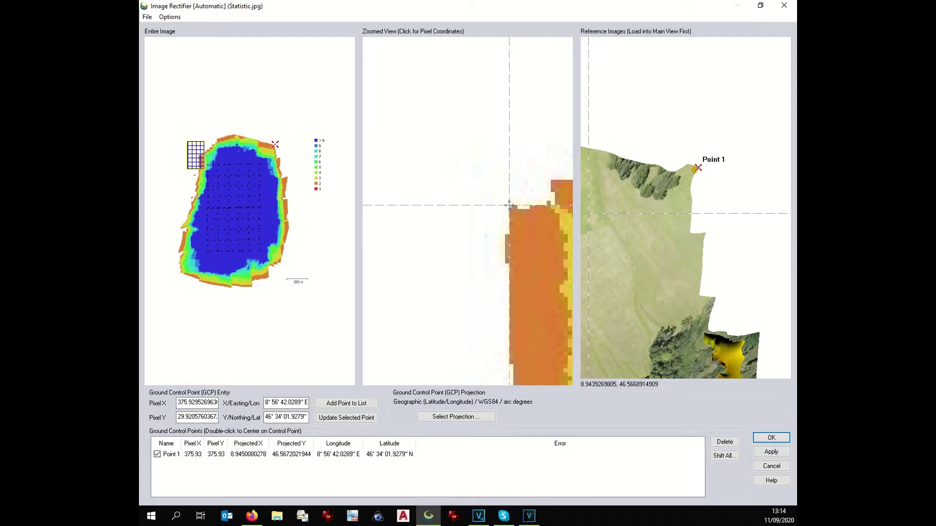
{"action": "scroll", "coordinate": [759, 246], "scroll_direction": "down", "scroll_amount": 2}
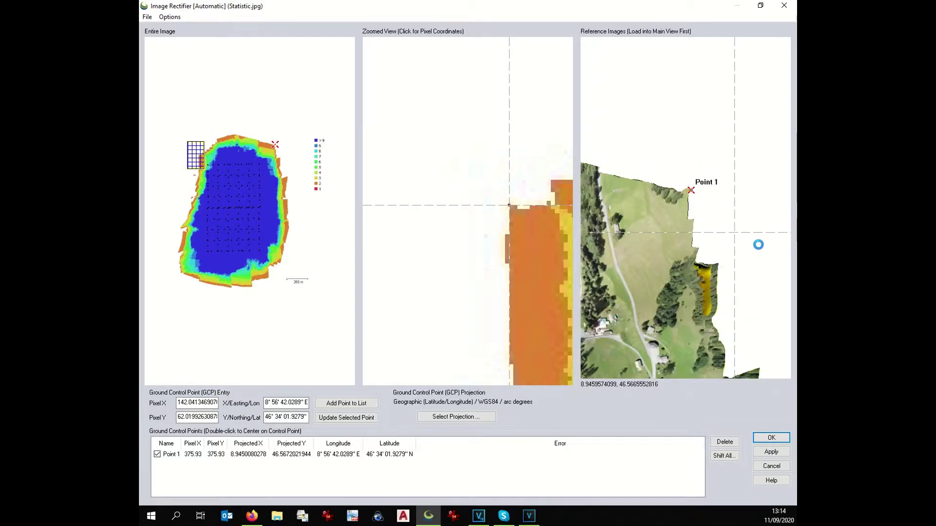
{"action": "scroll", "coordinate": [688, 201], "scroll_direction": "down", "scroll_amount": 2}
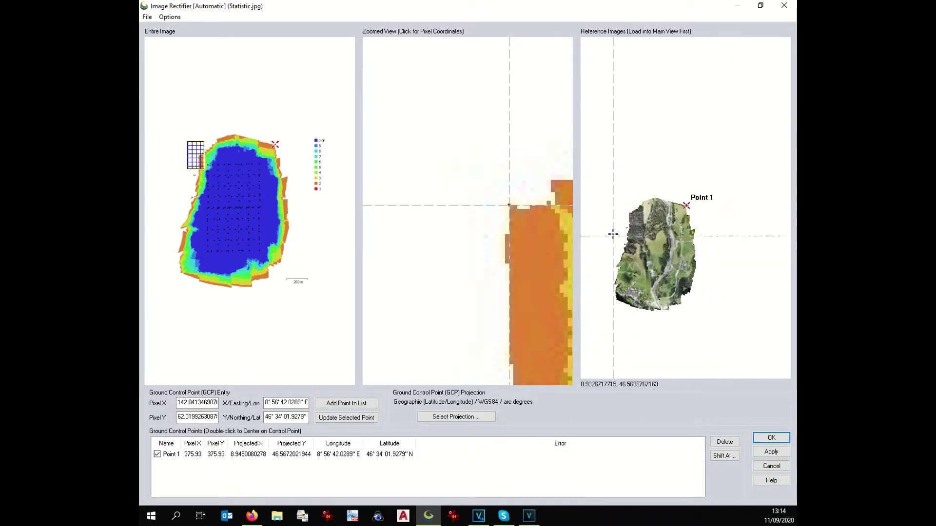
{"action": "scroll", "coordinate": [637, 222], "scroll_direction": "up", "scroll_amount": 3}
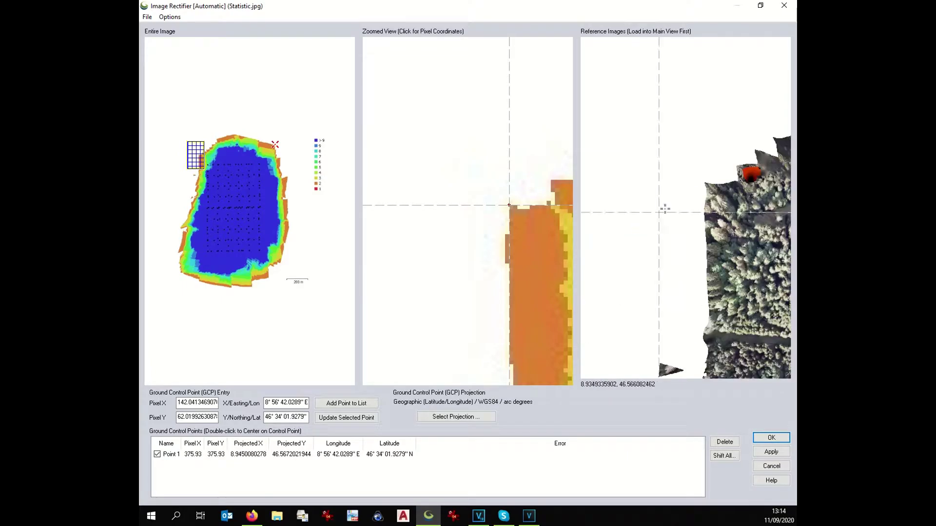
{"action": "left_click", "coordinate": [705, 182]}
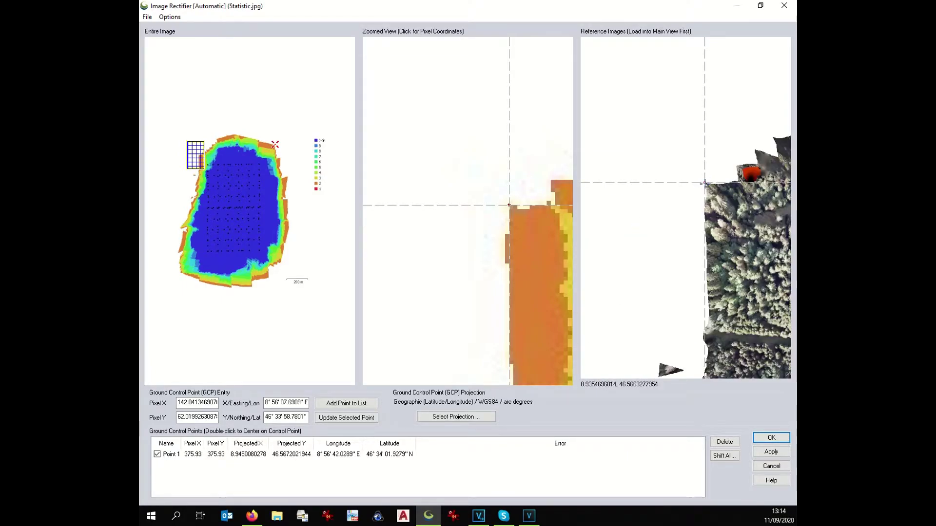
{"action": "left_click", "coordinate": [354, 405]}
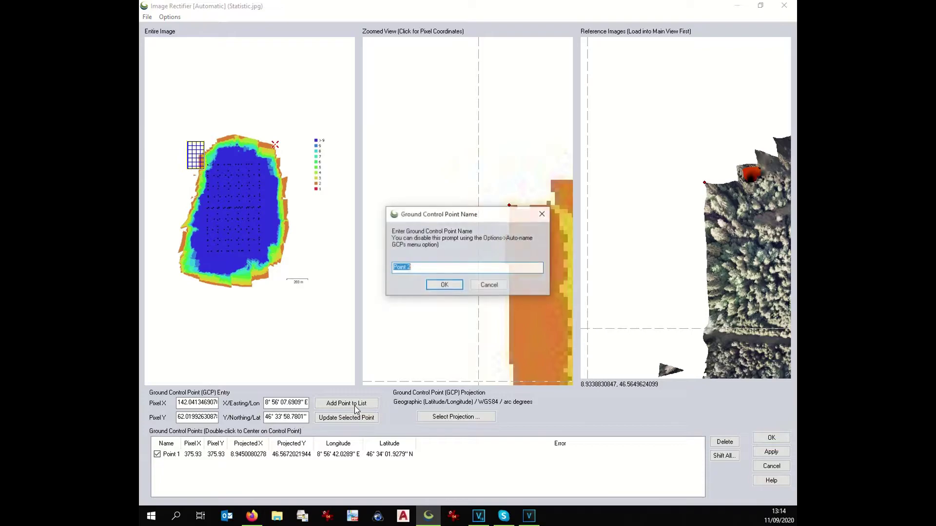
{"action": "left_click", "coordinate": [444, 285]}
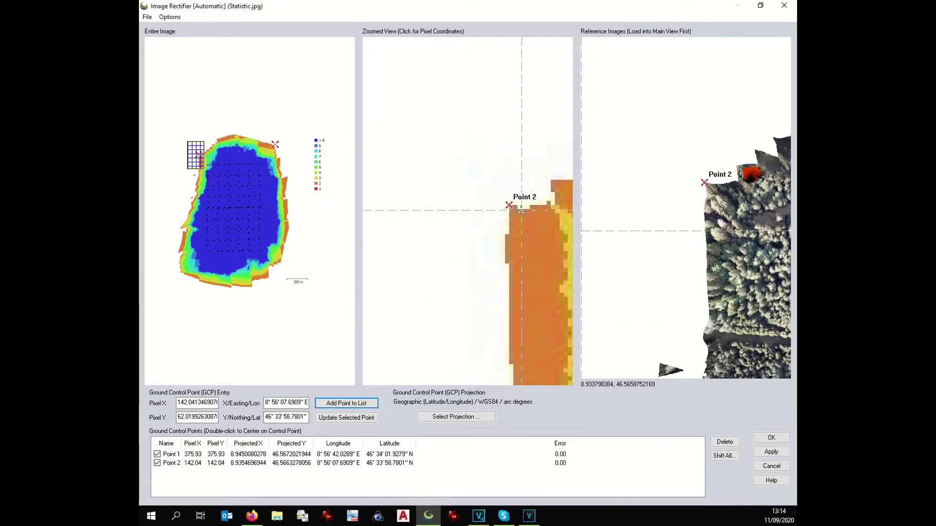
- Add control Point 3 at the lake's bottom edge and finish the rectification
{"action": "scroll", "coordinate": [525, 204], "scroll_direction": "down", "scroll_amount": 3}
{"action": "scroll", "coordinate": [525, 204], "scroll_direction": "down", "scroll_amount": 2}
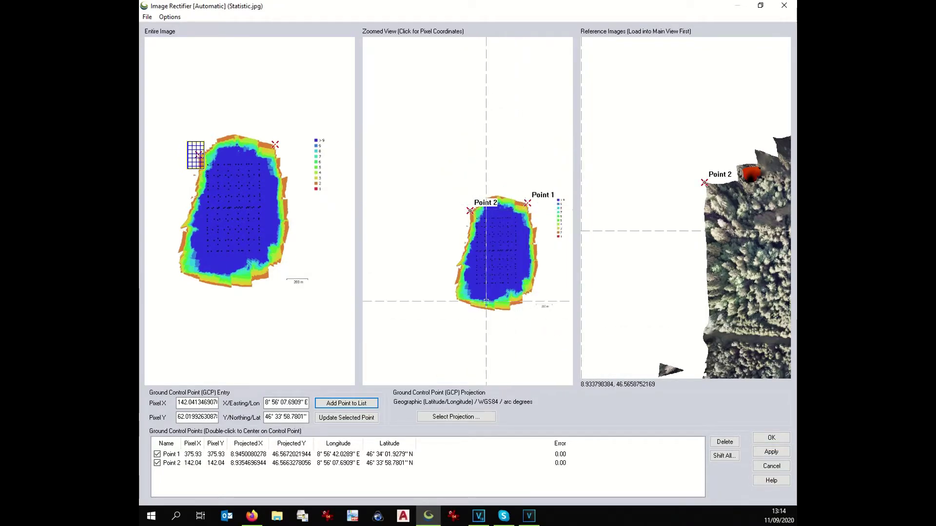
{"action": "scroll", "coordinate": [502, 321], "scroll_direction": "up", "scroll_amount": 5}
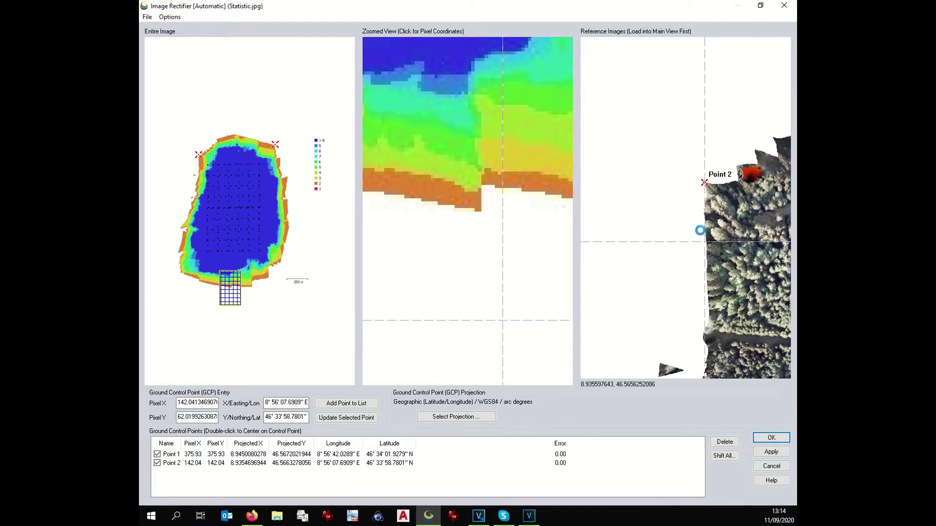
{"action": "scroll", "coordinate": [699, 230], "scroll_direction": "down", "scroll_amount": 3}
{"action": "scroll", "coordinate": [700, 229], "scroll_direction": "down", "scroll_amount": 2}
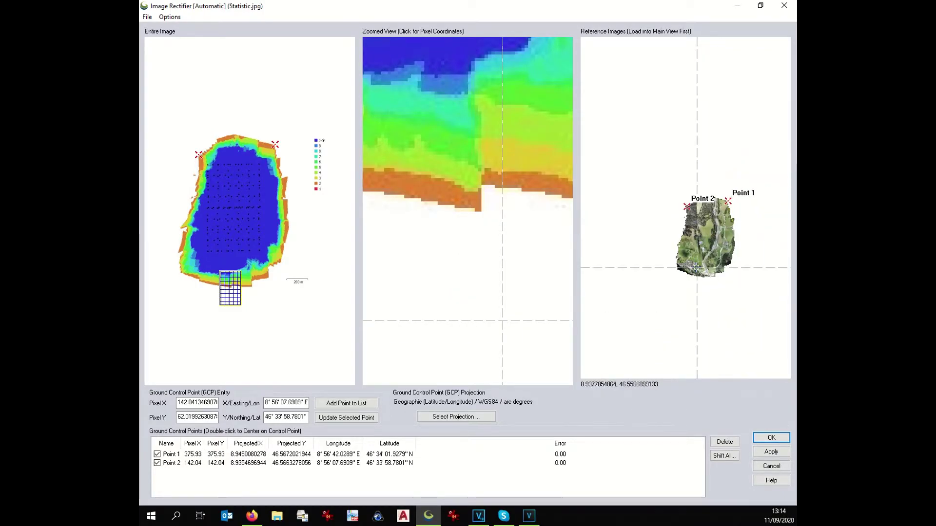
{"action": "scroll", "coordinate": [710, 293], "scroll_direction": "up", "scroll_amount": 5}
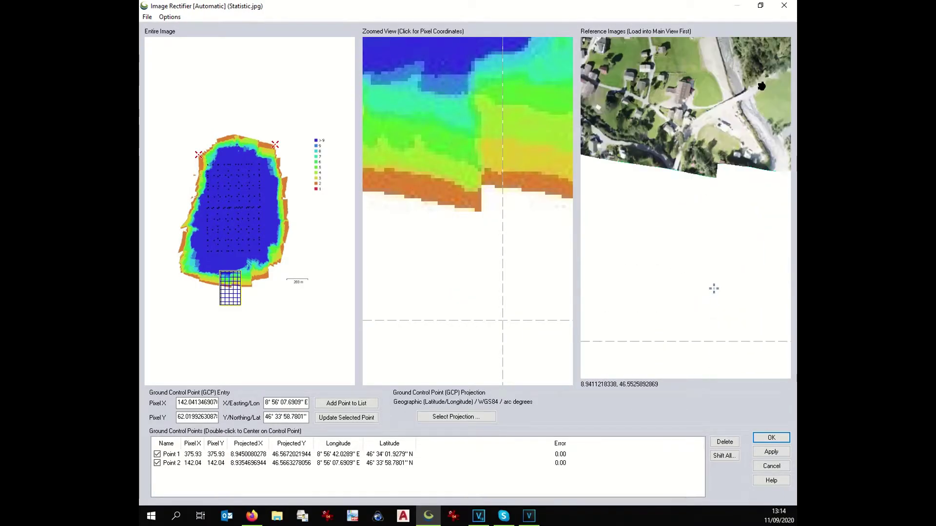
{"action": "left_click", "coordinate": [715, 181]}
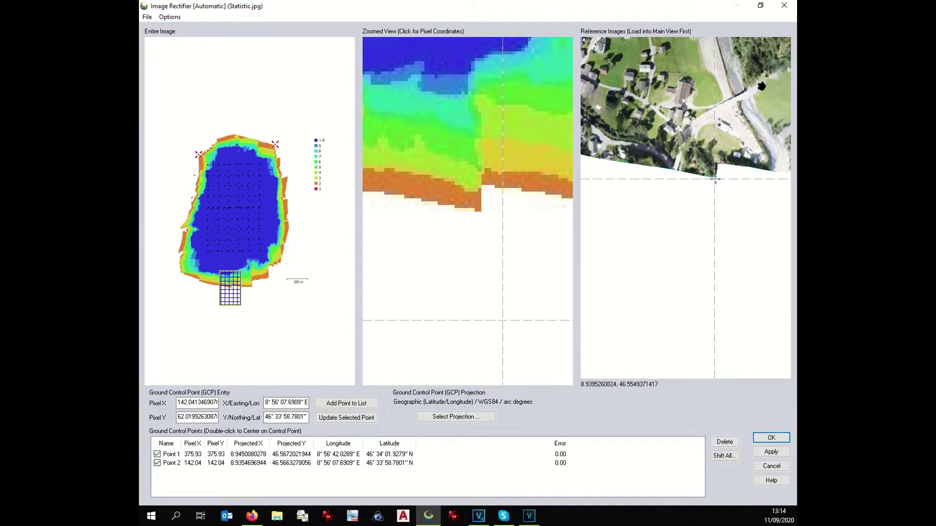
{"action": "left_click", "coordinate": [482, 212]}
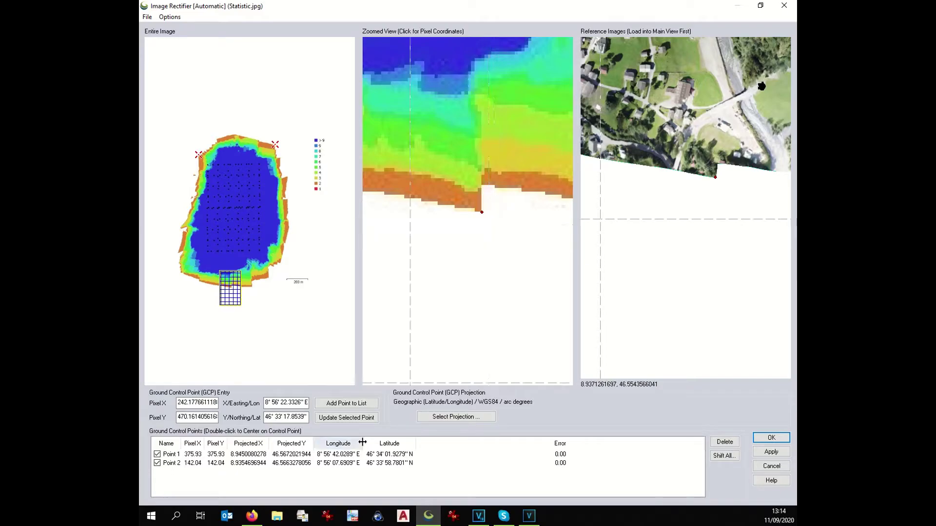
{"action": "left_click", "coordinate": [346, 404]}
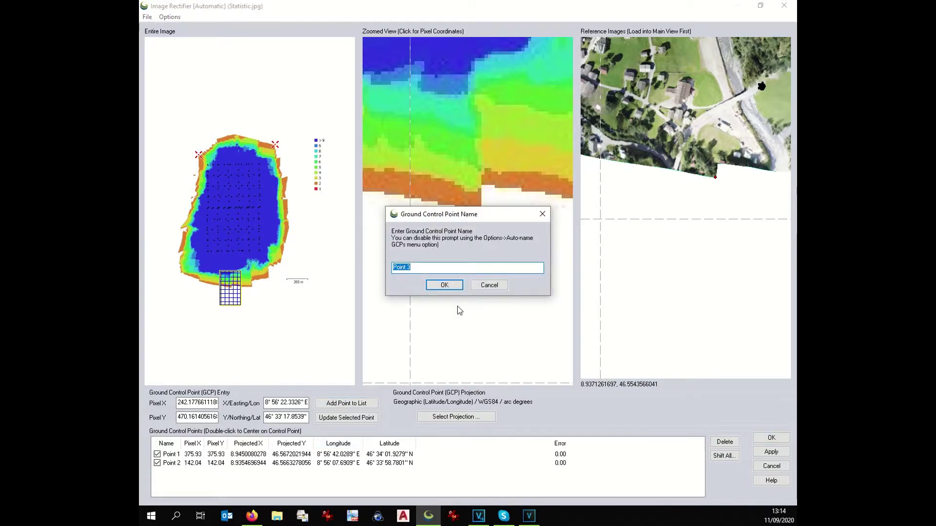
{"action": "left_click", "coordinate": [452, 288]}
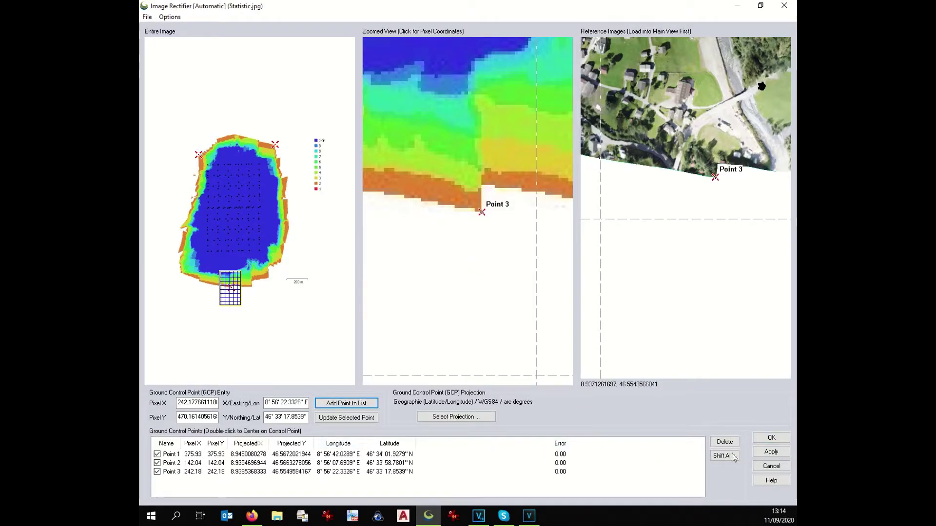
{"action": "left_click", "coordinate": [764, 441]}
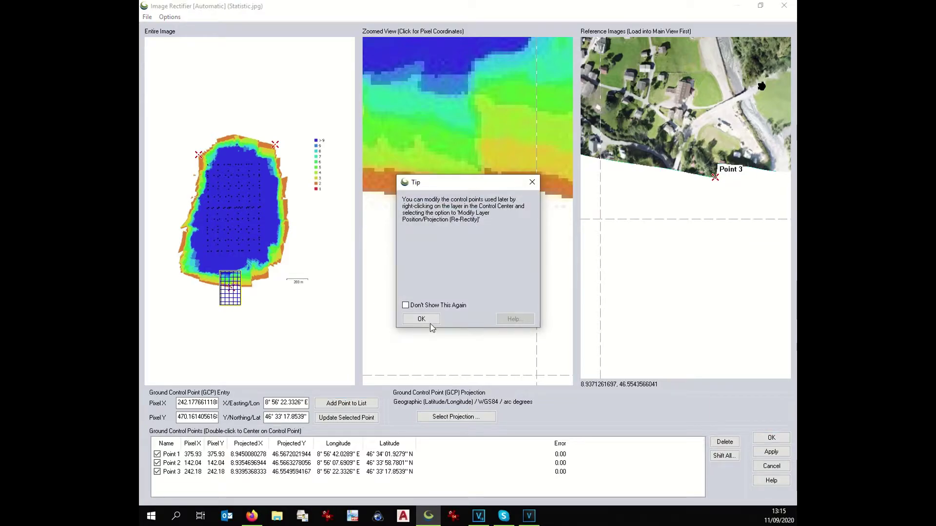
{"action": "left_click", "coordinate": [428, 318]}
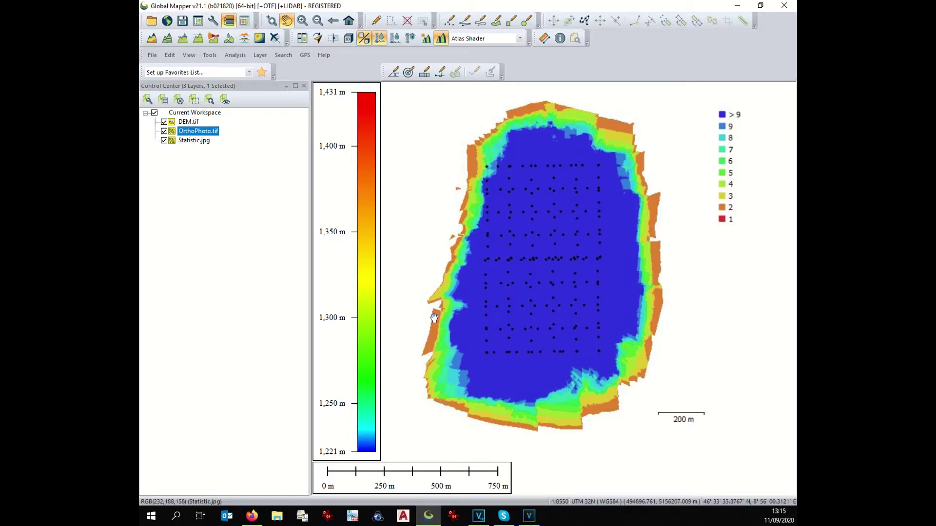
- Turn off the Statistic.jpg layer and zoom the map in
{"action": "mouse_move", "coordinate": [538, 165]}
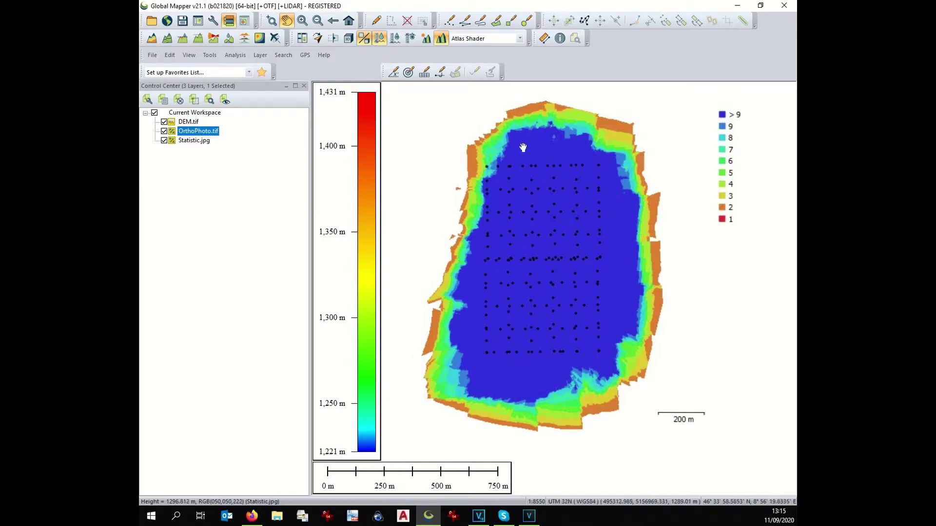
{"action": "left_click", "coordinate": [163, 141]}
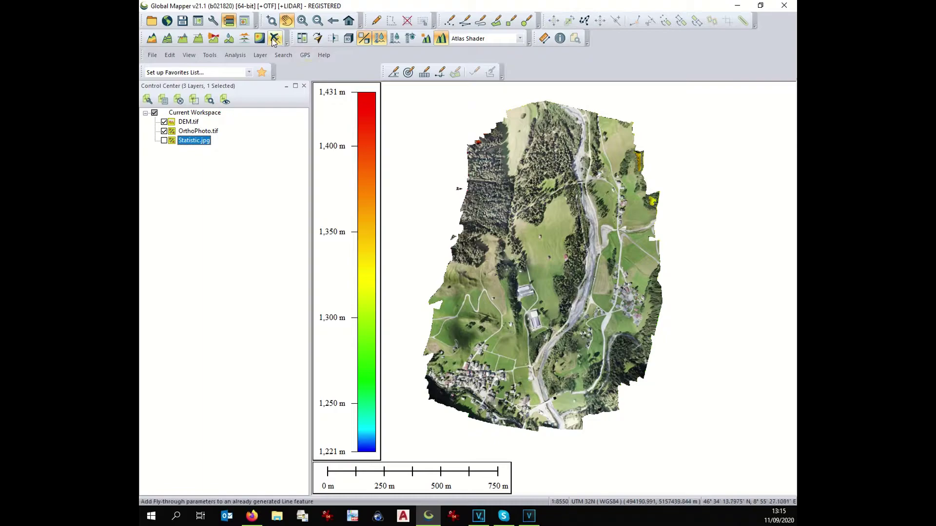
{"action": "left_click", "coordinate": [302, 22]}
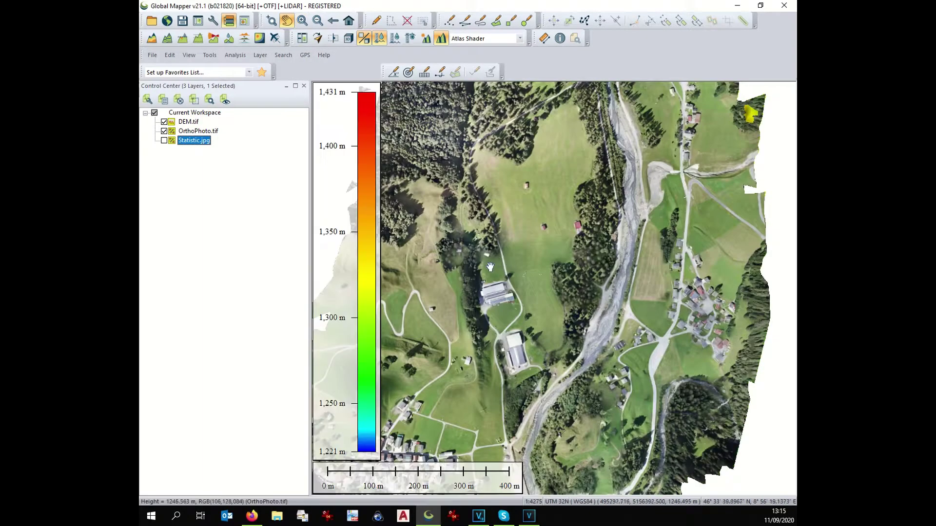
{"action": "left_click", "coordinate": [271, 20]}
{"action": "left_click_drag", "start_coordinate": [507, 170], "coordinate": [560, 209]}
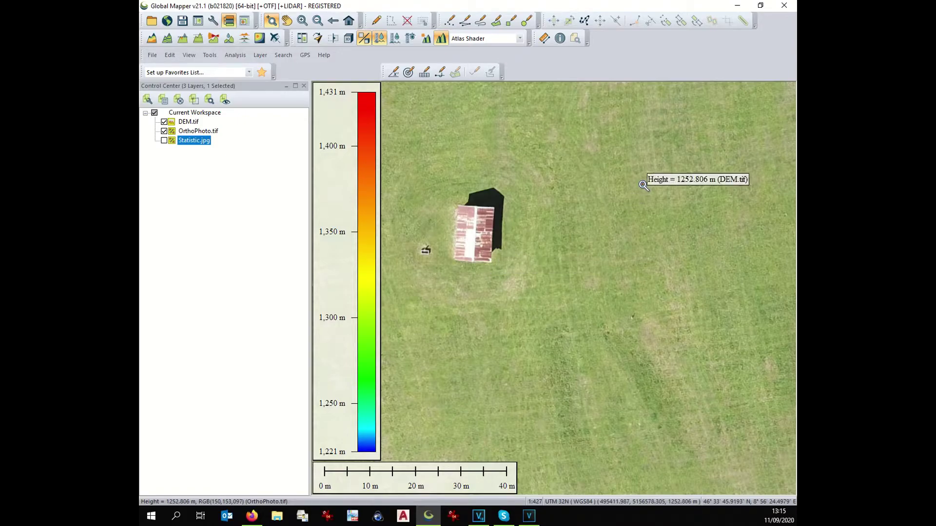
{"action": "scroll", "coordinate": [643, 186], "scroll_direction": "down", "scroll_amount": 3}
{"action": "scroll", "coordinate": [643, 185], "scroll_direction": "down", "scroll_amount": 4}
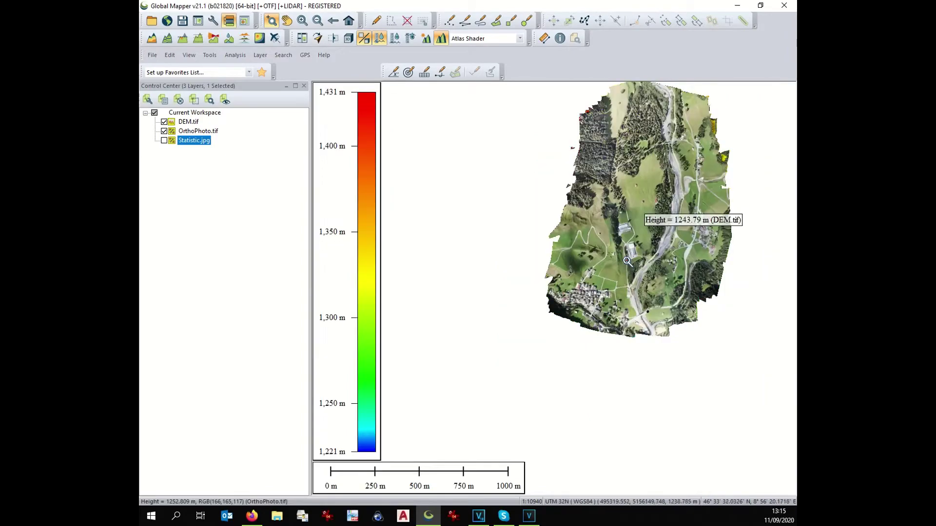
{"action": "scroll", "coordinate": [585, 321], "scroll_direction": "up", "scroll_amount": 6}
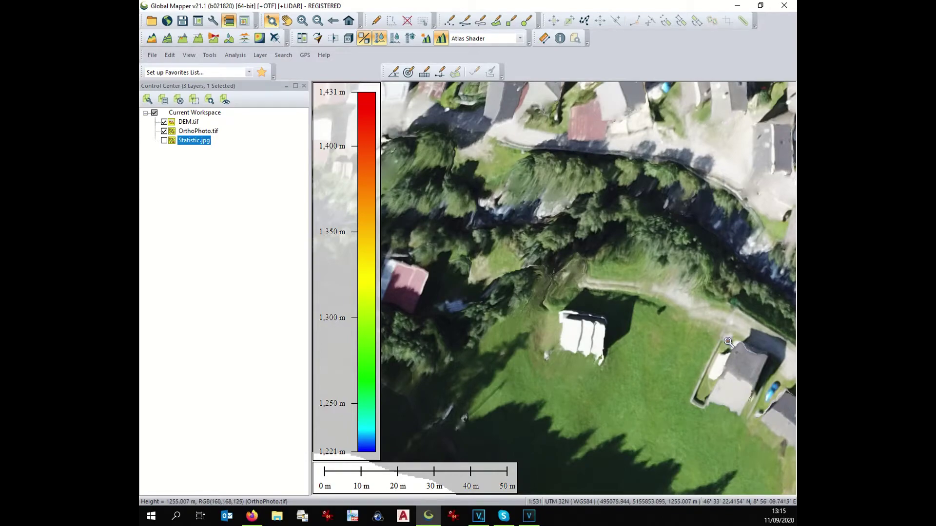
{"action": "mouse_move", "coordinate": [721, 341]}
{"action": "mouse_move", "coordinate": [625, 331]}
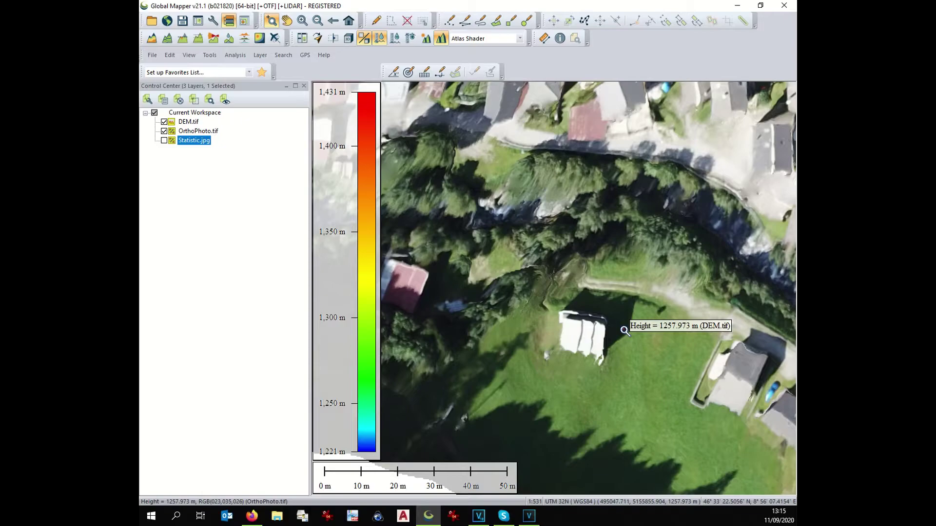
{"action": "left_click", "coordinate": [198, 131]}
{"action": "key", "text": "Home"}
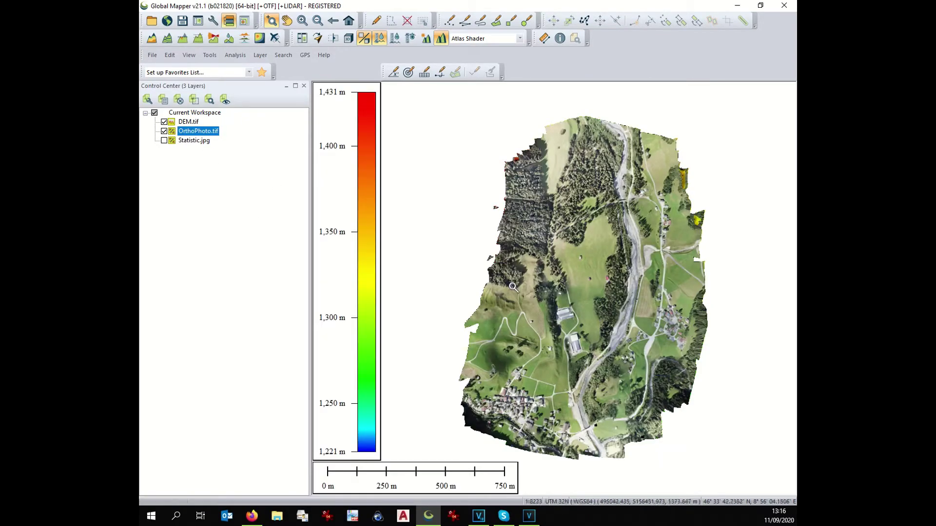
{"action": "mouse_move", "coordinate": [453, 272]}
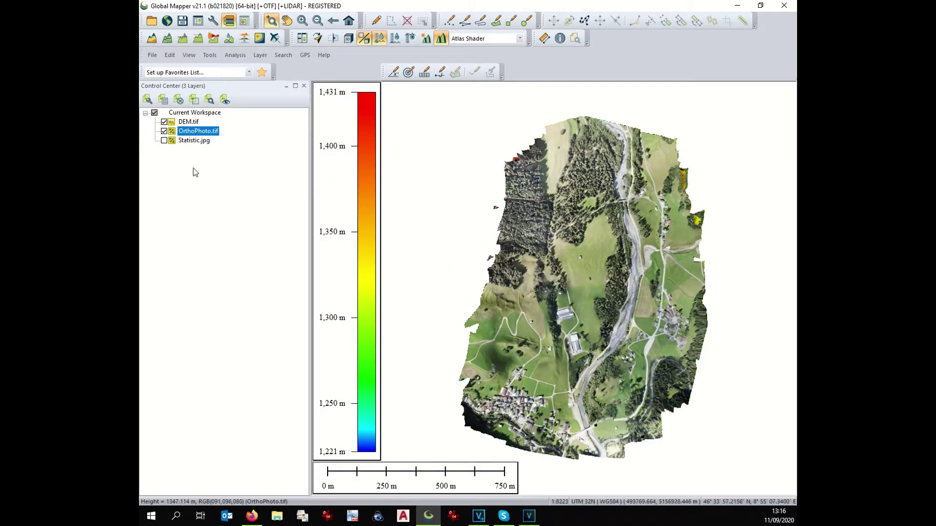
- Show Statistic.jpg again and begin an area outline down the blue zone's west edge
{"action": "left_click", "coordinate": [164, 140]}
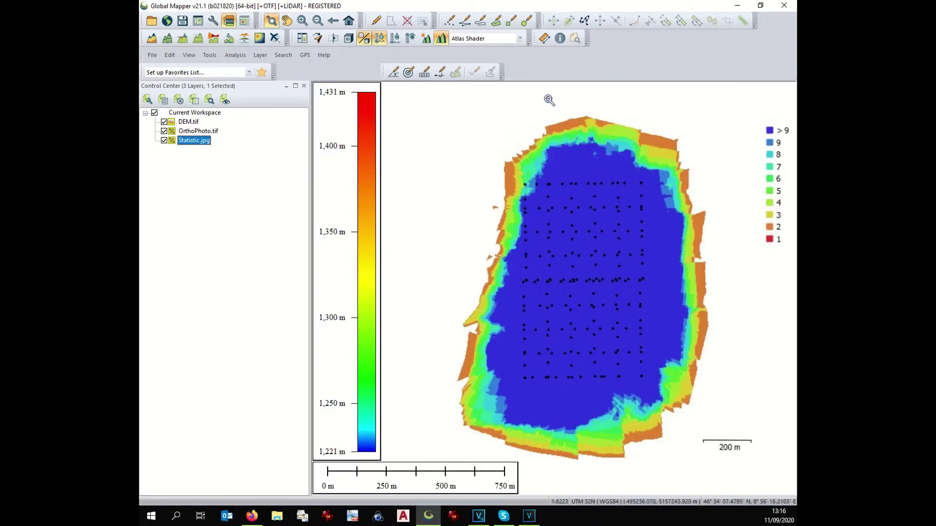
{"action": "left_click", "coordinate": [496, 22]}
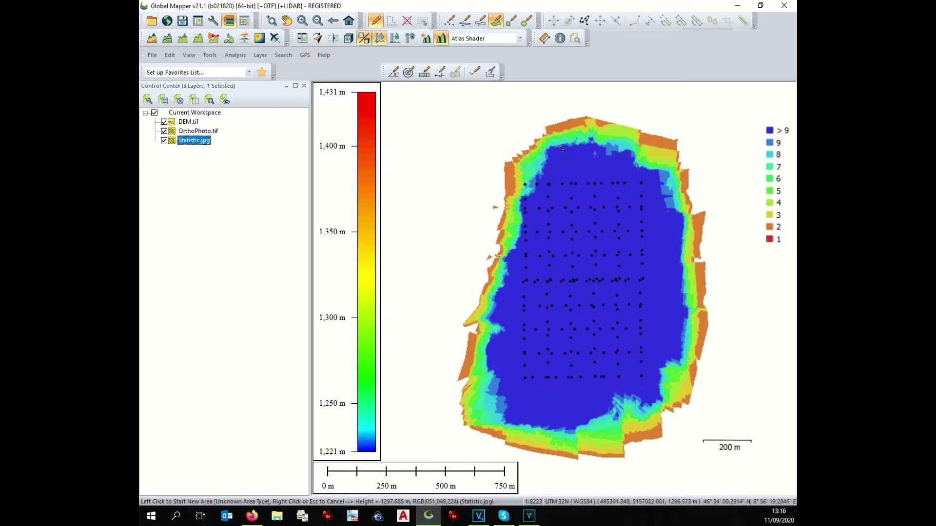
{"action": "left_click", "coordinate": [555, 145]}
{"action": "left_click", "coordinate": [542, 170]}
{"action": "left_click", "coordinate": [528, 199]}
{"action": "left_click", "coordinate": [511, 267]}
{"action": "left_click", "coordinate": [500, 303]}
{"action": "left_click", "coordinate": [495, 336]}
{"action": "left_click", "coordinate": [493, 371]}
{"action": "left_click", "coordinate": [504, 413]}
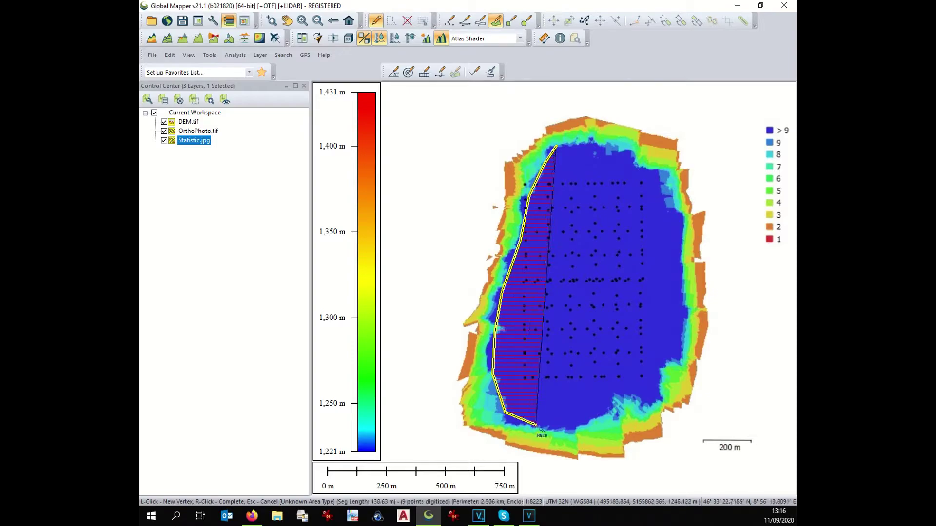
- Trace the outline along the south, east and north edges and complete the area
{"action": "left_click", "coordinate": [538, 425]}
{"action": "left_click", "coordinate": [579, 424]}
{"action": "left_click", "coordinate": [611, 405]}
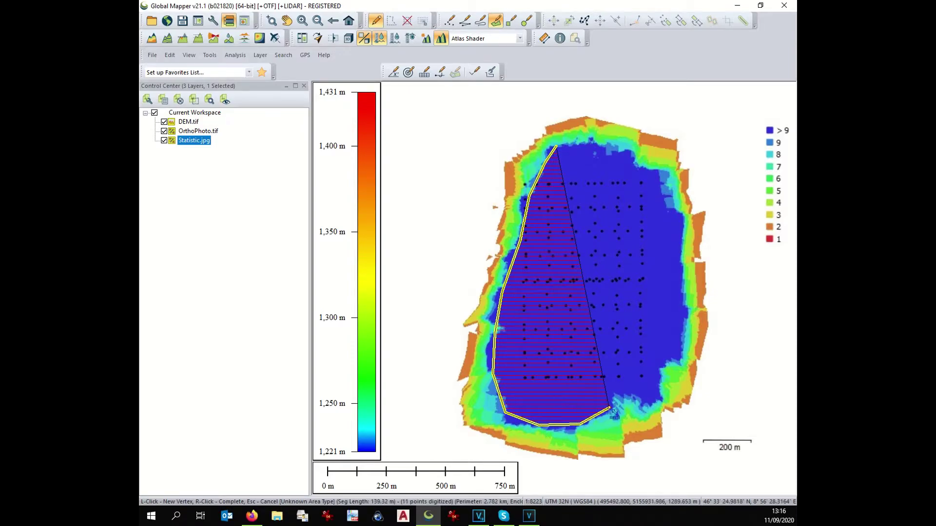
{"action": "left_click", "coordinate": [638, 400]}
{"action": "left_click", "coordinate": [665, 373]}
{"action": "left_click", "coordinate": [677, 341]}
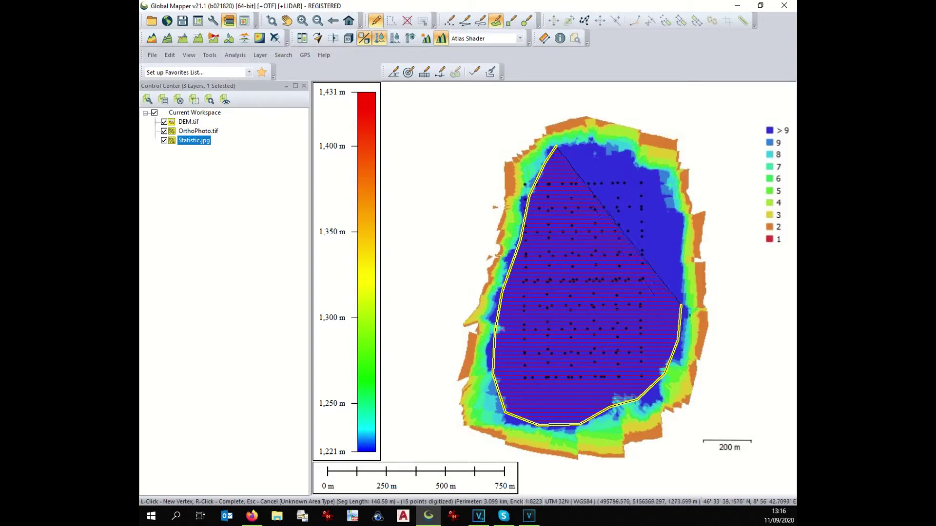
{"action": "left_click", "coordinate": [682, 305]}
{"action": "left_click", "coordinate": [683, 265]}
{"action": "left_click", "coordinate": [680, 227]}
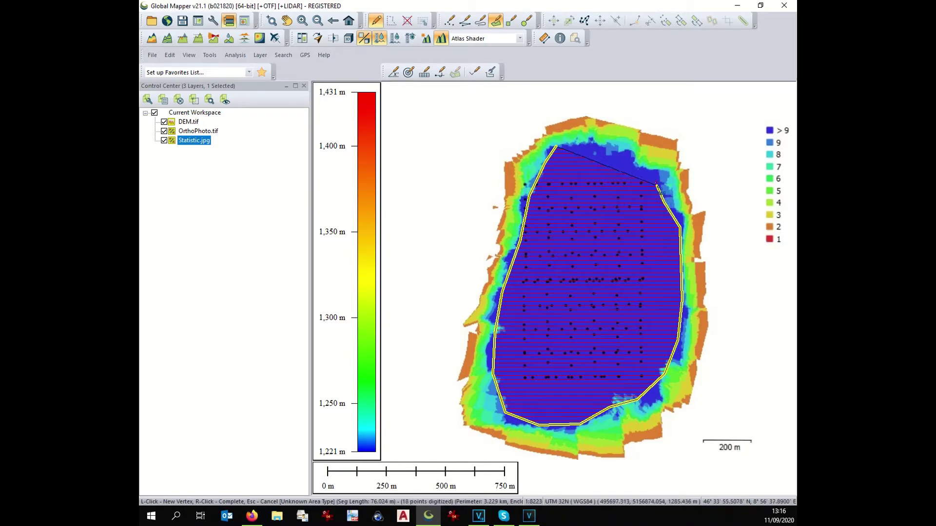
{"action": "left_click", "coordinate": [656, 181]}
{"action": "left_click", "coordinate": [634, 159]}
{"action": "left_click", "coordinate": [604, 149]}
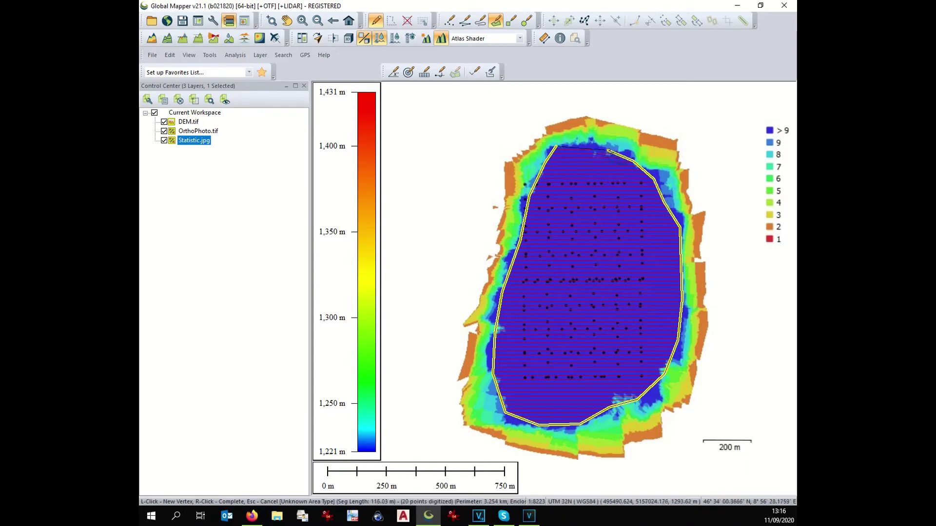
{"action": "left_click", "coordinate": [582, 143]}
{"action": "right_click", "coordinate": [581, 142]}
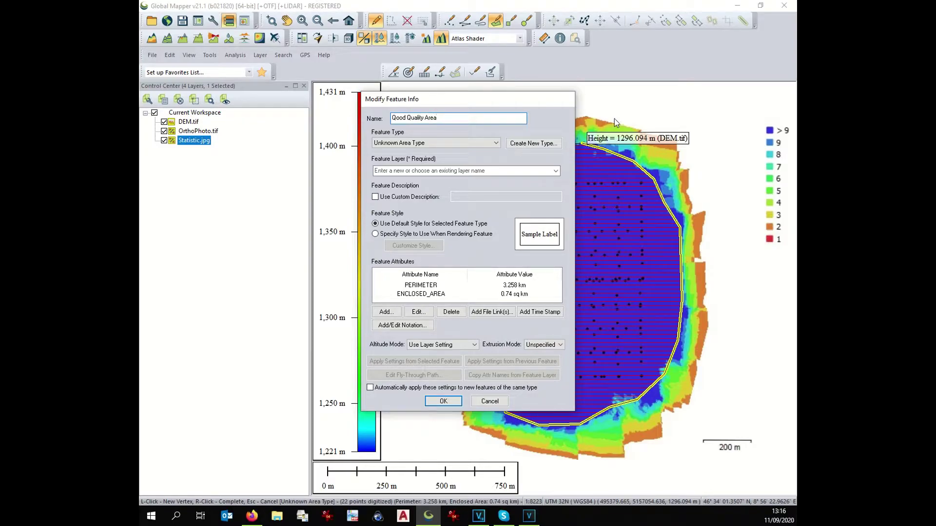
- Place the area in a new feature layer named Good Quality and confirm it
{"action": "left_click", "coordinate": [543, 171]}
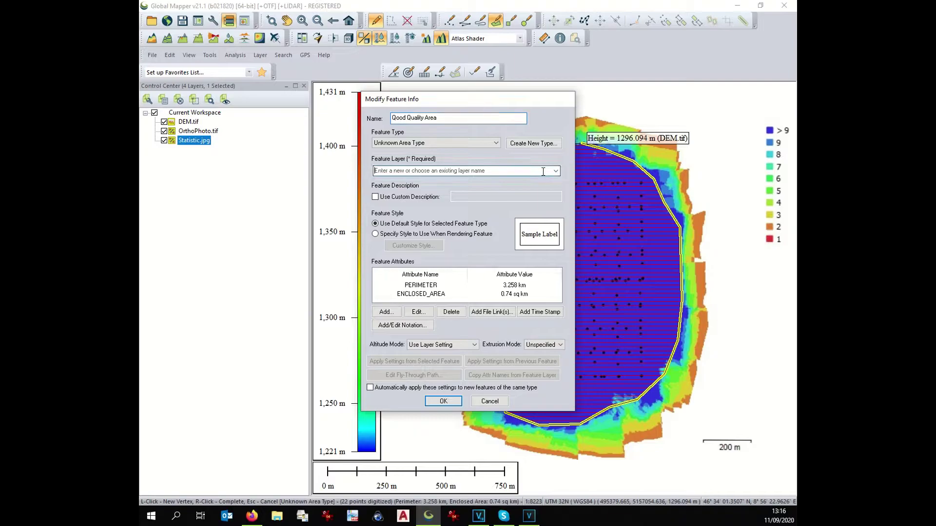
{"action": "type", "text": "Good Quality"}
{"action": "left_click", "coordinate": [443, 401]}
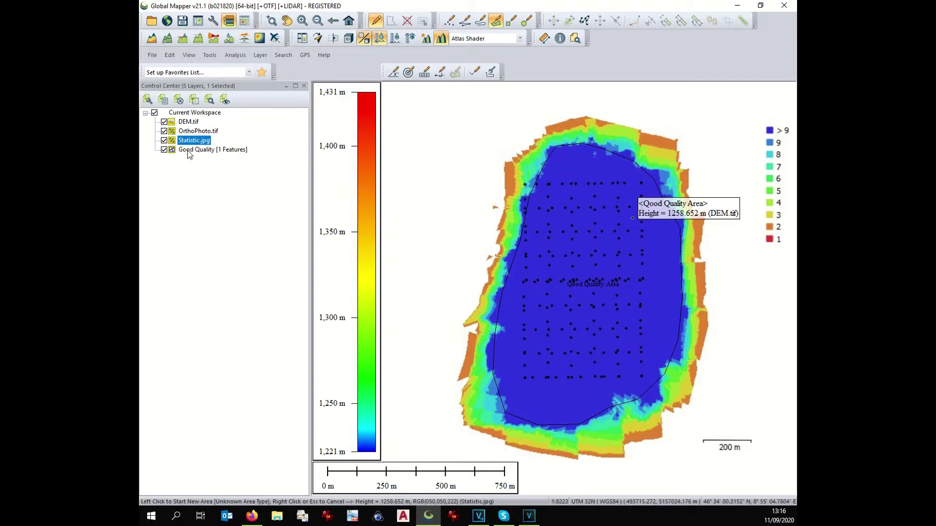
- Hide Statistic.jpg and DEM.tif, then select the Good Quality polygon
{"action": "key", "text": "Delete"}
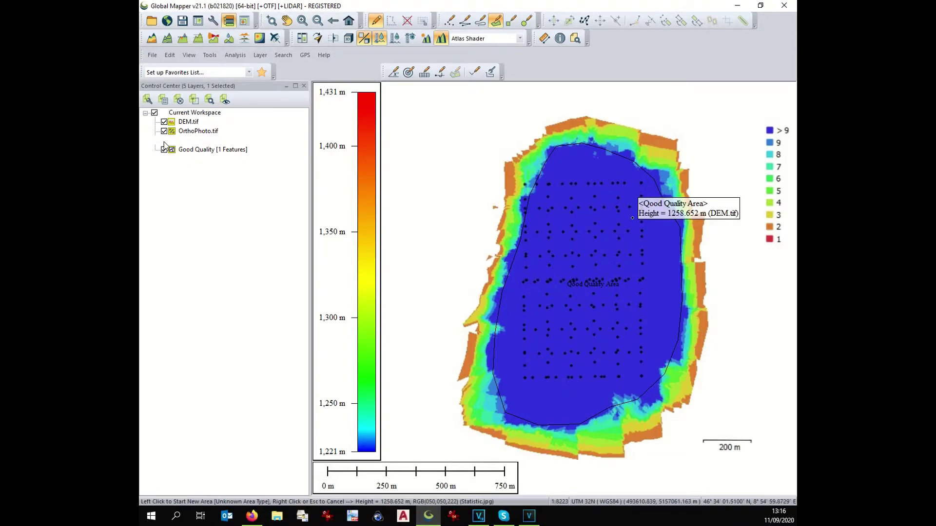
{"action": "left_click", "coordinate": [164, 140]}
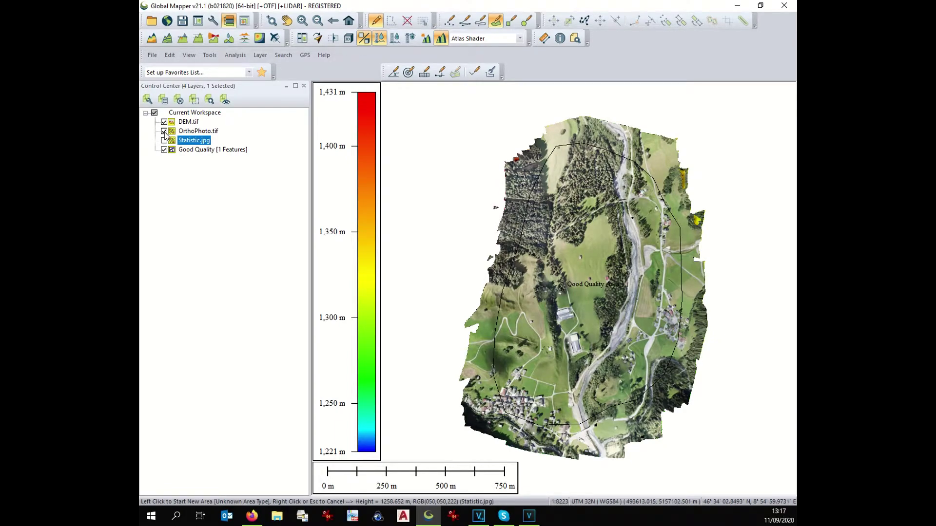
{"action": "left_click", "coordinate": [164, 122]}
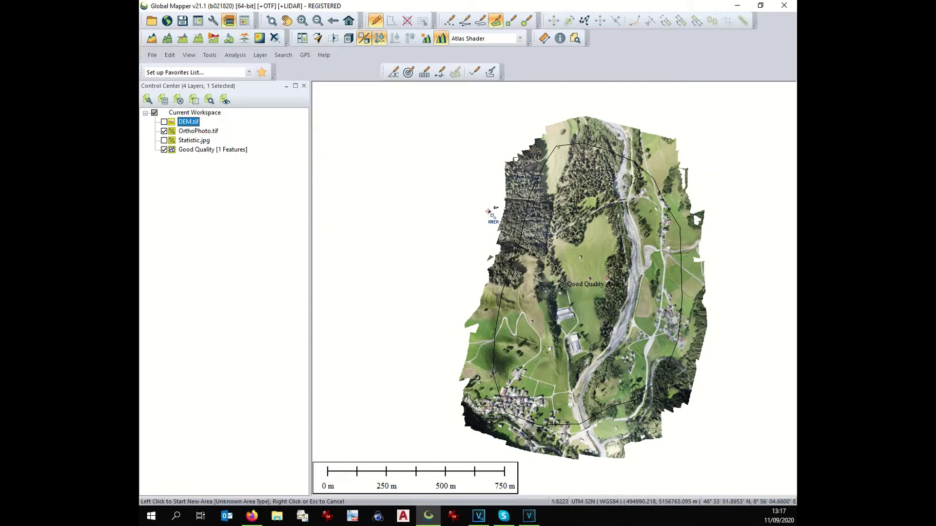
{"action": "left_click", "coordinate": [201, 151]}
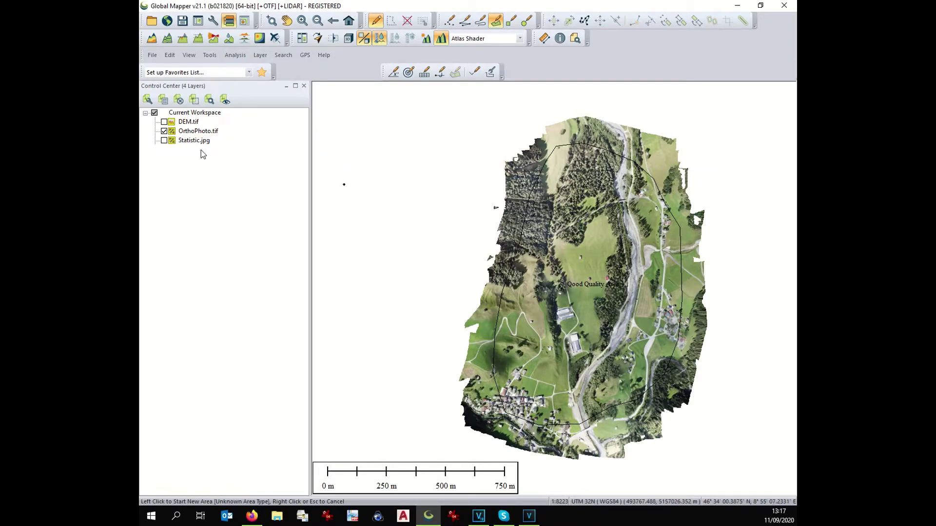
{"action": "right_click", "coordinate": [200, 150]}
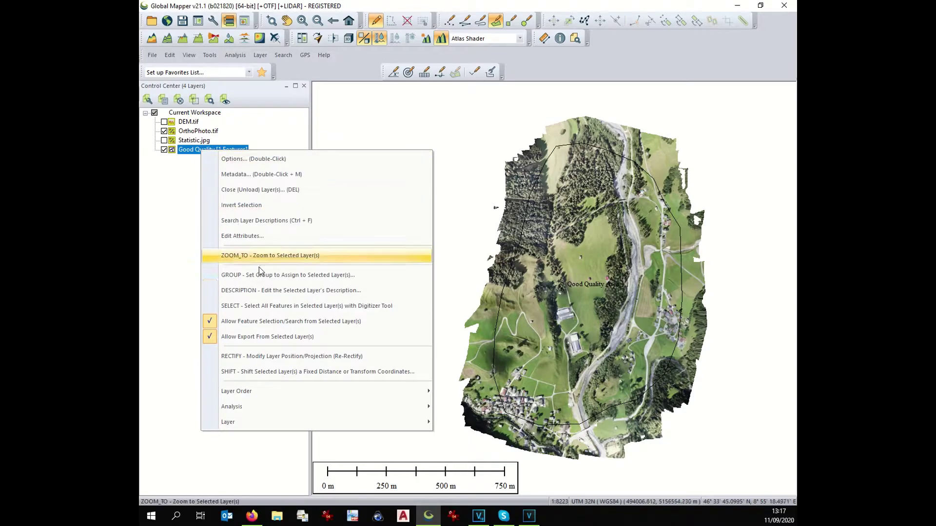
{"action": "left_click", "coordinate": [270, 306]}
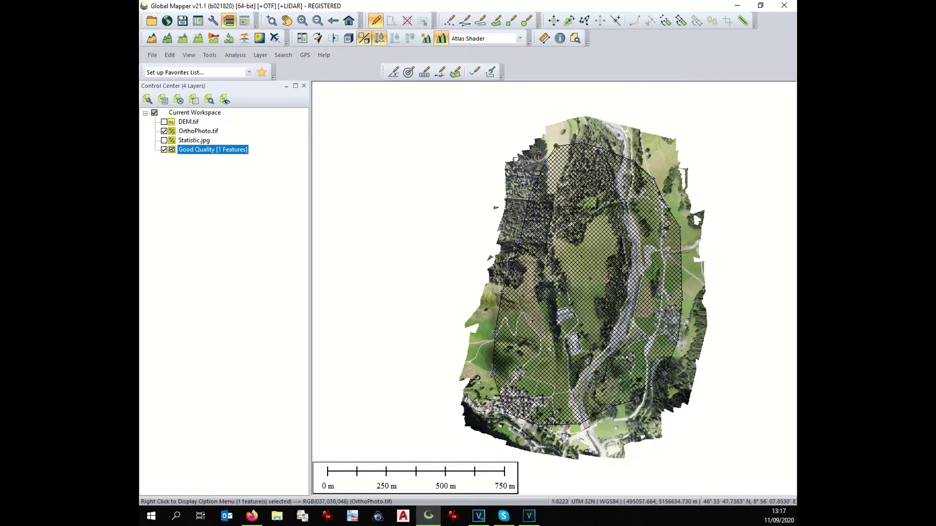
- Crop OrthoPhoto.tif to the currently selected polygon
{"action": "left_click", "coordinate": [200, 133]}
{"action": "right_click", "coordinate": [200, 132]}
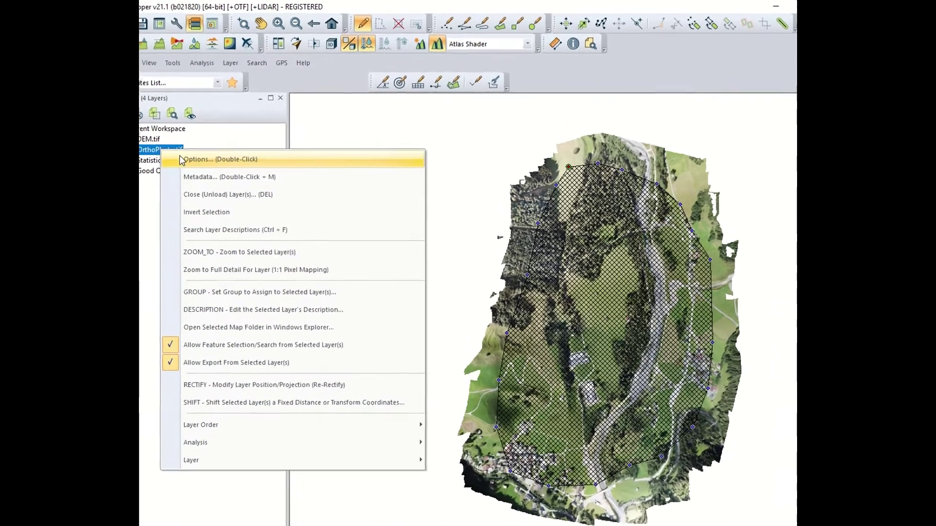
{"action": "left_click", "coordinate": [229, 138]}
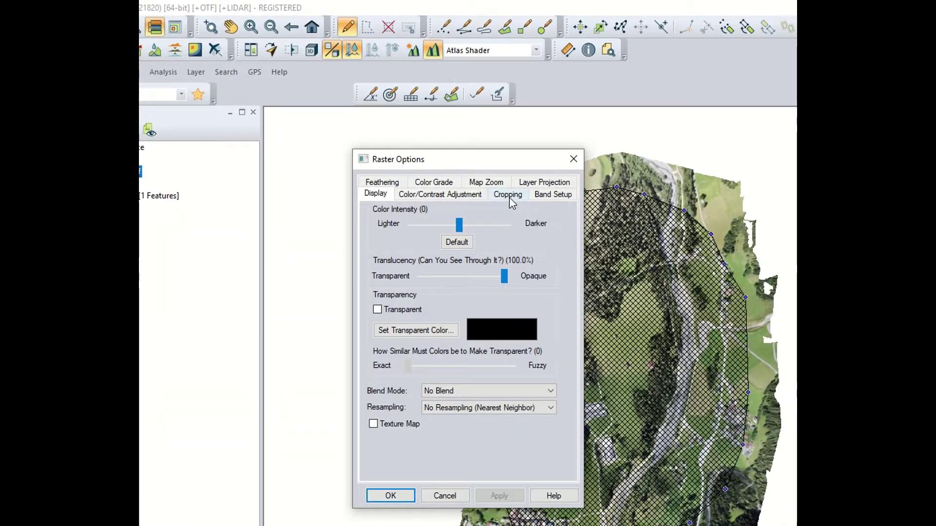
{"action": "left_click", "coordinate": [507, 195]}
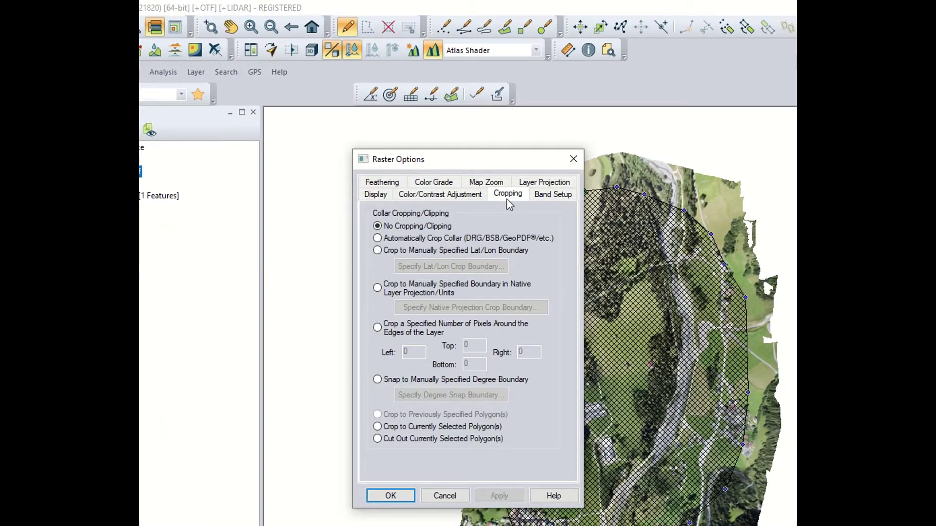
{"action": "left_click", "coordinate": [378, 427]}
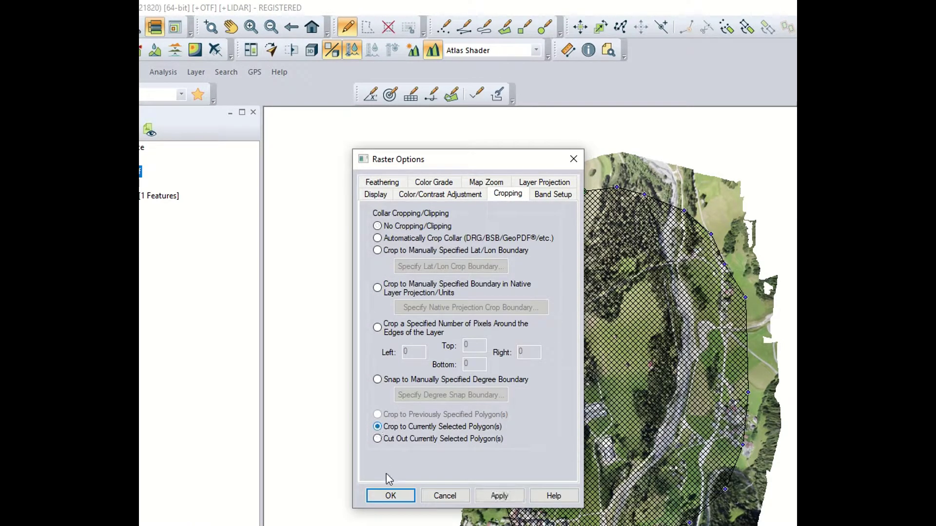
{"action": "left_click", "coordinate": [389, 495]}
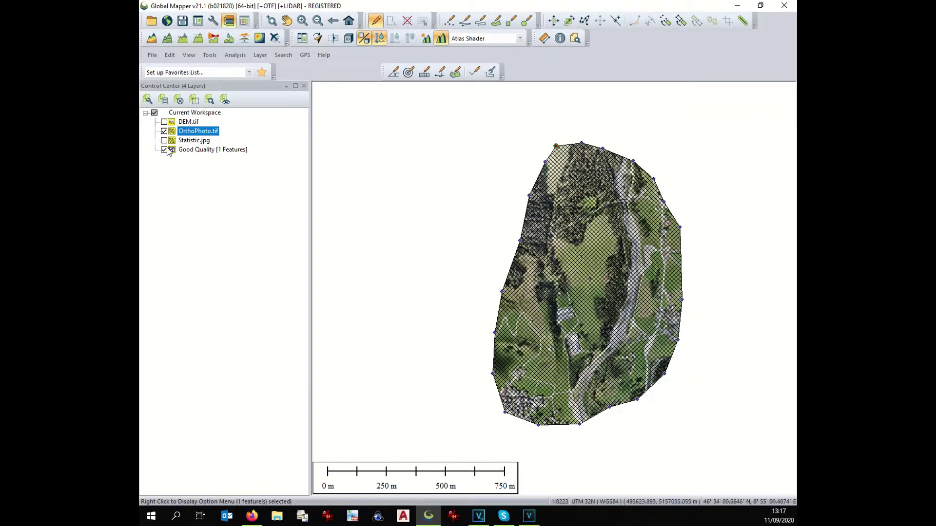
- Hide OrthoPhoto.tif and display the DEM.tif elevation layer instead
{"action": "left_click", "coordinate": [164, 131]}
{"action": "left_click", "coordinate": [165, 121]}
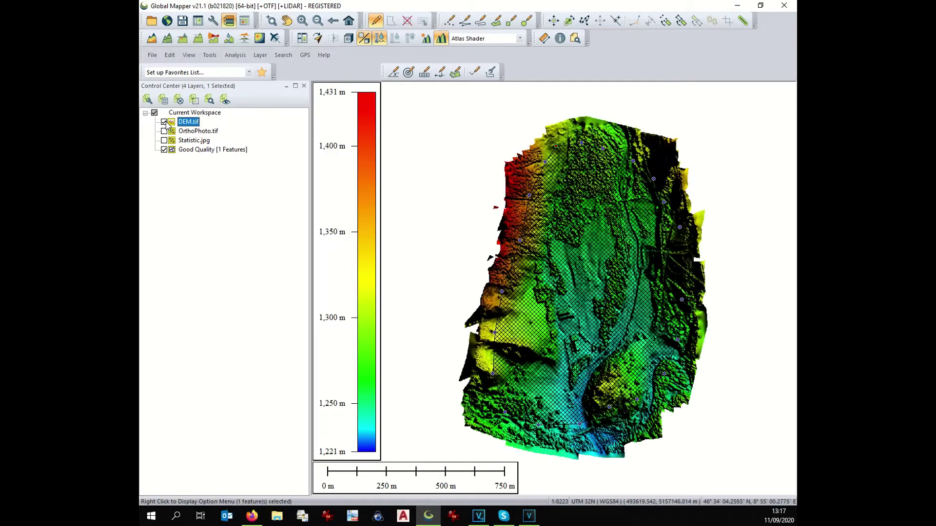
{"action": "mouse_move", "coordinate": [527, 215]}
{"action": "mouse_move", "coordinate": [566, 365]}
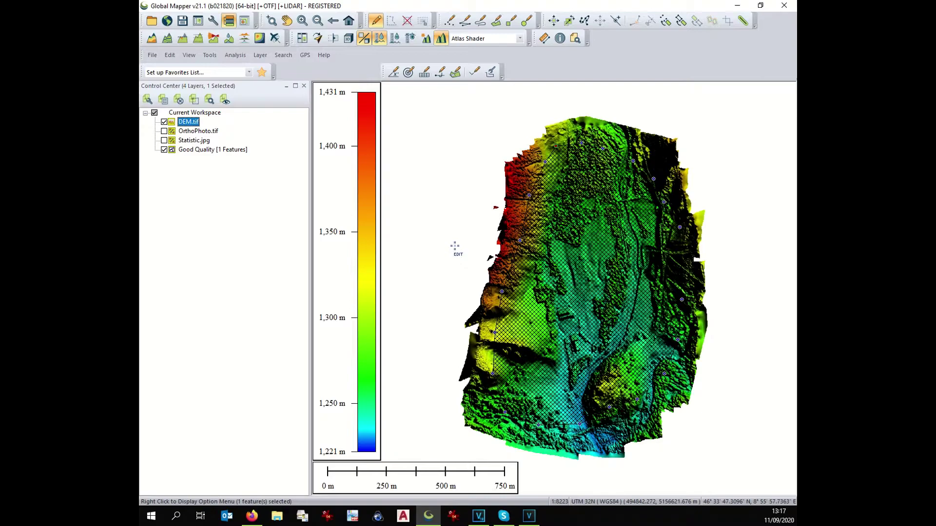
{"action": "mouse_move", "coordinate": [494, 345]}
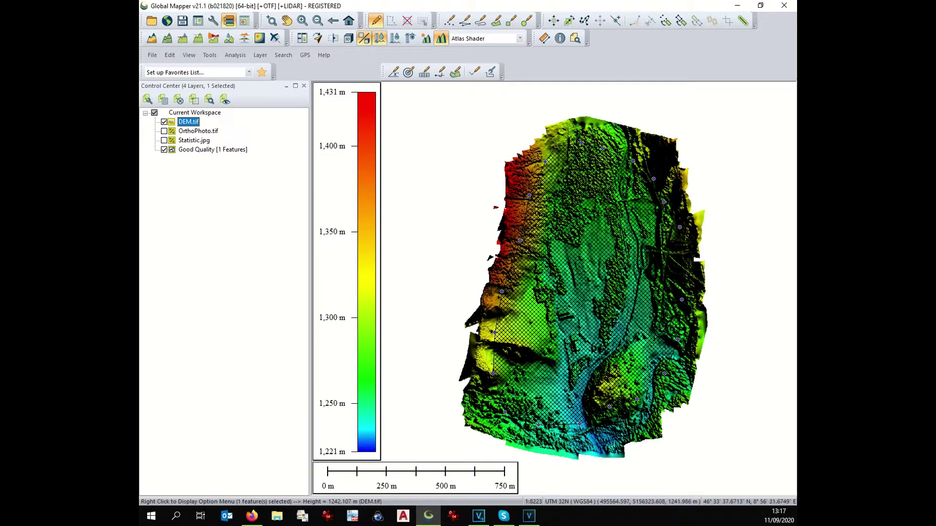
- Crop DEM.tif to the currently selected Good Quality polygon
{"action": "left_click", "coordinate": [189, 123]}
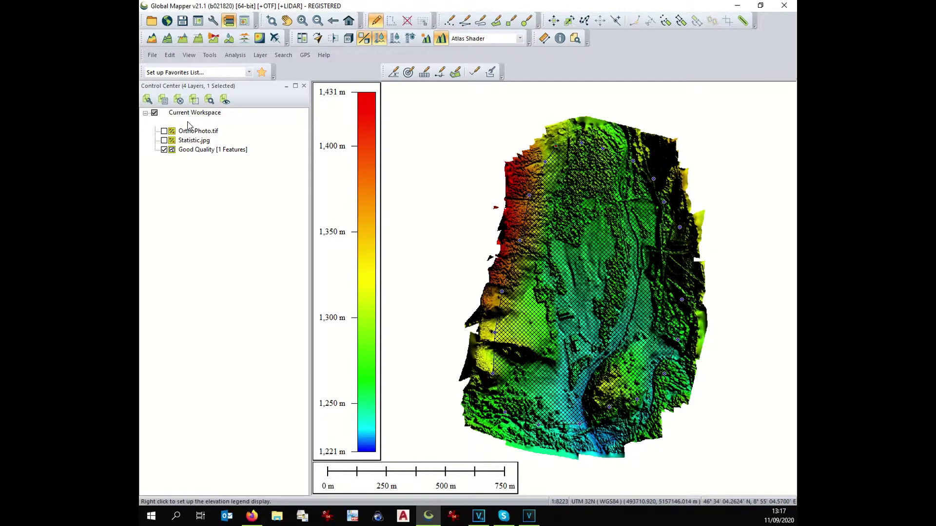
{"action": "right_click", "coordinate": [190, 124]}
{"action": "left_click", "coordinate": [199, 129]}
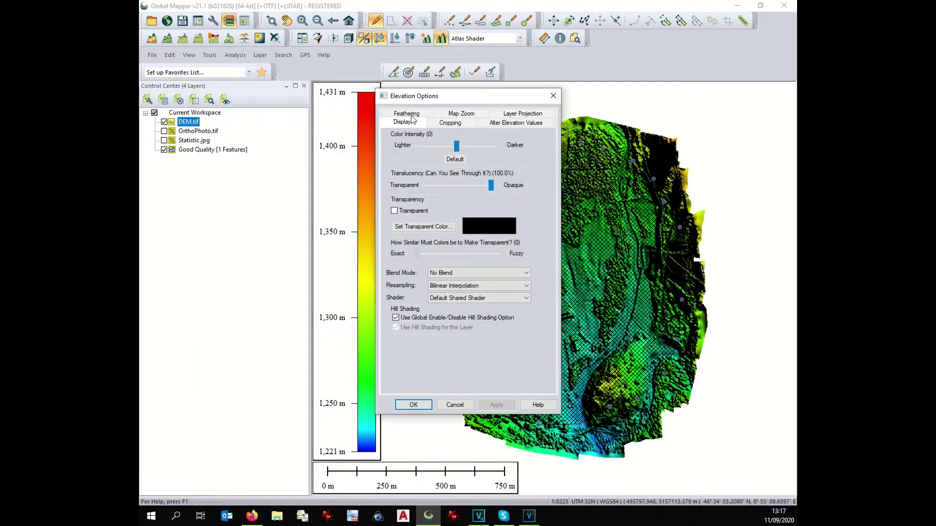
{"action": "left_click", "coordinate": [455, 125]}
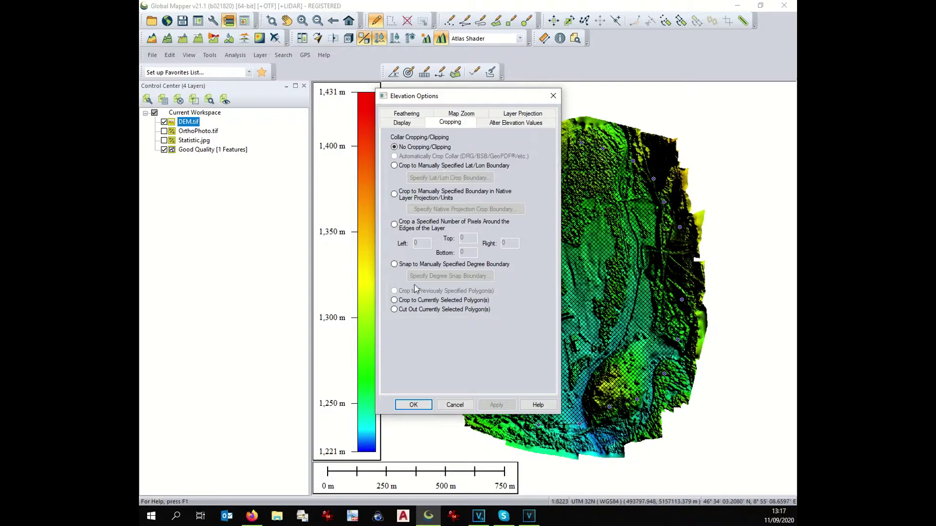
{"action": "left_click", "coordinate": [395, 301]}
{"action": "left_click", "coordinate": [412, 404]}
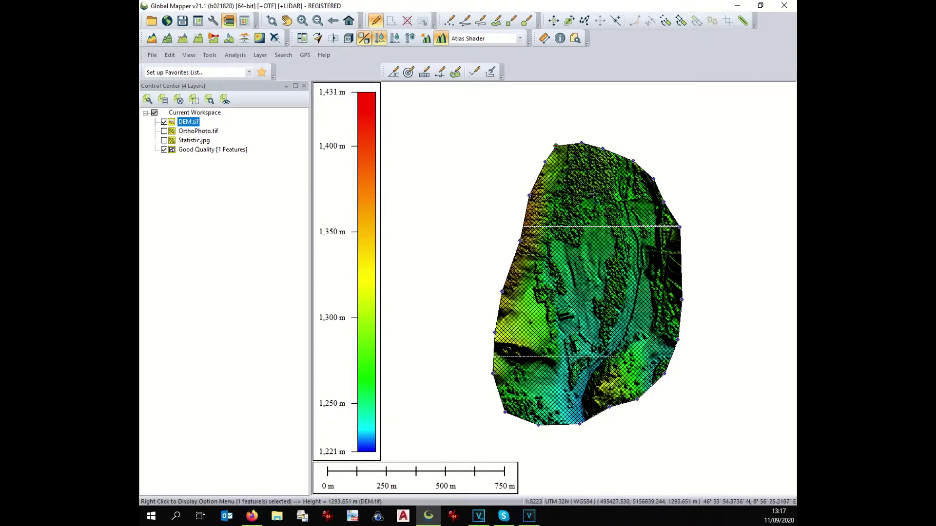
{"action": "mouse_move", "coordinate": [608, 218]}
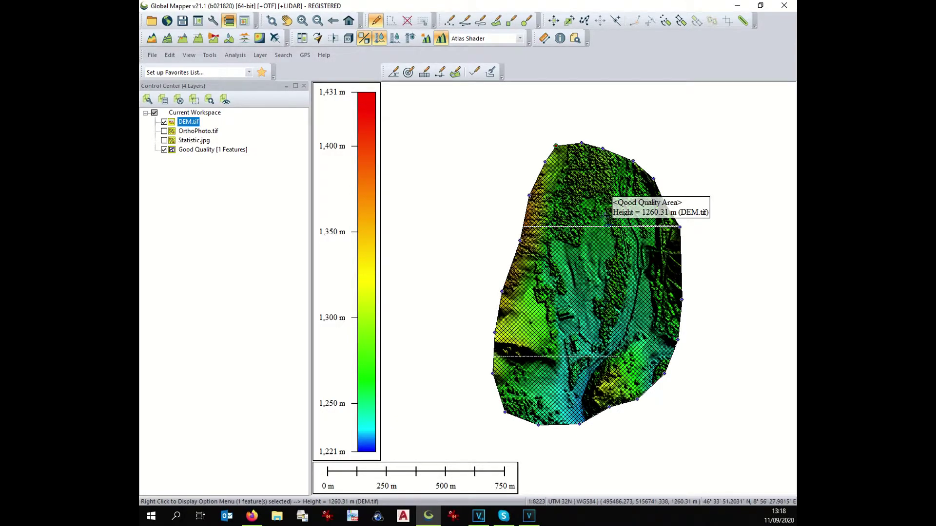
- Turn OrthoPhoto.tif back on, deselect the Good Quality polygon, and zoom out
{"action": "left_click", "coordinate": [164, 132]}
{"action": "left_click", "coordinate": [164, 141]}
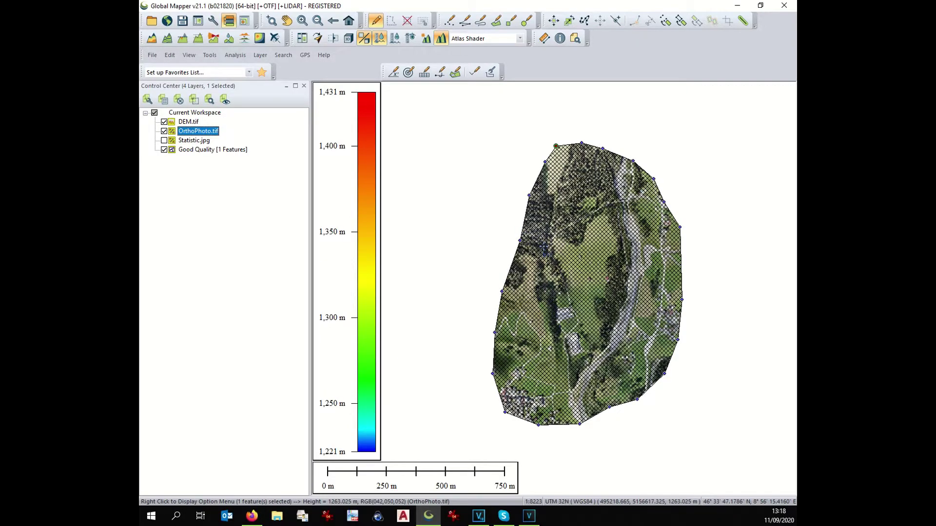
{"action": "scroll", "coordinate": [486, 222], "scroll_direction": "down", "scroll_amount": 1}
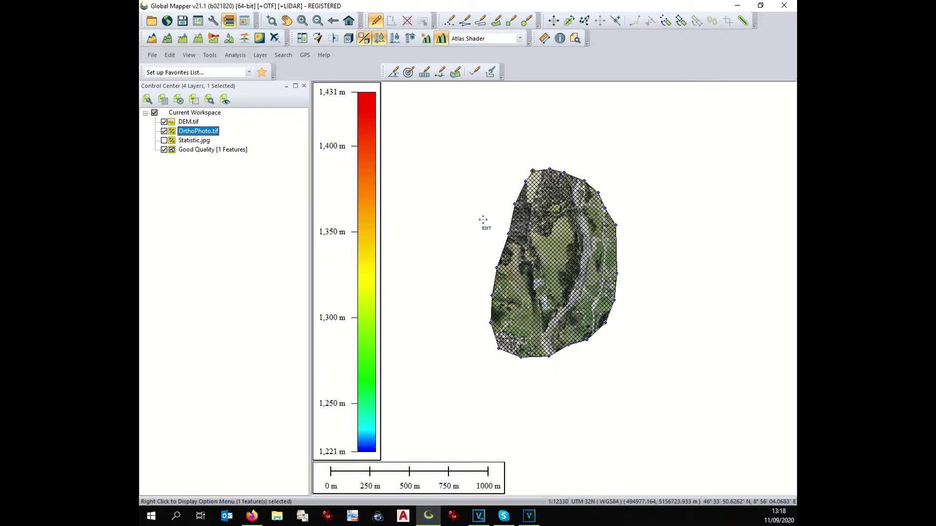
{"action": "left_click", "coordinate": [405, 23]}
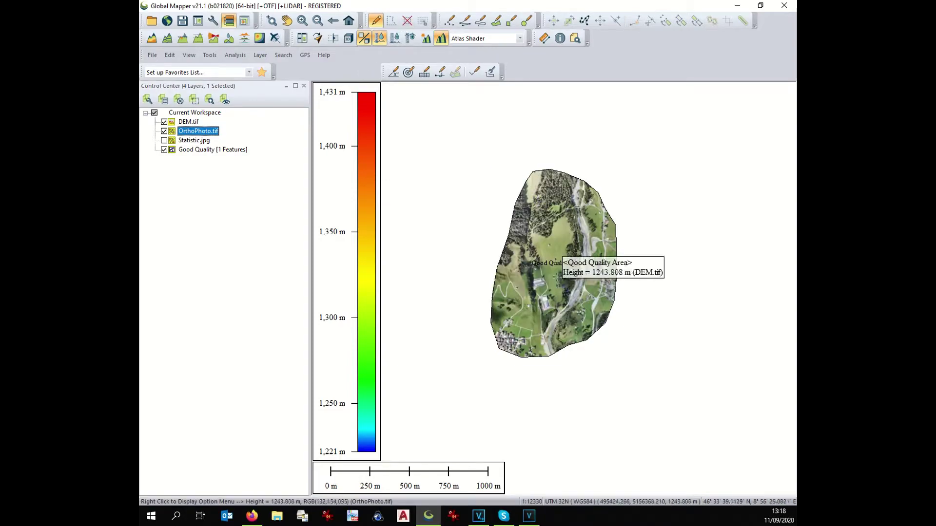
{"action": "scroll", "coordinate": [557, 278], "scroll_direction": "up", "scroll_amount": 1}
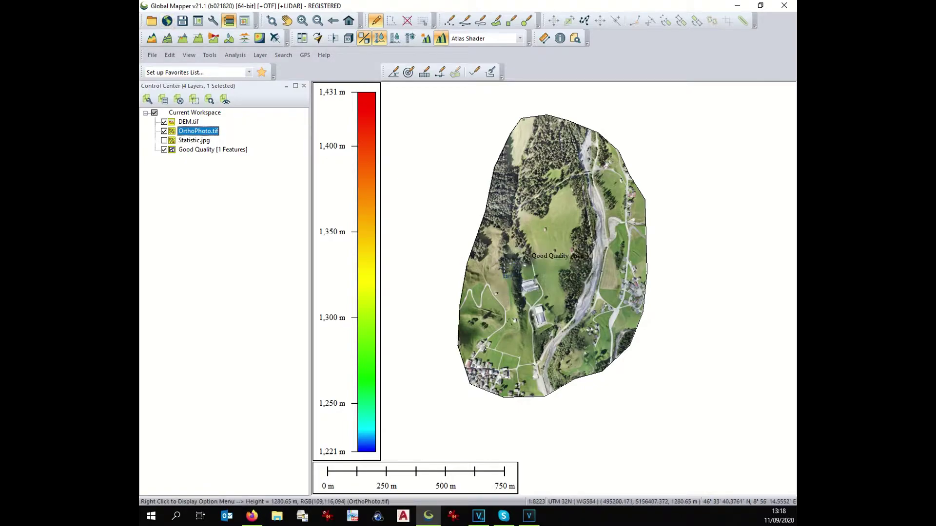
{"action": "scroll", "coordinate": [522, 278], "scroll_direction": "down", "scroll_amount": 2}
{"action": "scroll", "coordinate": [522, 279], "scroll_direction": "down", "scroll_amount": 2}
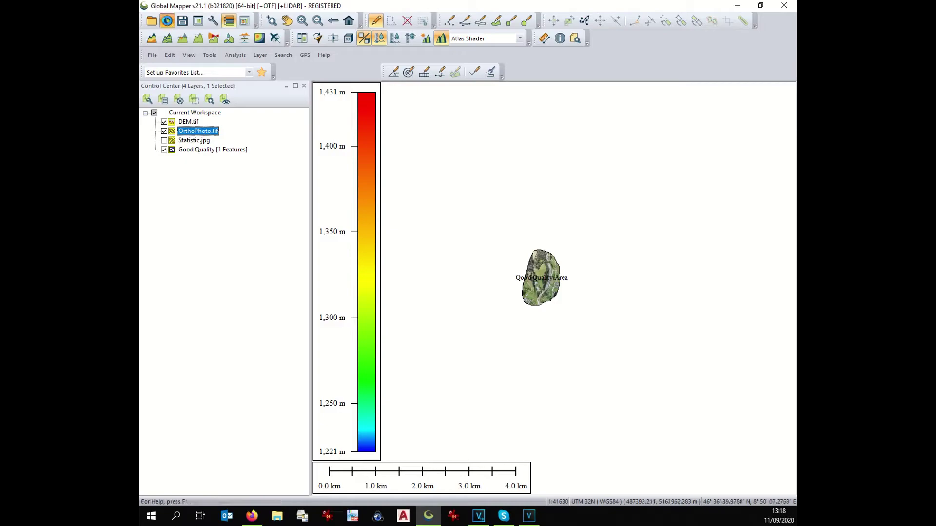
- Load the World Imagery basemap and move it to the top of the layer list, leaving vector layers in place
{"action": "left_click", "coordinate": [167, 22]}
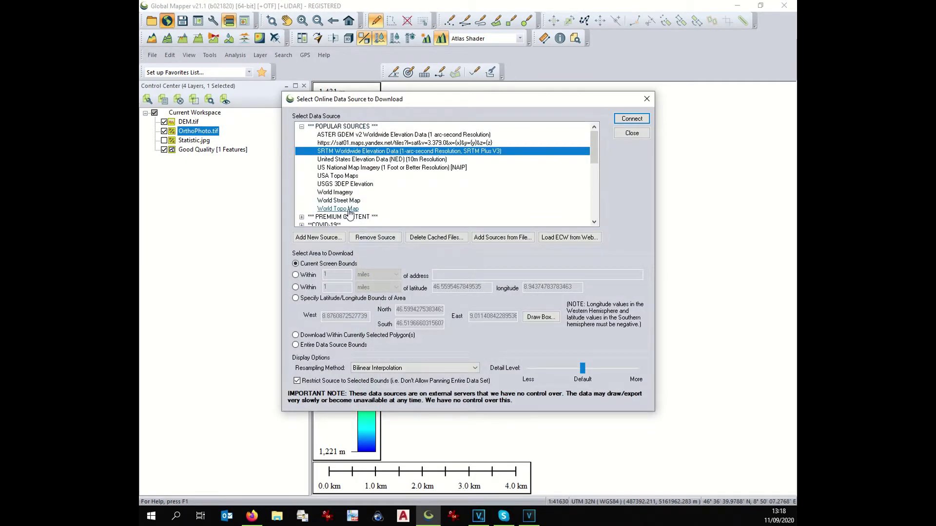
{"action": "left_click", "coordinate": [358, 193]}
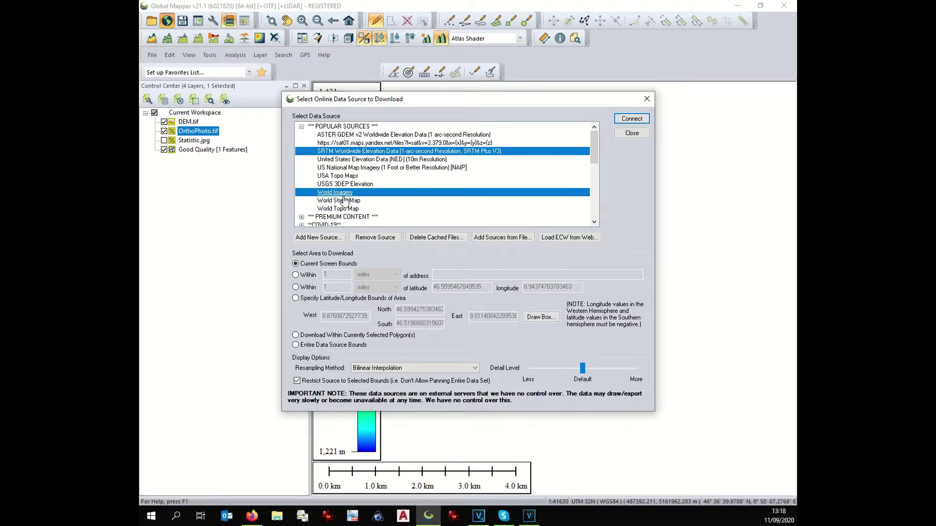
{"action": "left_click", "coordinate": [626, 120]}
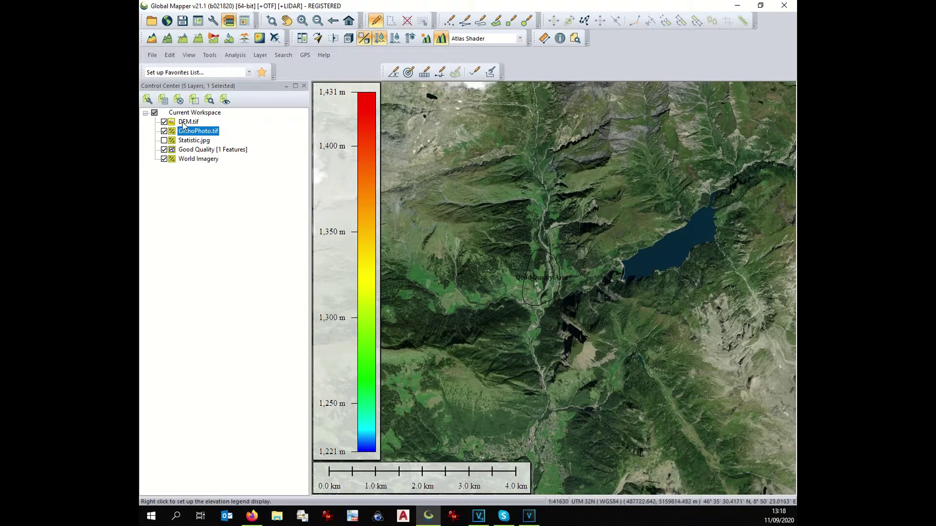
{"action": "left_click_drag", "start_coordinate": [193, 163], "coordinate": [201, 128]}
{"action": "left_click", "coordinate": [465, 295]}
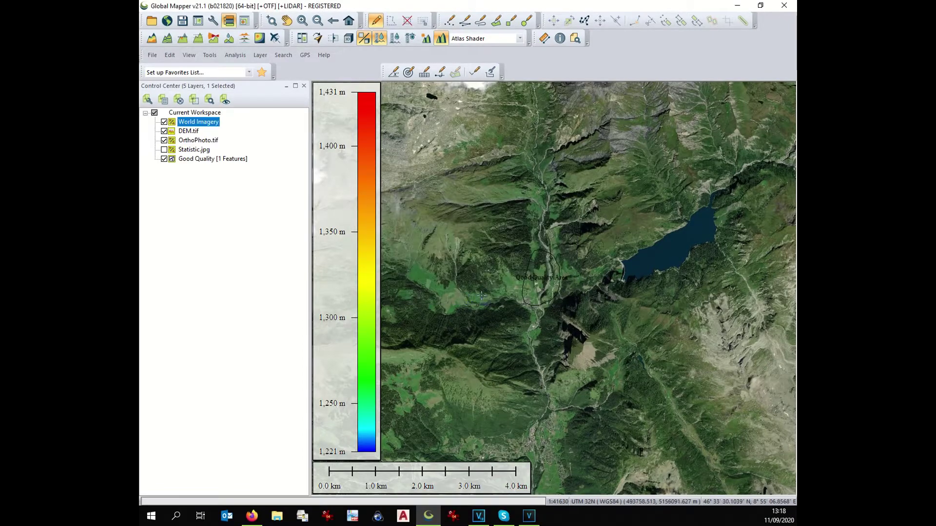
- Zoom in, hide the Good Quality polygon, and pan the map to compare basemap with orthophoto
{"action": "scroll", "coordinate": [542, 283], "scroll_direction": "up", "scroll_amount": 1}
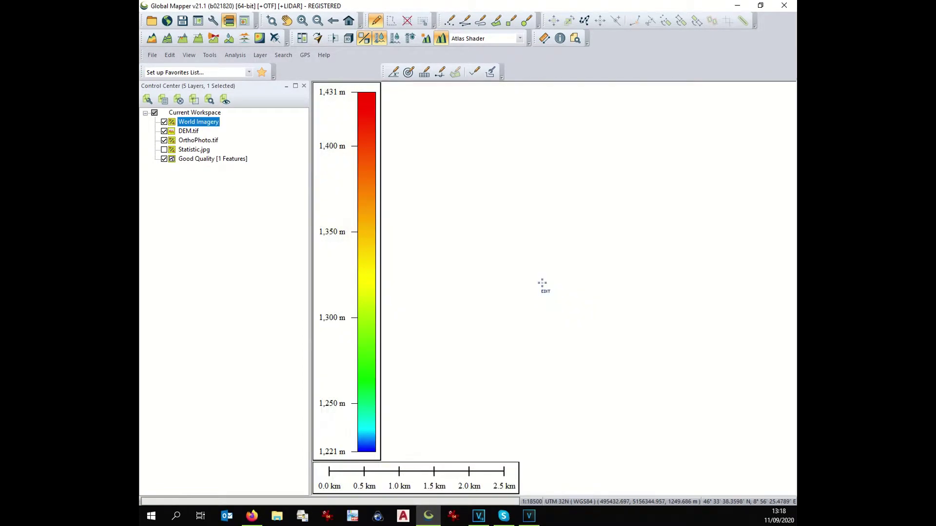
{"action": "scroll", "coordinate": [543, 282], "scroll_direction": "up", "scroll_amount": 1}
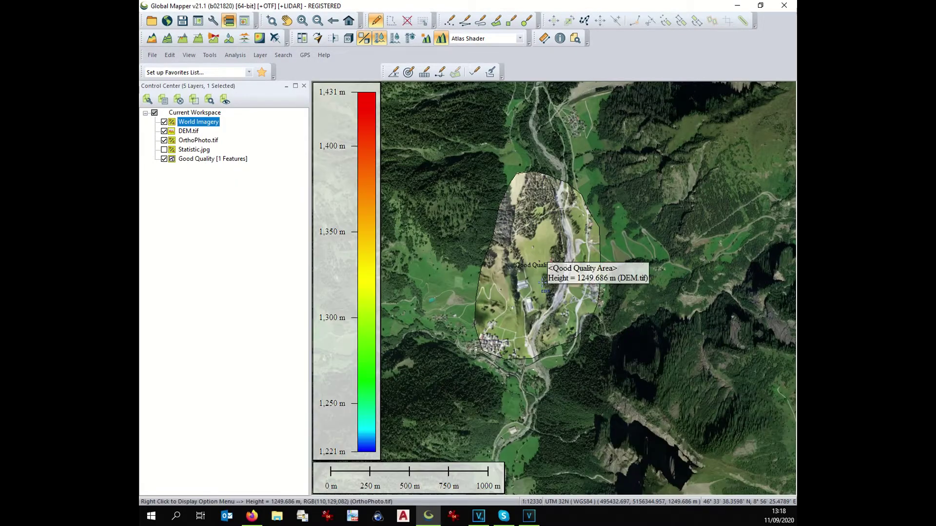
{"action": "scroll", "coordinate": [542, 282], "scroll_direction": "up", "scroll_amount": 1}
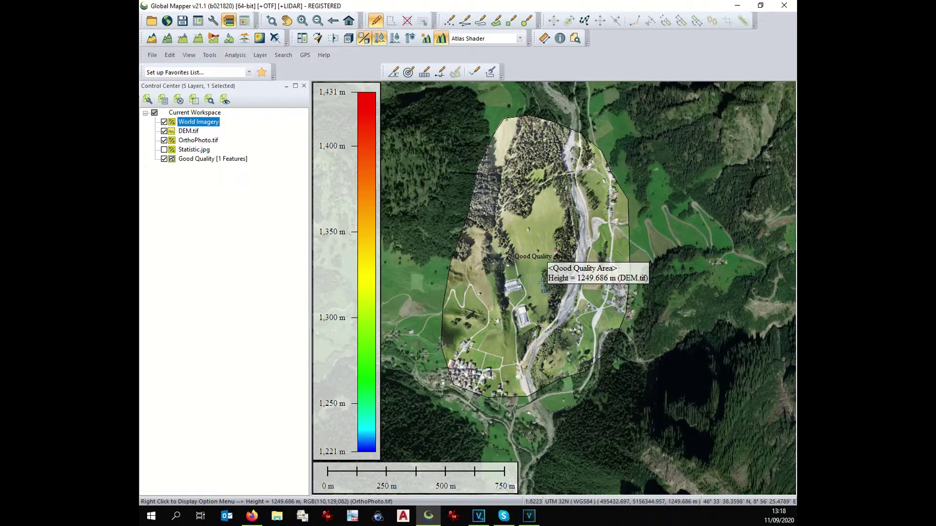
{"action": "scroll", "coordinate": [543, 282], "scroll_direction": "up", "scroll_amount": 1}
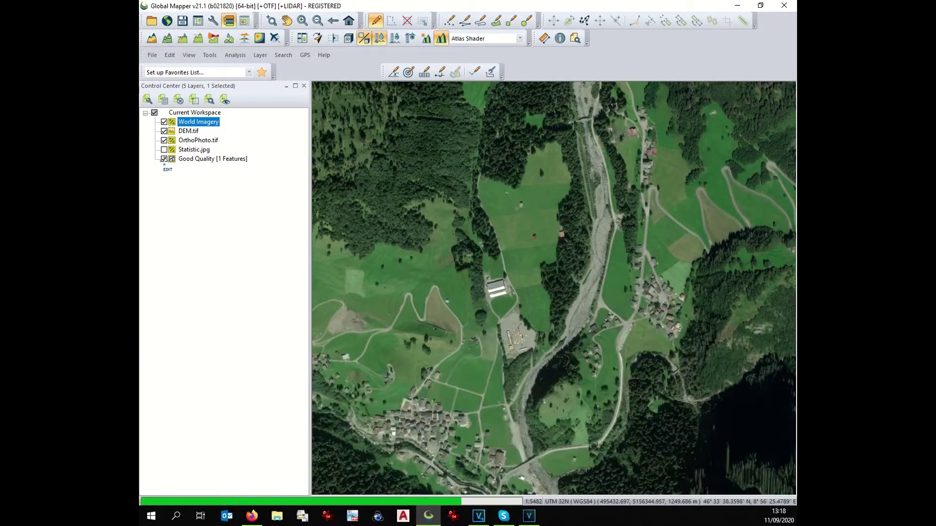
{"action": "left_click", "coordinate": [164, 159]}
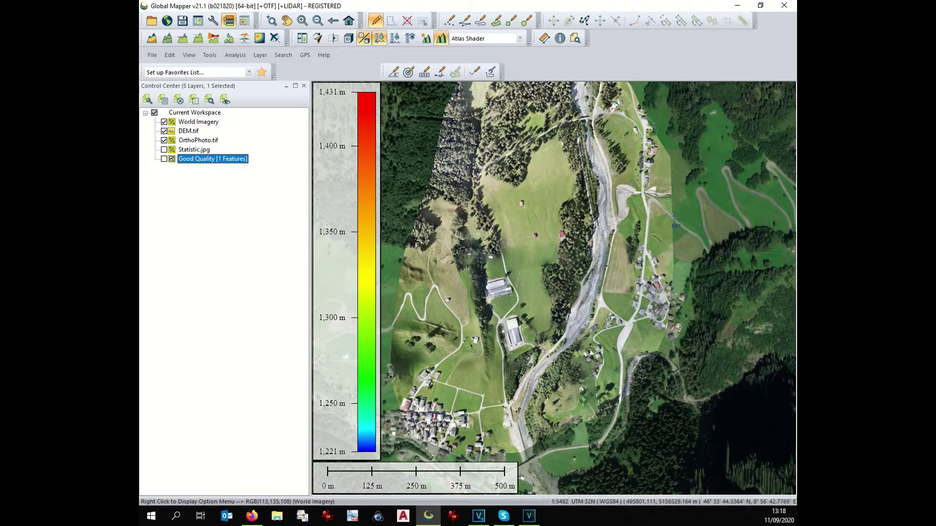
{"action": "mouse_move", "coordinate": [672, 217]}
{"action": "left_click", "coordinate": [287, 20]}
{"action": "mouse_move", "coordinate": [536, 295]}
{"action": "left_mouse_down"}
{"action": "mouse_move", "coordinate": [589, 239]}
{"action": "mouse_move", "coordinate": [575, 201]}
{"action": "left_mouse_up"}
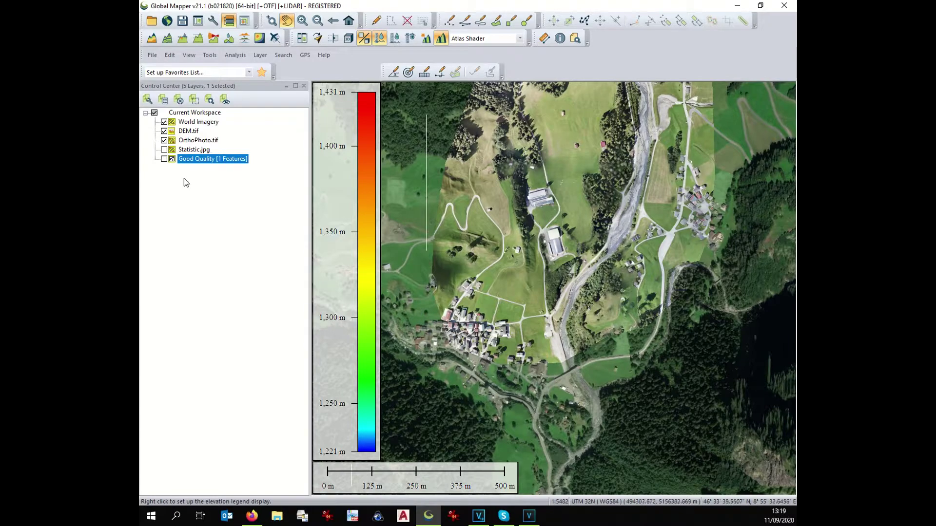
- Hide the OrthoPhoto.tif and World Imagery layers to reveal the drone DEM, then zoom out
{"action": "left_click", "coordinate": [165, 143]}
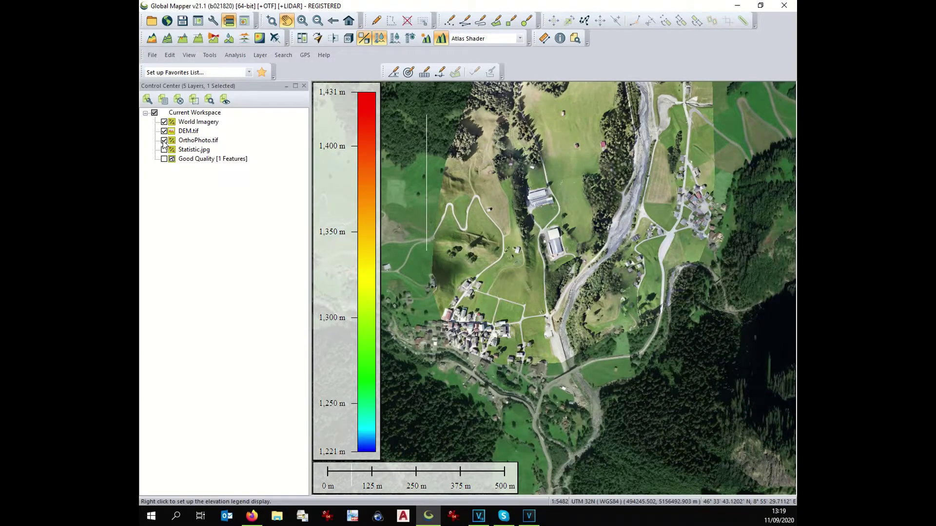
{"action": "left_click", "coordinate": [164, 141]}
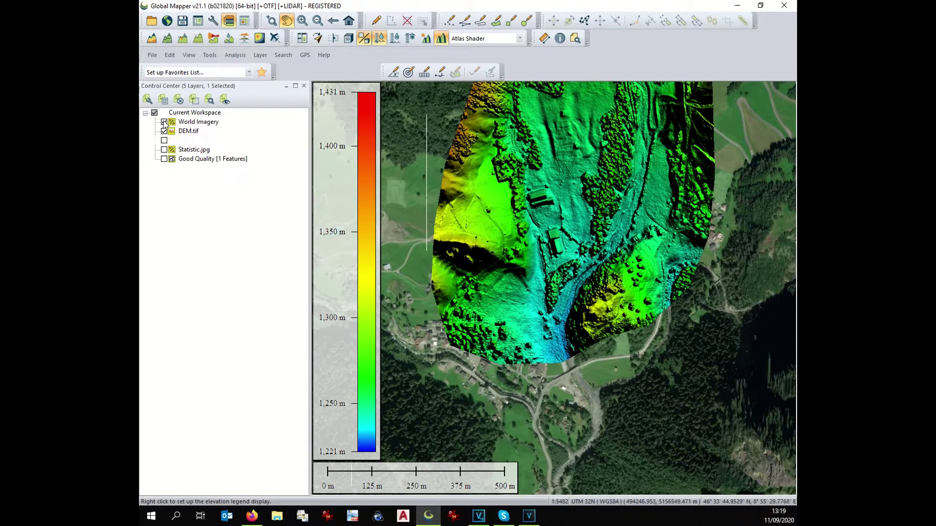
{"action": "left_click", "coordinate": [164, 123]}
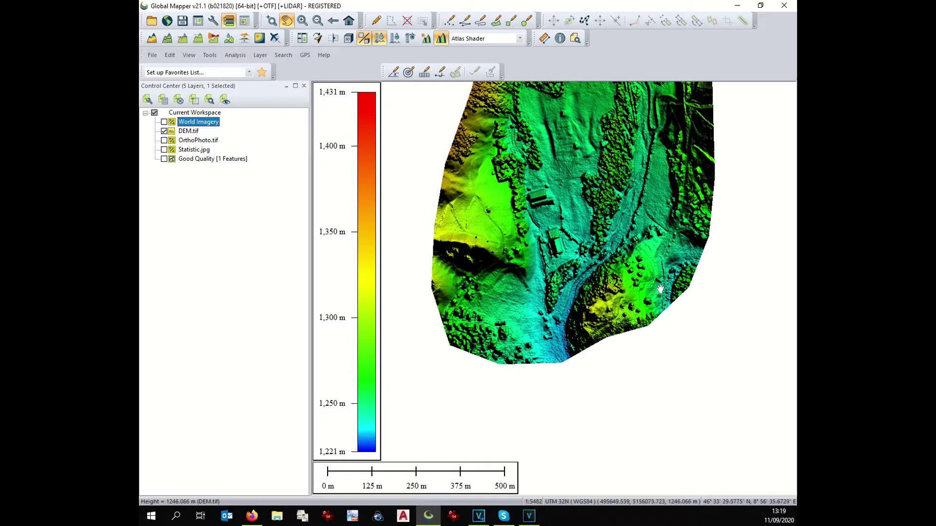
{"action": "scroll", "coordinate": [660, 289], "scroll_direction": "down", "scroll_amount": 5}
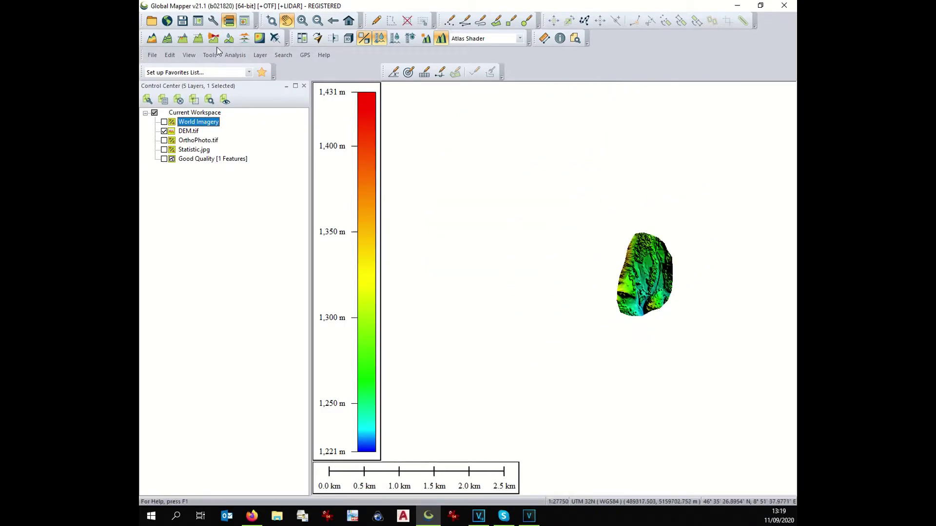
- Download SRTM Worldwide Elevation Data for the current view around the drone DEM
{"action": "left_click", "coordinate": [167, 21]}
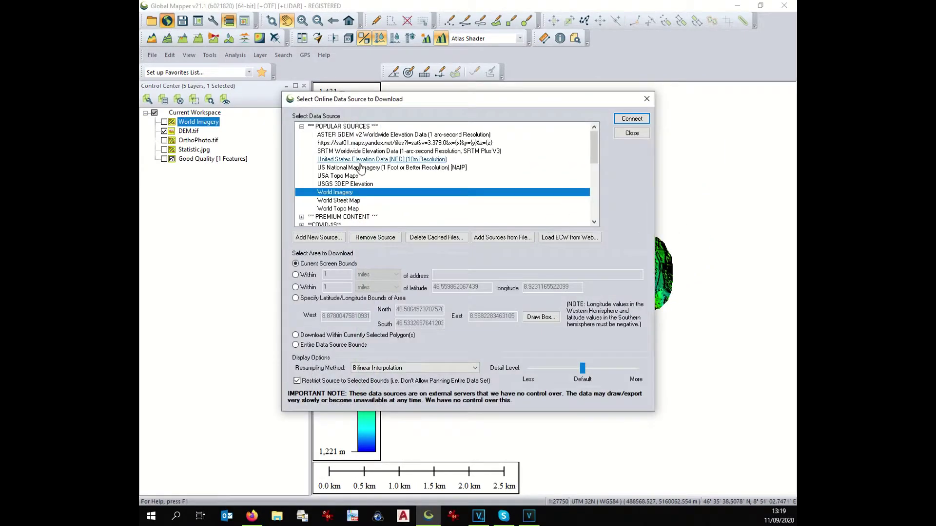
{"action": "left_click", "coordinate": [349, 151]}
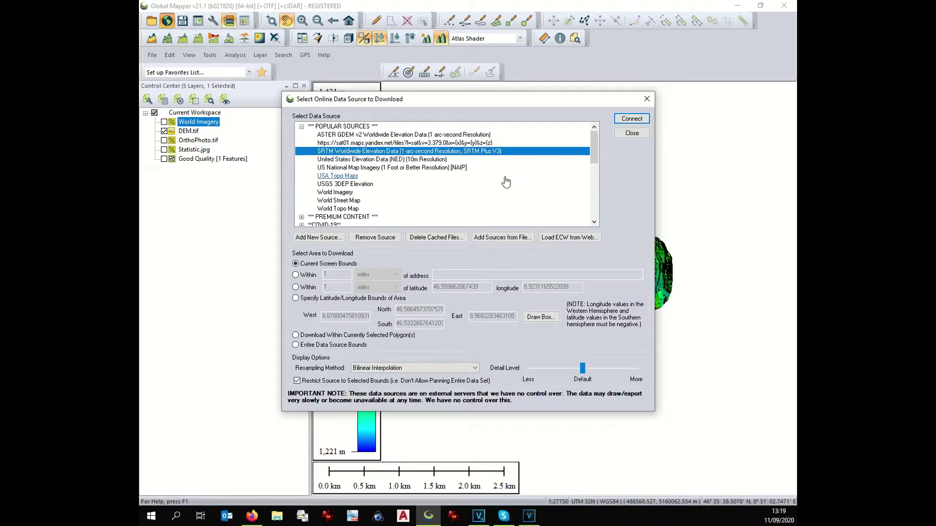
{"action": "left_click", "coordinate": [633, 119]}
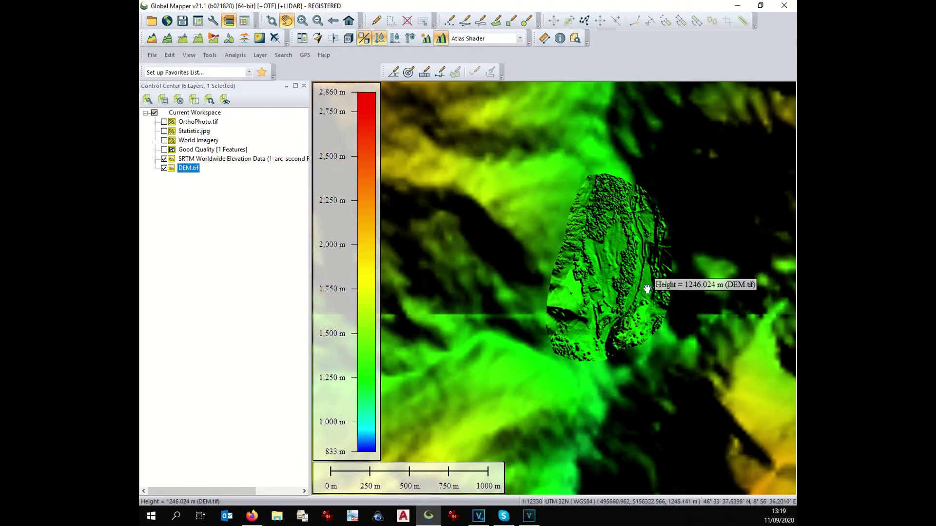
{"action": "left_click_drag", "start_coordinate": [647, 288], "coordinate": [598, 289]}
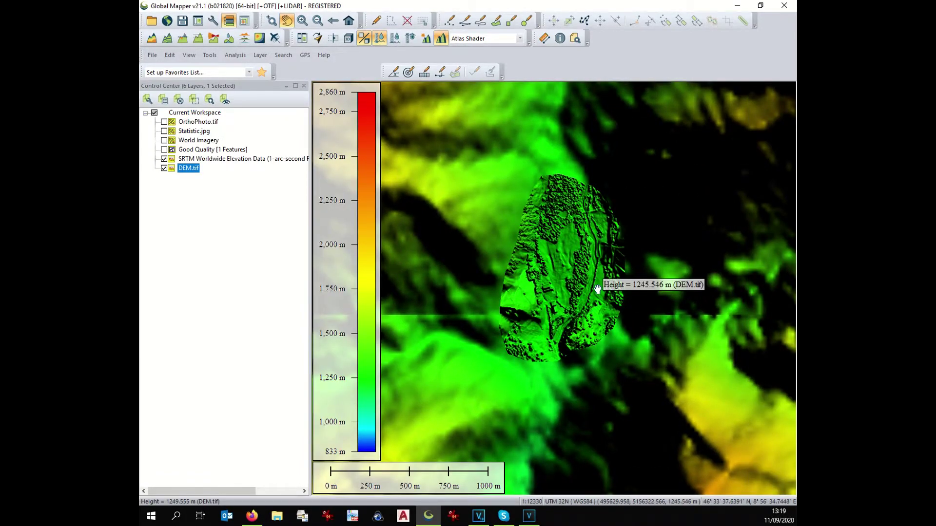
{"action": "scroll", "coordinate": [598, 289], "scroll_direction": "up", "scroll_amount": 1}
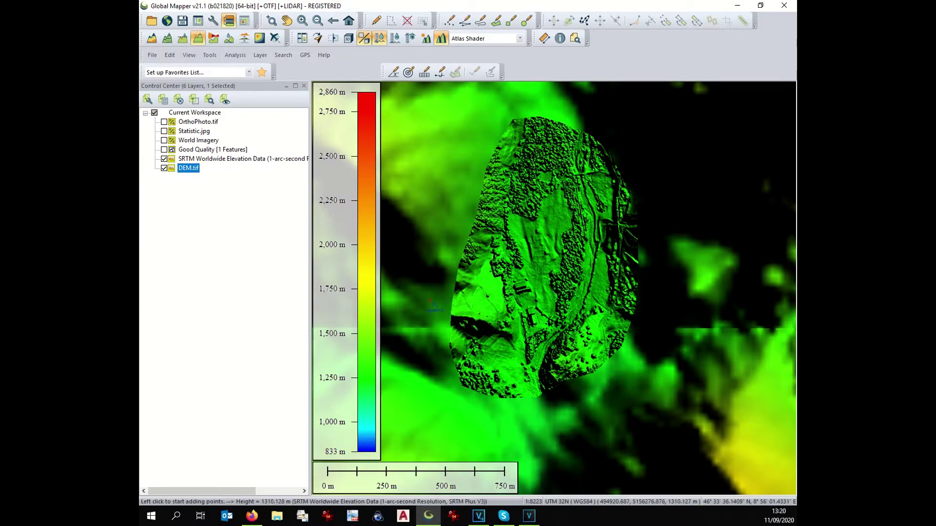
- Draw a path profile across the DEM's western edge, review it, then start one across the southern edge
{"action": "left_click", "coordinate": [429, 300]}
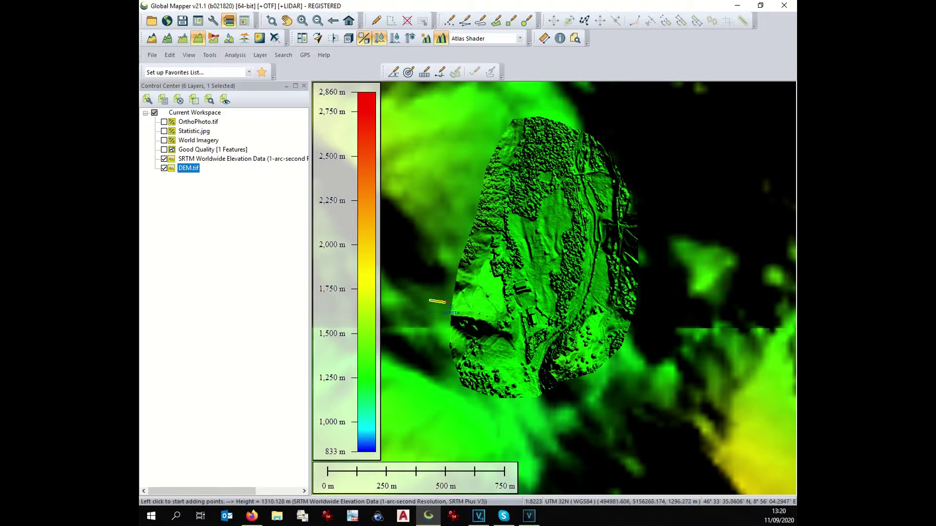
{"action": "right_click", "coordinate": [477, 302]}
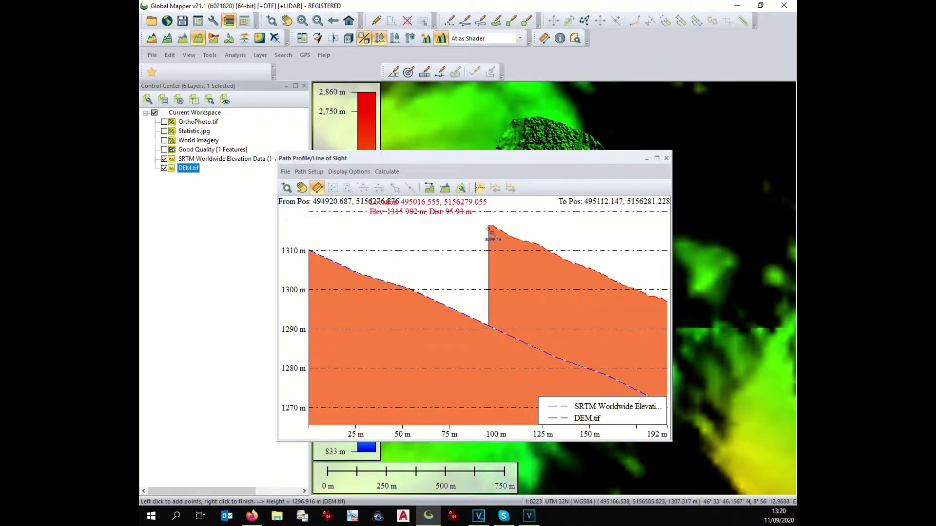
{"action": "left_click", "coordinate": [666, 159]}
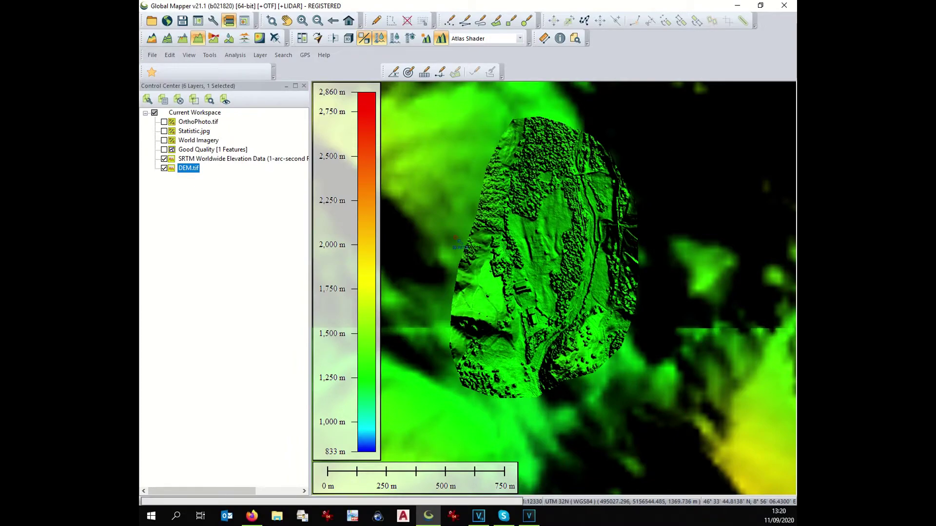
{"action": "scroll", "coordinate": [542, 237], "scroll_direction": "down", "scroll_amount": 1}
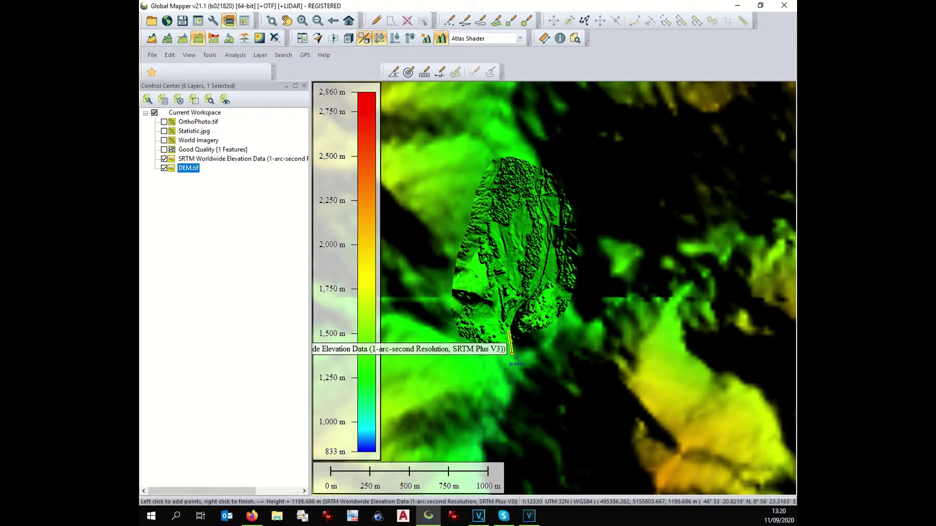
{"action": "left_click", "coordinate": [511, 354]}
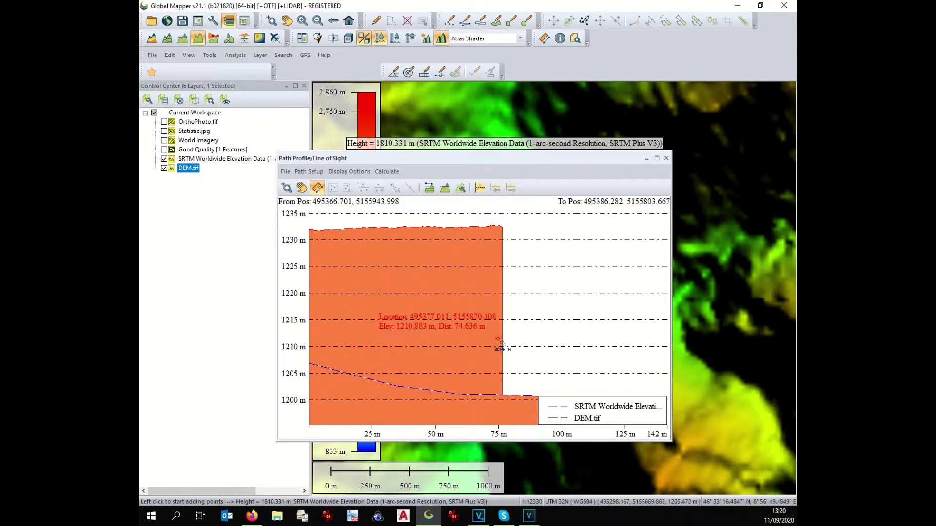
- Close the second Path Profile window
{"action": "left_click", "coordinate": [666, 158]}
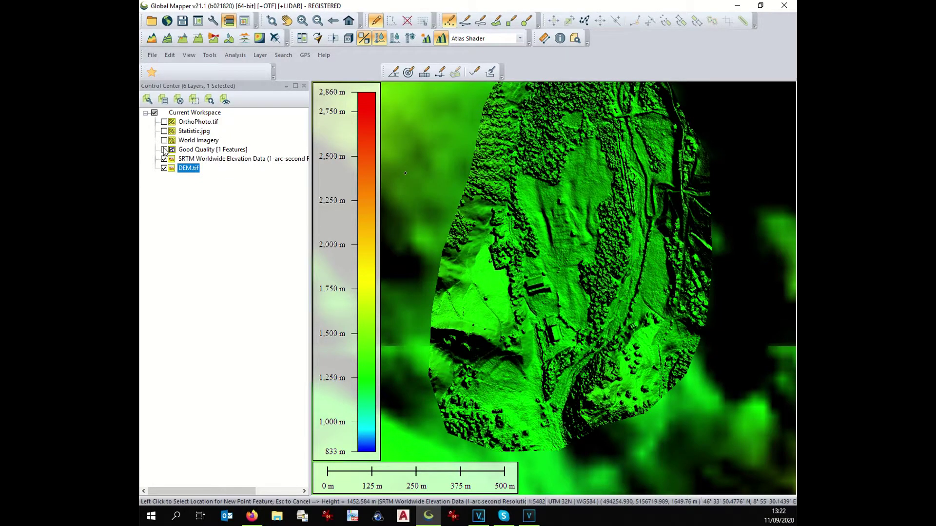
- Show the orthophoto and place 'point 1' in the upper meadow on a new 'Reference Points' layer
{"action": "left_click", "coordinate": [164, 122]}
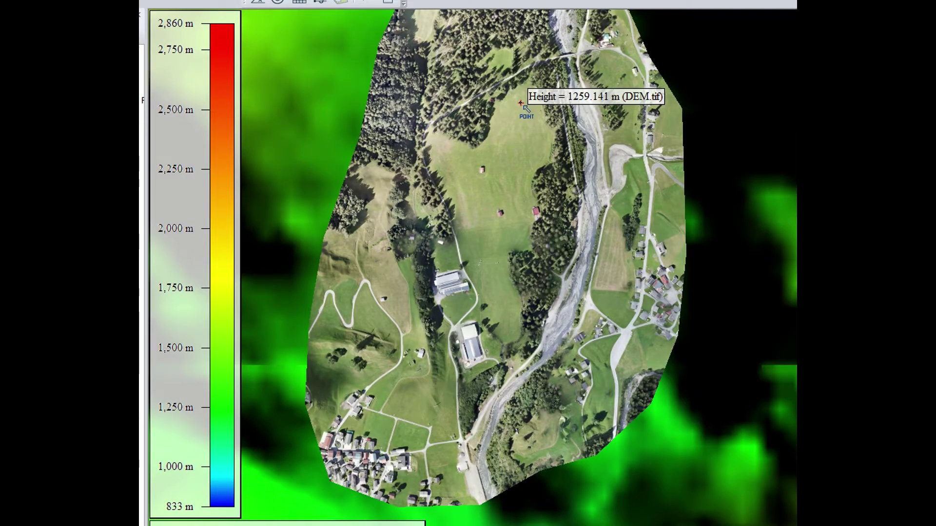
{"action": "left_click", "coordinate": [521, 103]}
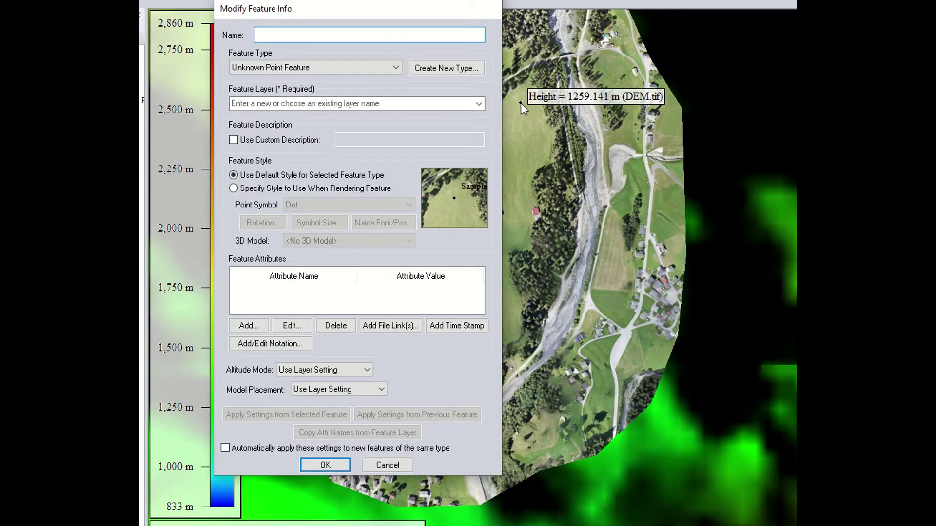
{"action": "type", "text": "point 1"}
{"action": "left_click", "coordinate": [341, 103]}
{"action": "type", "text": "Refer"}
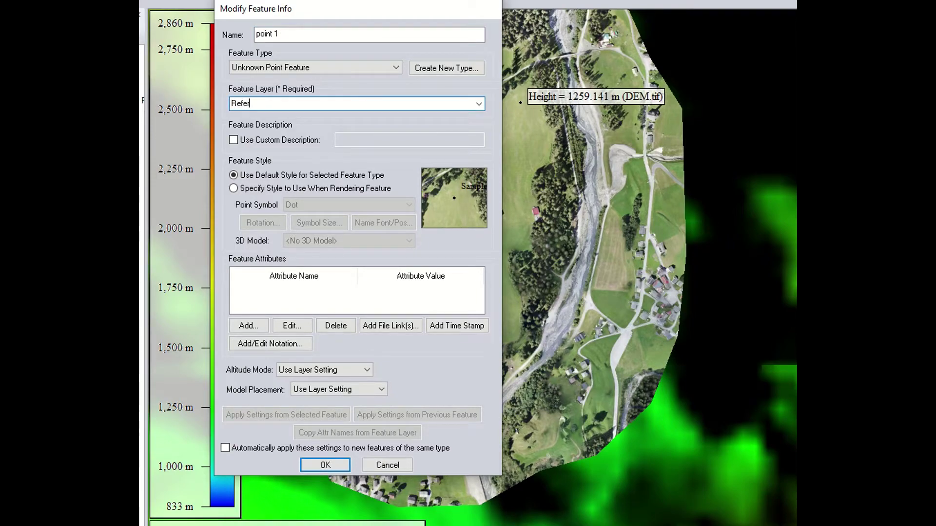
{"action": "type", "text": "ence Points"}
{"action": "left_click", "coordinate": [325, 465]}
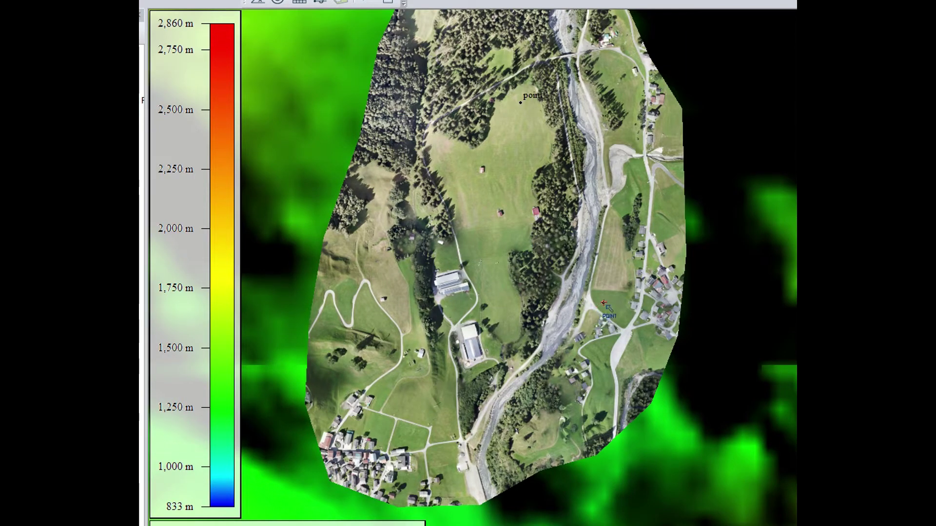
- Place 'Point 2' among the eastern houses and 'Point 3' beside the farm buildings
{"action": "mouse_move", "coordinate": [608, 272]}
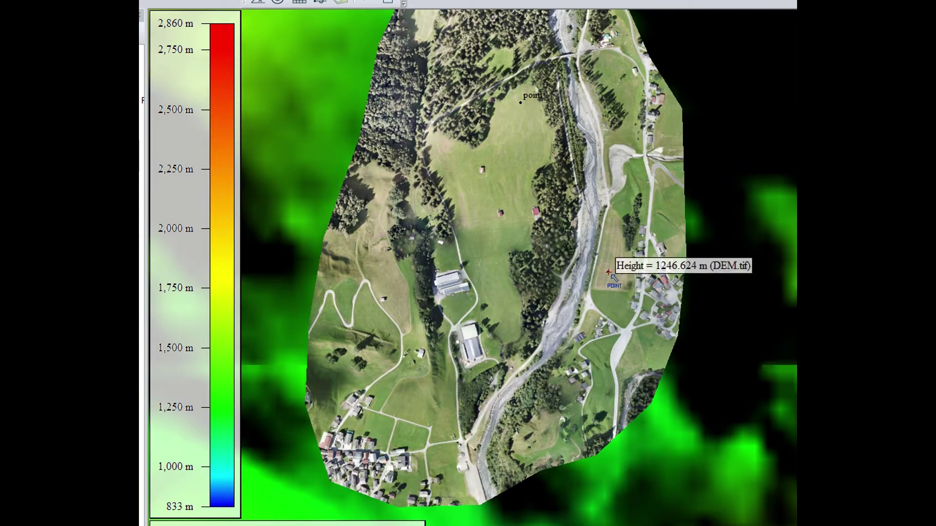
{"action": "left_click", "coordinate": [609, 271]}
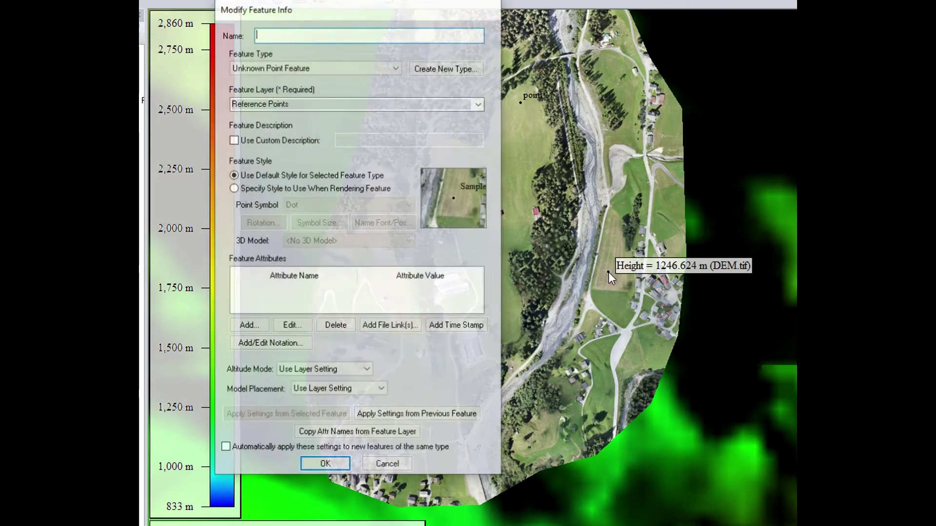
{"action": "type", "text": "Point 2"}
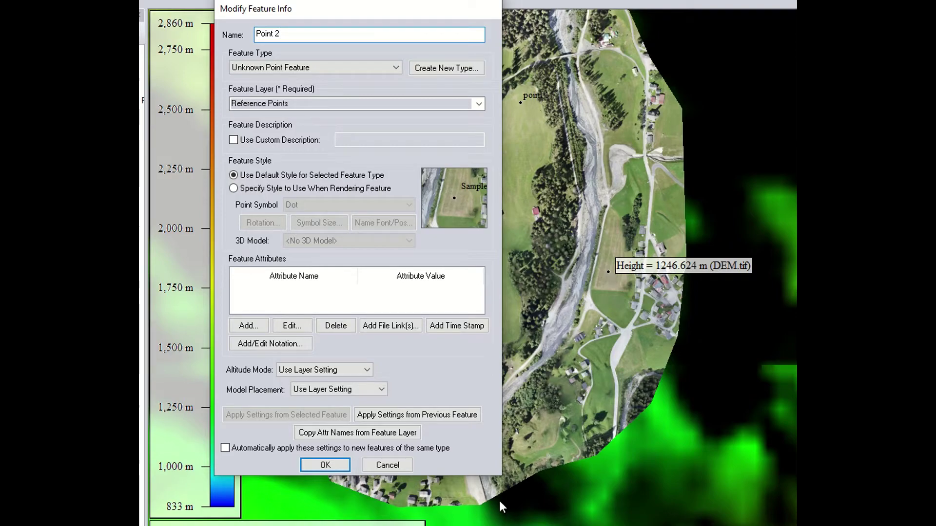
{"action": "left_click", "coordinate": [325, 465]}
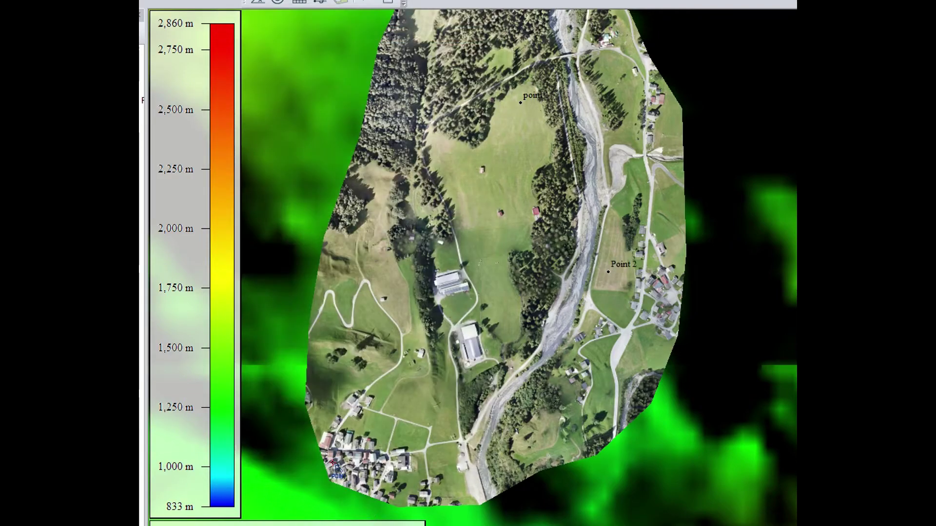
{"action": "mouse_move", "coordinate": [334, 464]}
{"action": "mouse_move", "coordinate": [458, 308]}
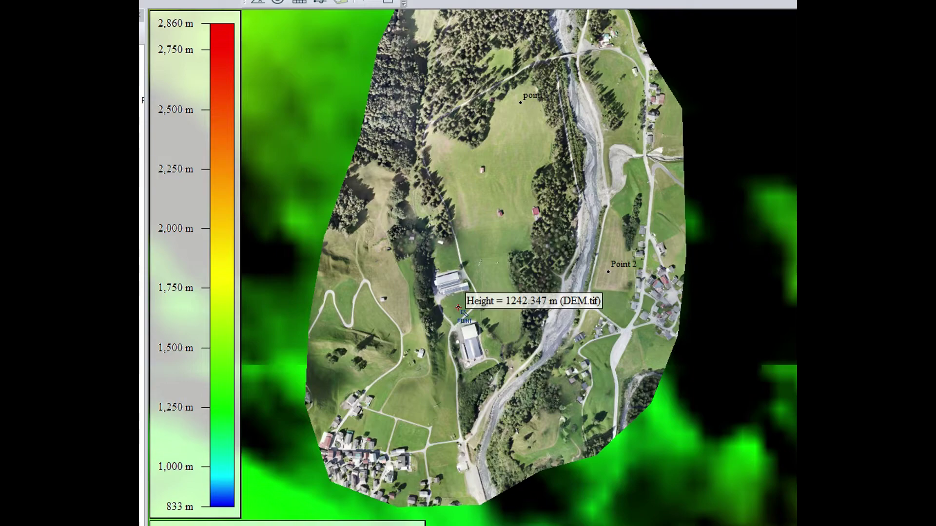
{"action": "left_click", "coordinate": [458, 308]}
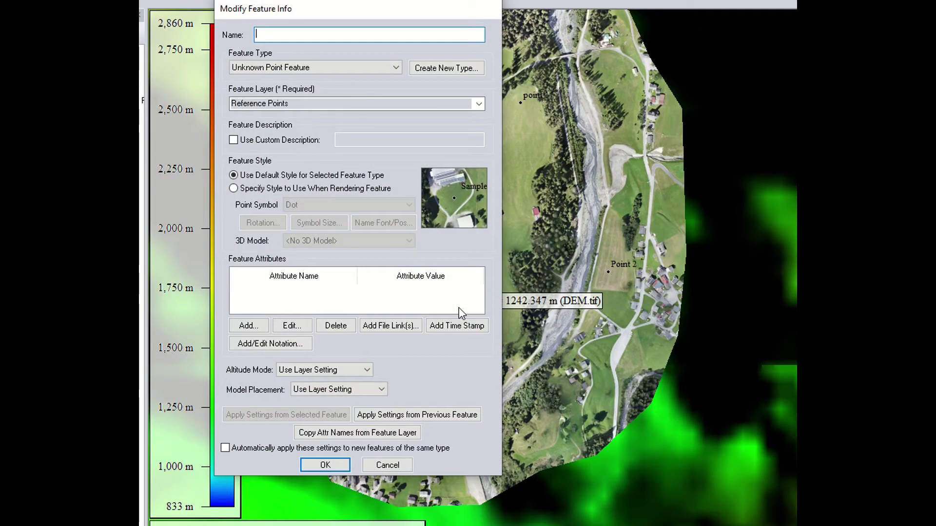
{"action": "type", "text": "Point"}
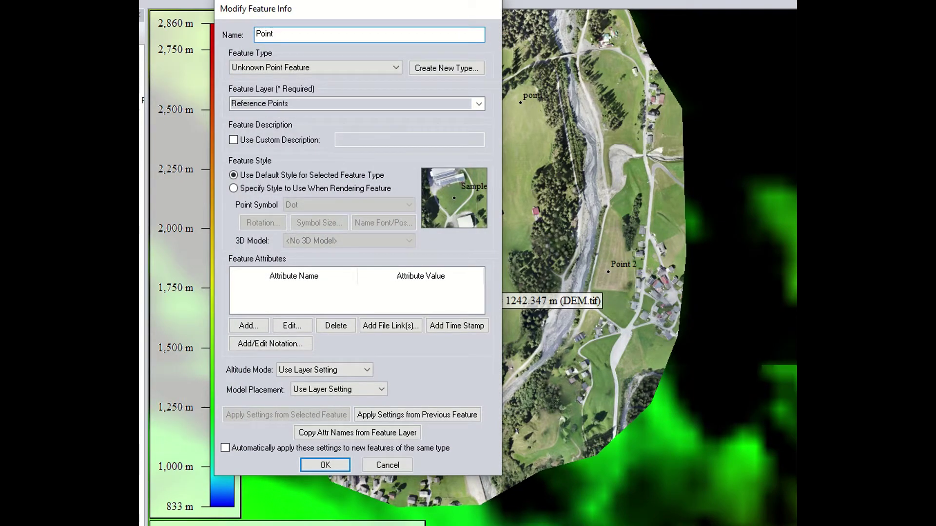
{"action": "type", "text": " 3"}
{"action": "key", "text": "Return"}
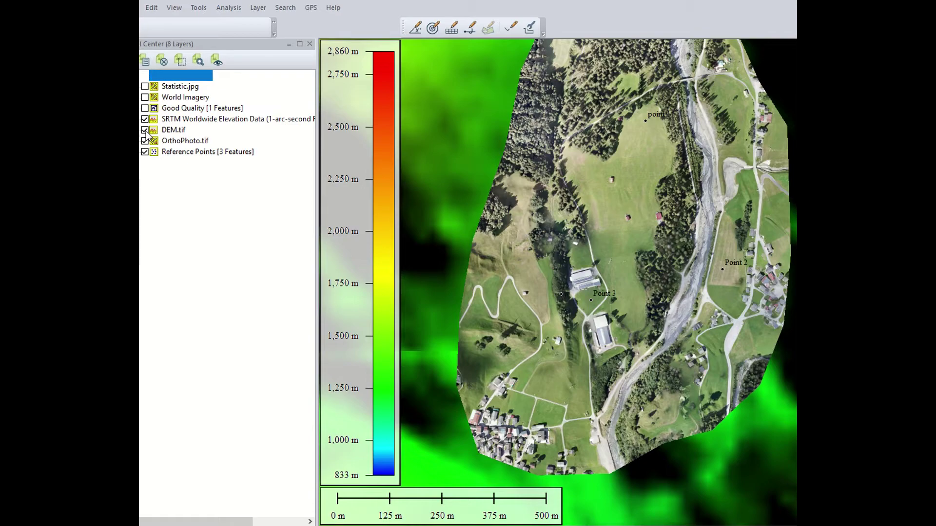
- Leave only DEM.tif visible, hiding the orthophoto and SRTM layers
{"action": "left_click", "coordinate": [144, 130]}
{"action": "left_click", "coordinate": [145, 142]}
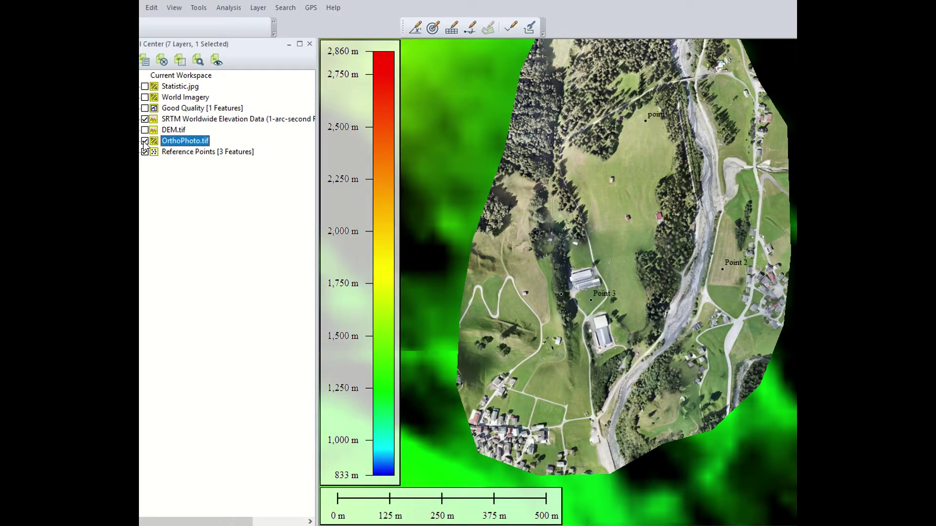
{"action": "left_click", "coordinate": [145, 118]}
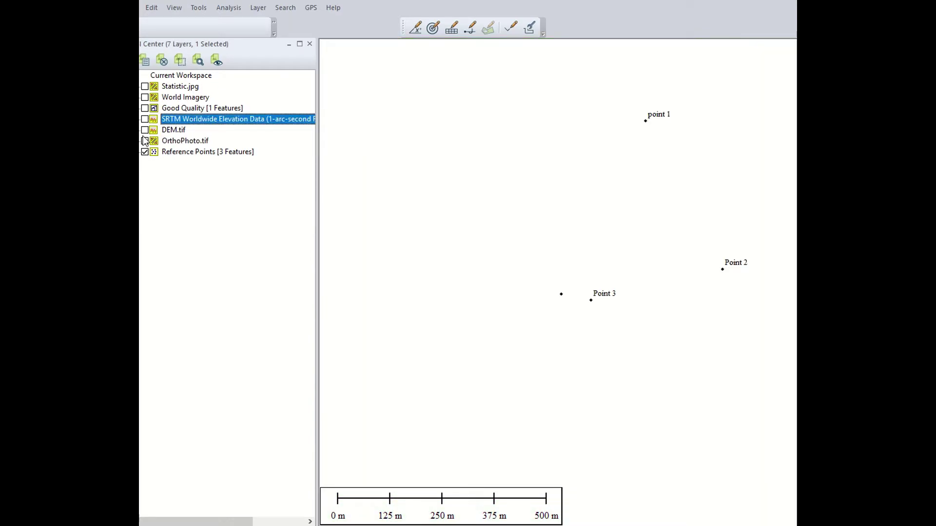
{"action": "left_click", "coordinate": [145, 131]}
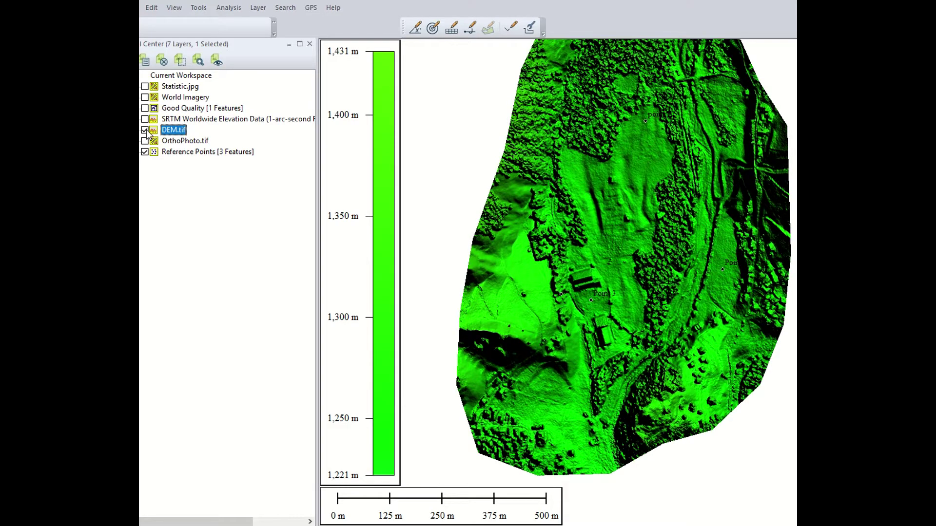
{"action": "left_click", "coordinate": [176, 152]}
{"action": "key", "text": "Delete"}
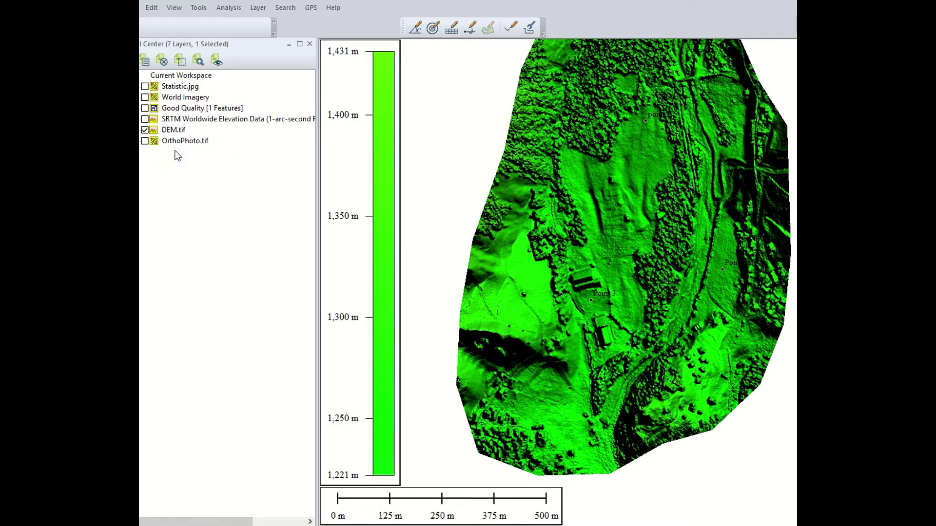
- Select all three reference points and apply terrain elevations to them
{"action": "right_click", "coordinate": [176, 151]}
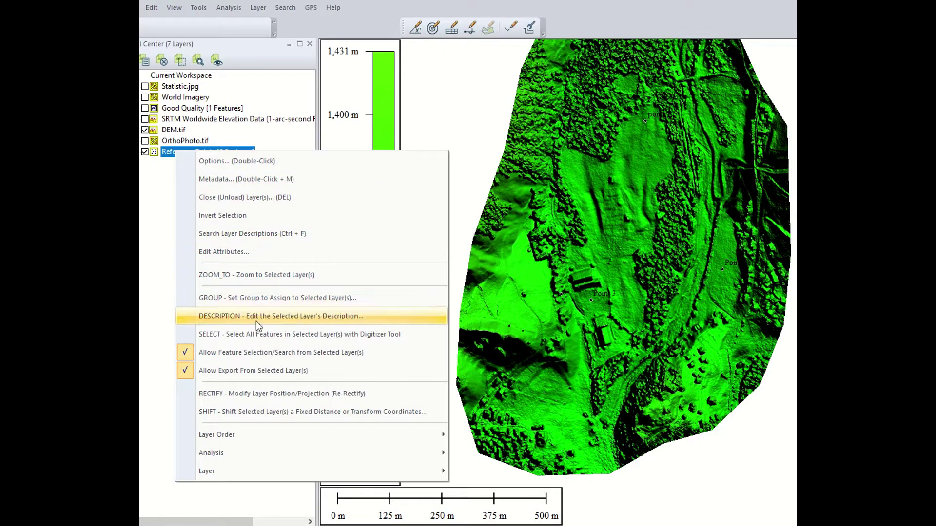
{"action": "left_click", "coordinate": [261, 334]}
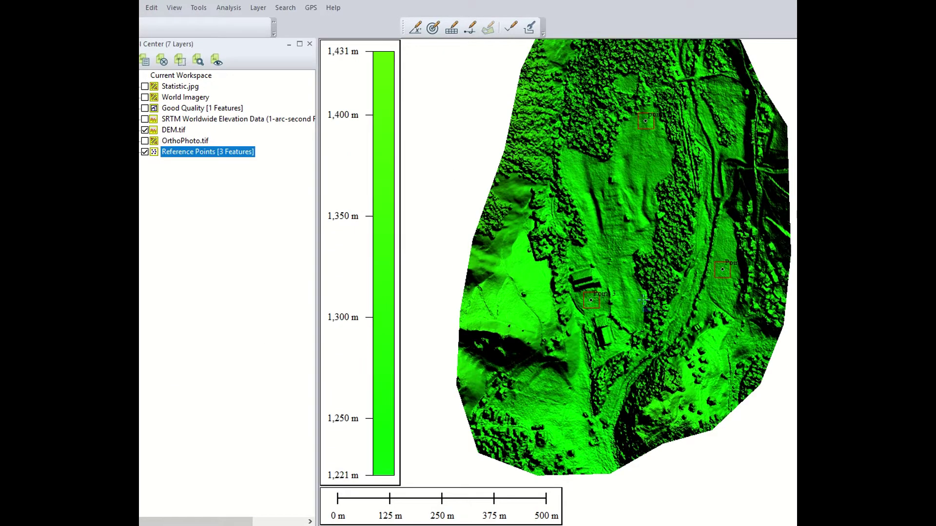
{"action": "right_click", "coordinate": [593, 299]}
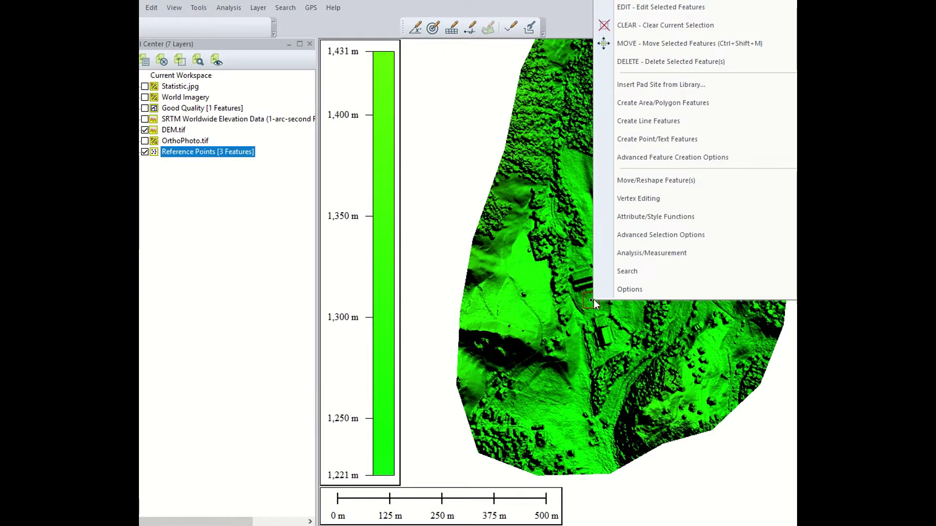
{"action": "mouse_move", "coordinate": [618, 253]}
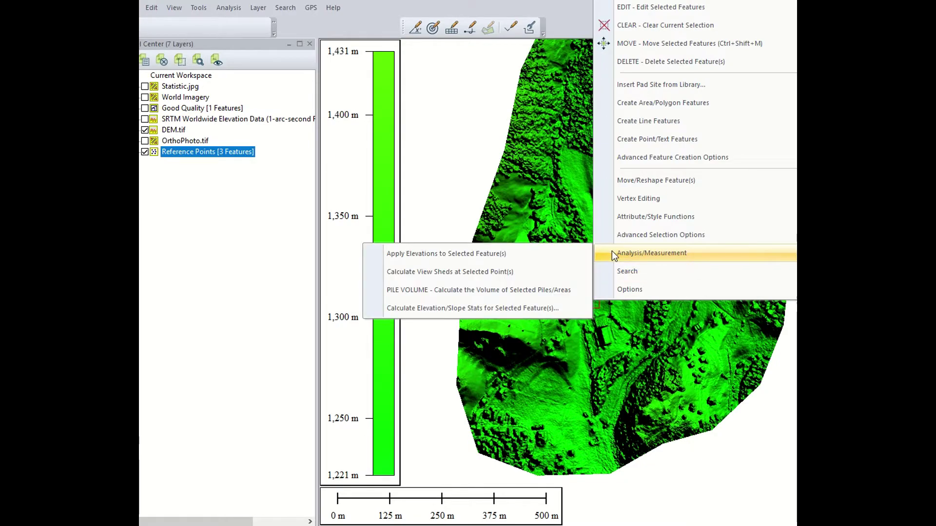
{"action": "left_click", "coordinate": [552, 255]}
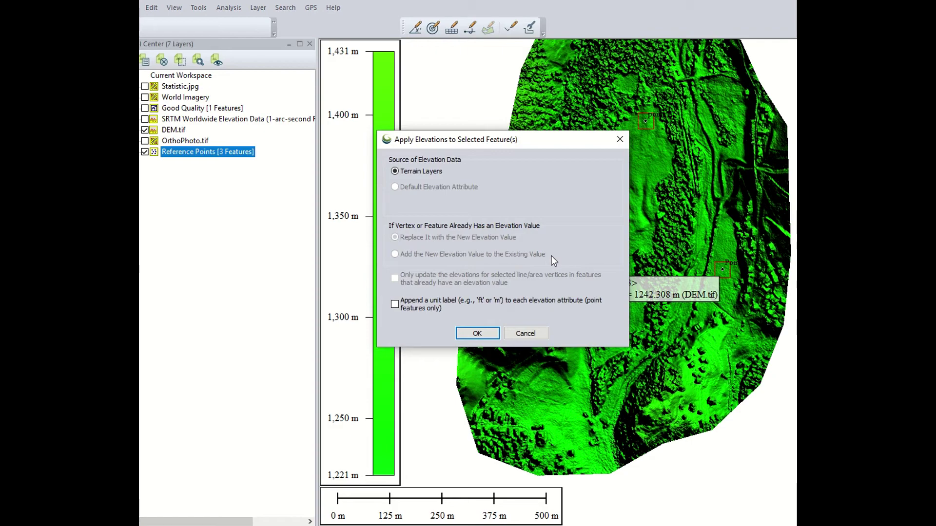
{"action": "left_click", "coordinate": [476, 332]}
- Dismiss the update message and enter Point 1's DEM elevation 1259,14 in B2
{"action": "left_click", "coordinate": [595, 273]}
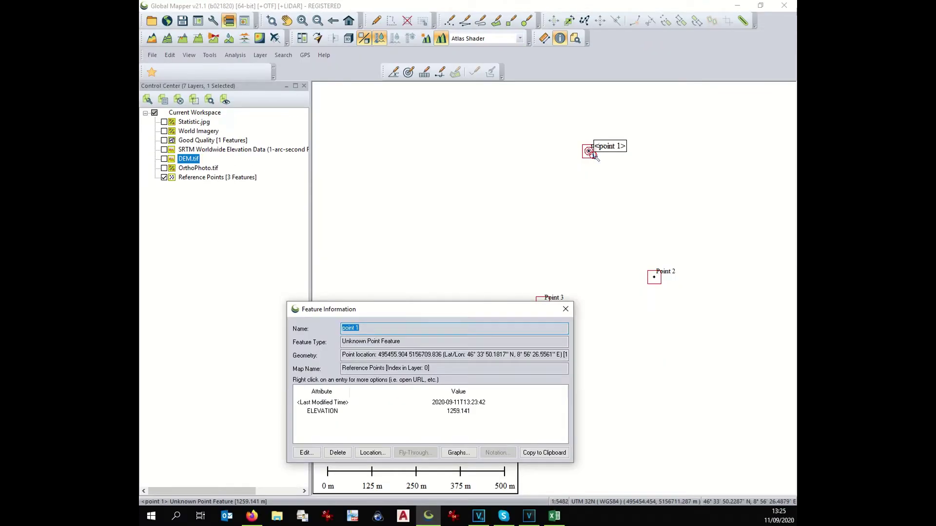
{"action": "key", "text": "alt+Tab"}
{"action": "type", "text": "12"}
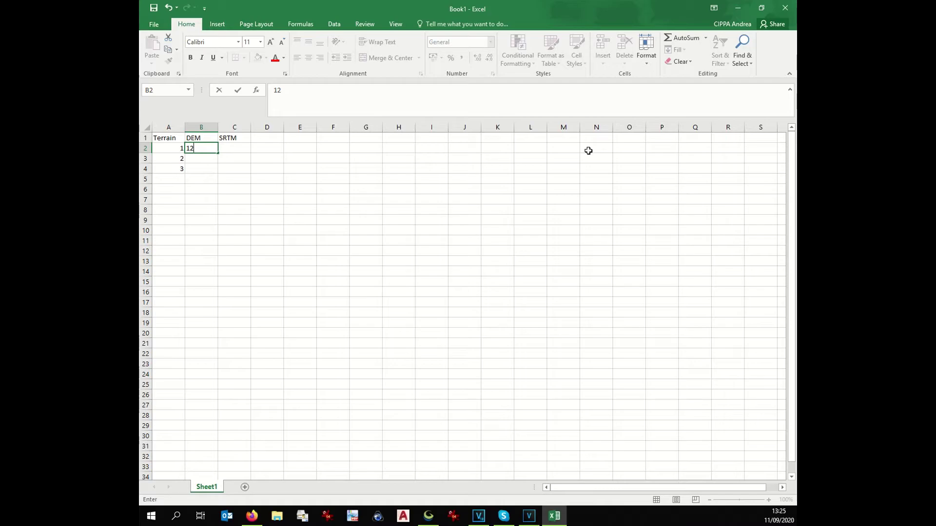
{"action": "type", "text": "59,14"}
{"action": "key", "text": "alt+Tab"}
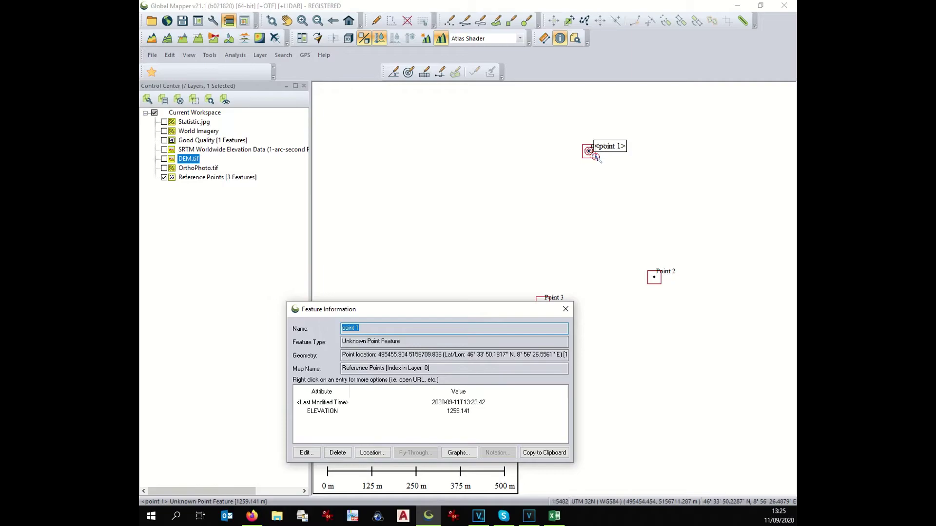
- Read Point 2's feature information and enter its DEM elevation 1246,62 in B3
{"action": "left_click", "coordinate": [654, 278]}
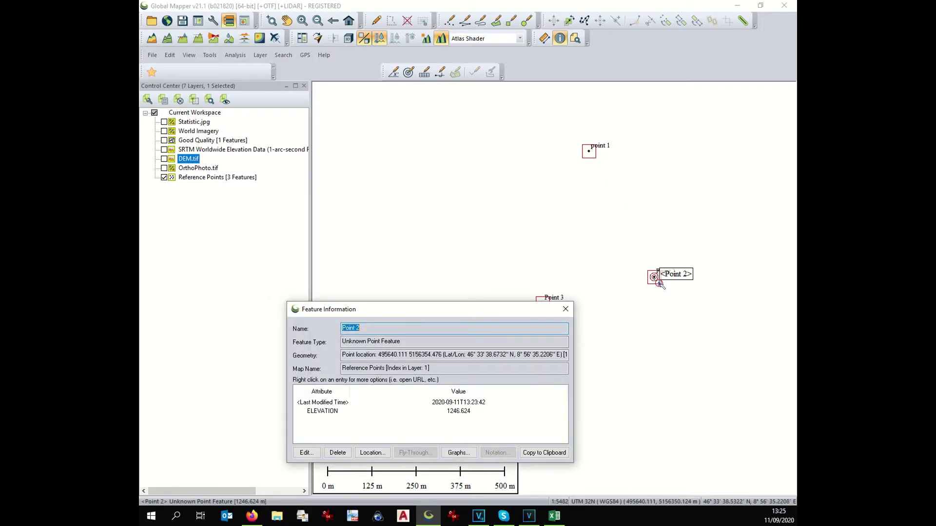
{"action": "key", "text": "alt+Tab"}
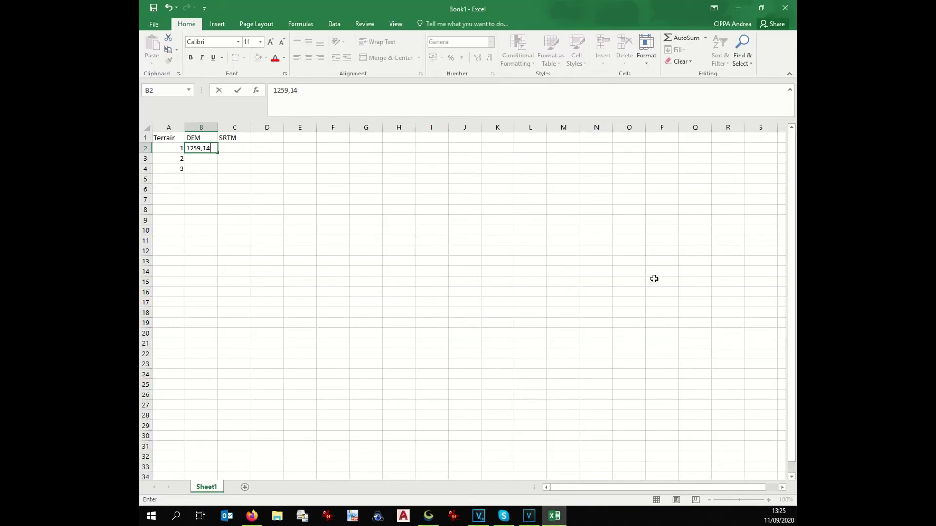
{"action": "left_click", "coordinate": [218, 158]}
{"action": "left_click", "coordinate": [202, 156]}
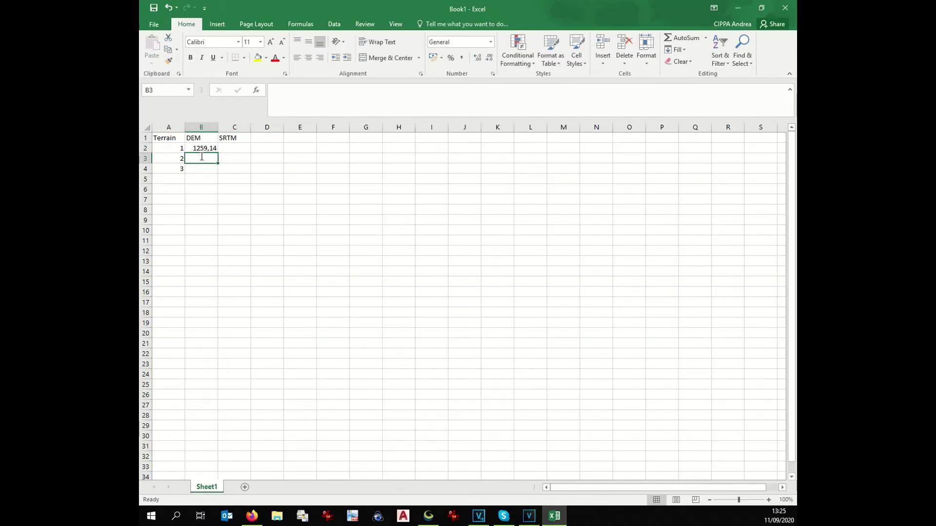
{"action": "type", "text": "1246,62"}
{"action": "key", "text": "alt+Tab"}
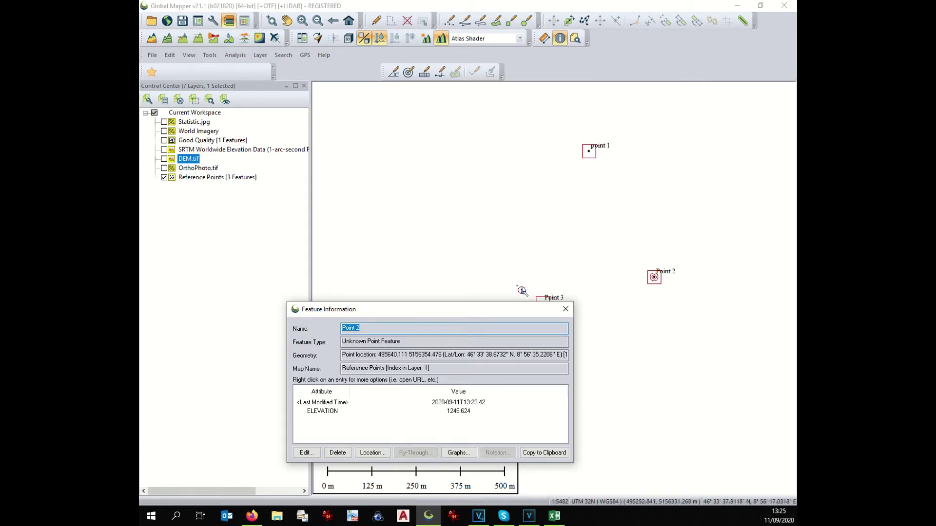
- Read Point 3's feature information and enter its DEM elevation 1242,3 in B4
{"action": "left_click_drag", "start_coordinate": [531, 308], "coordinate": [504, 327]}
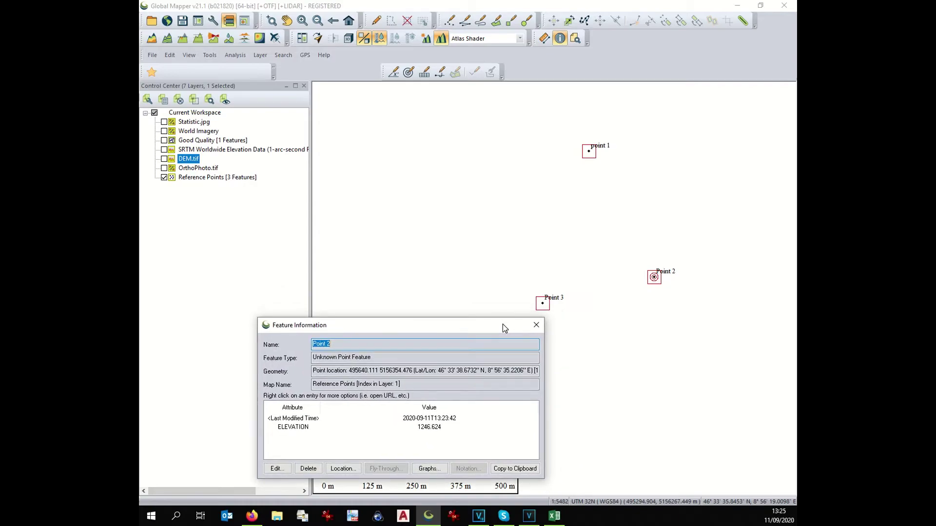
{"action": "left_click", "coordinate": [548, 309]}
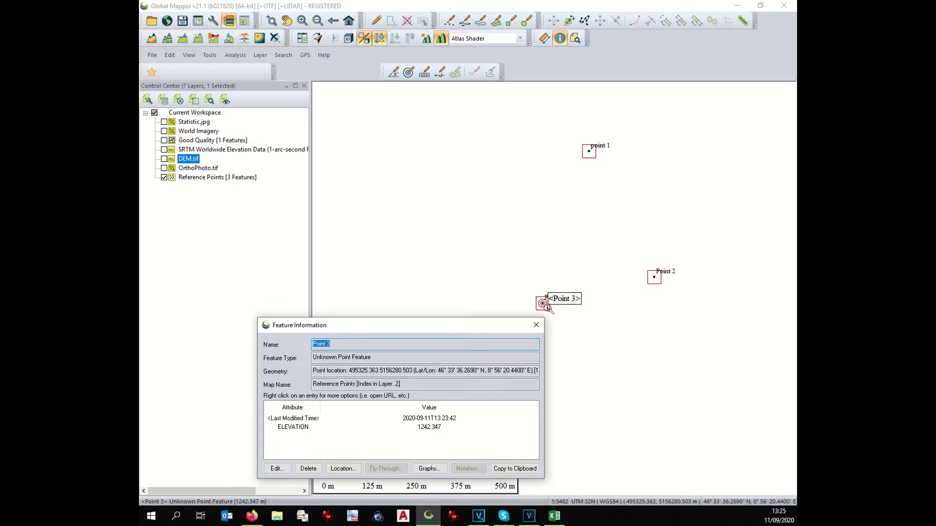
{"action": "key", "text": "alt+Tab"}
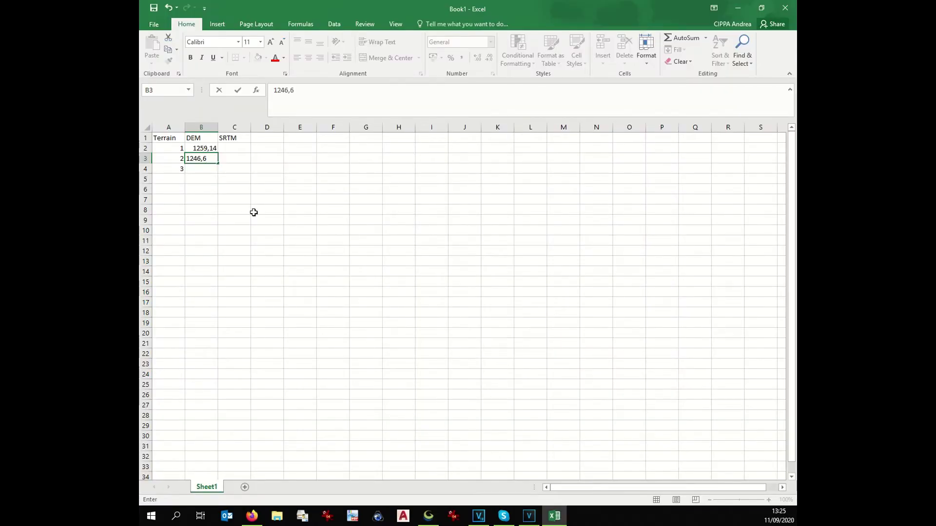
{"action": "left_click", "coordinate": [191, 166]}
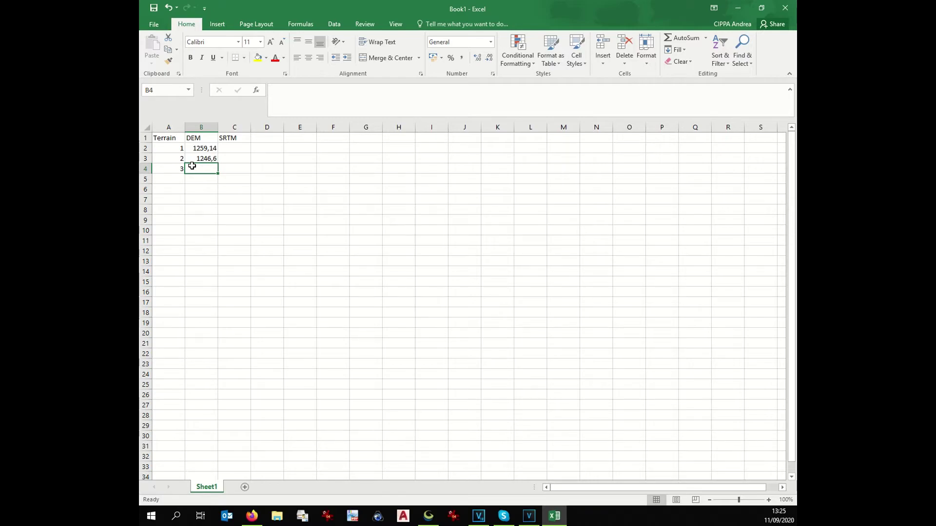
{"action": "type", "text": "1242,3"}
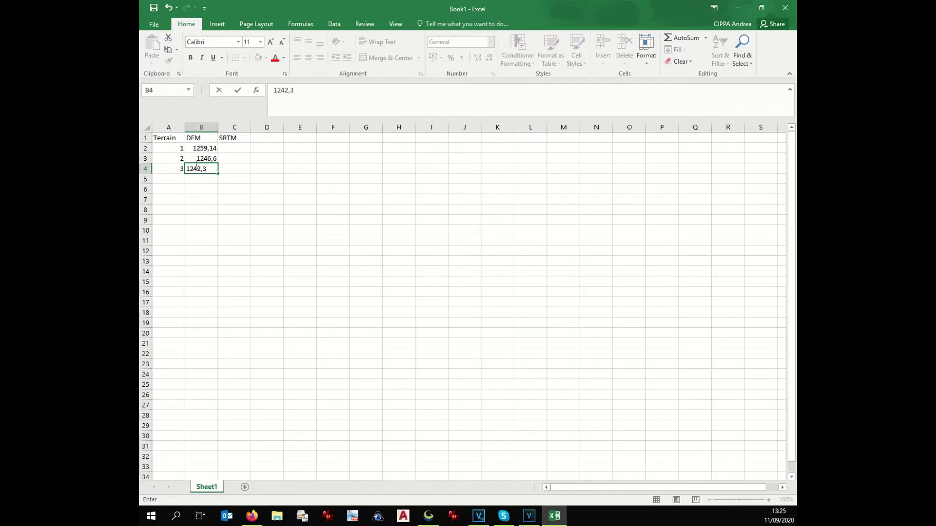
{"action": "left_click", "coordinate": [243, 149]}
{"action": "key", "text": "alt+Tab"}
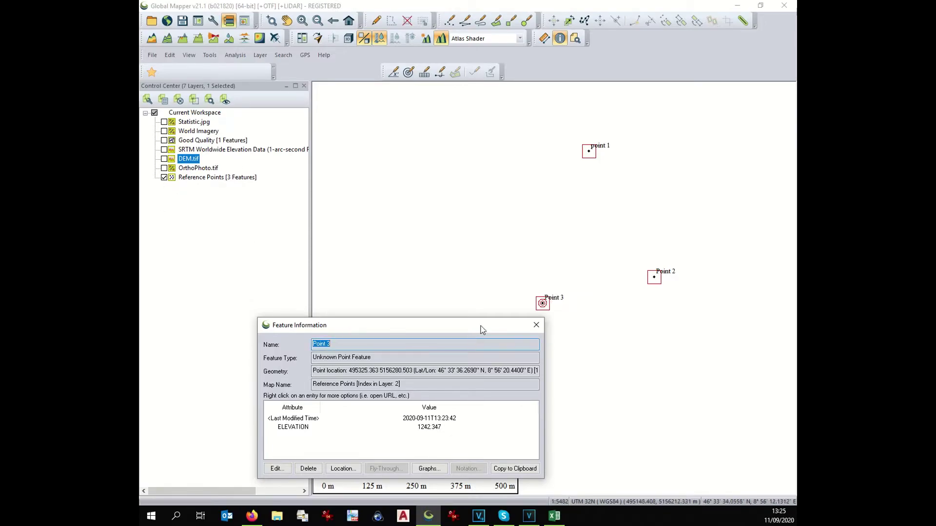
- Show SRTM, apply terrain elevations to the three reference points, then hide SRTM again
{"action": "left_click", "coordinate": [536, 326]}
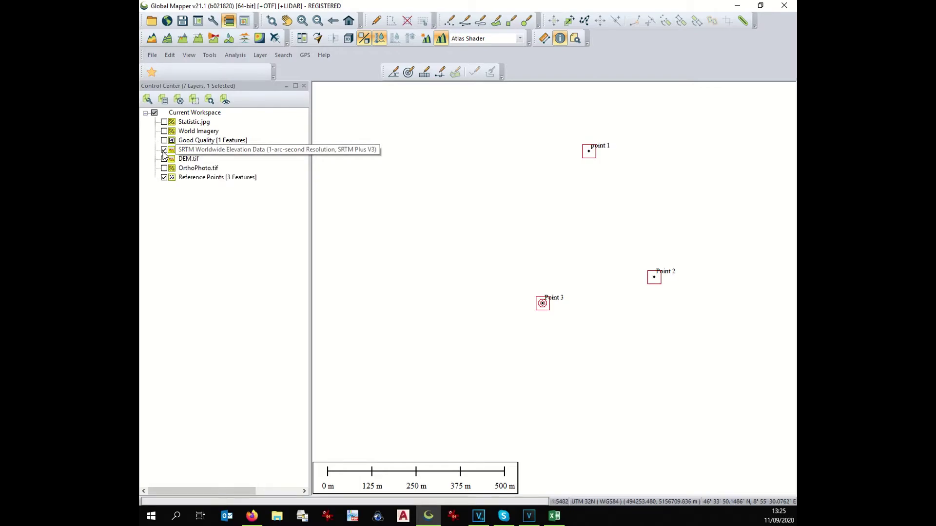
{"action": "left_click", "coordinate": [164, 150]}
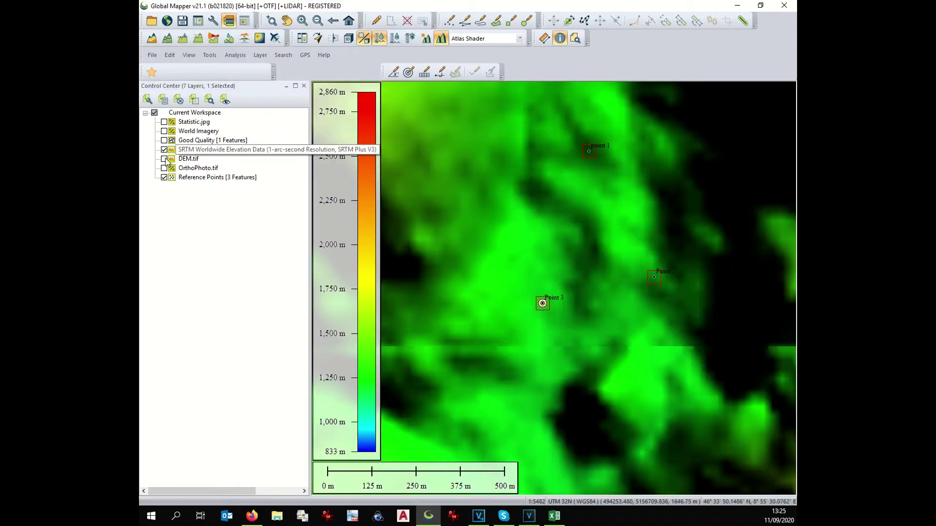
{"action": "right_click", "coordinate": [191, 179]}
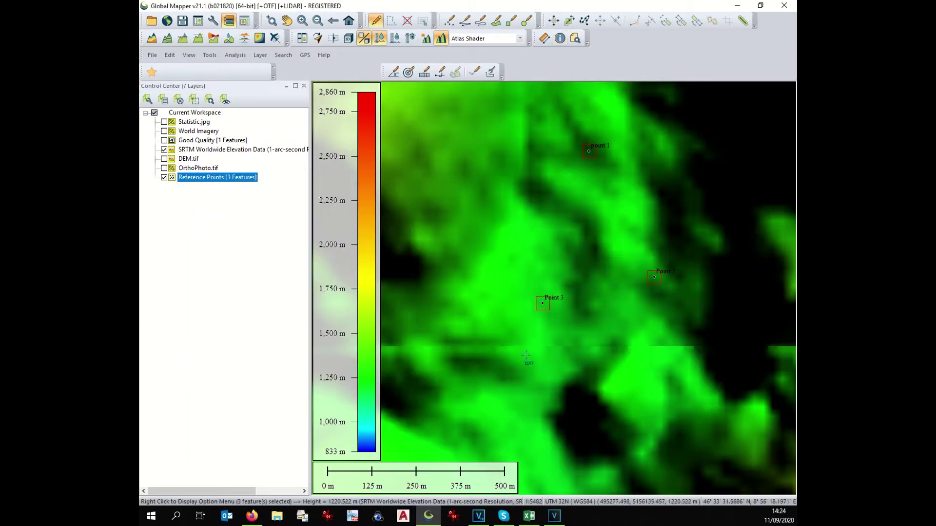
{"action": "right_click", "coordinate": [542, 303]}
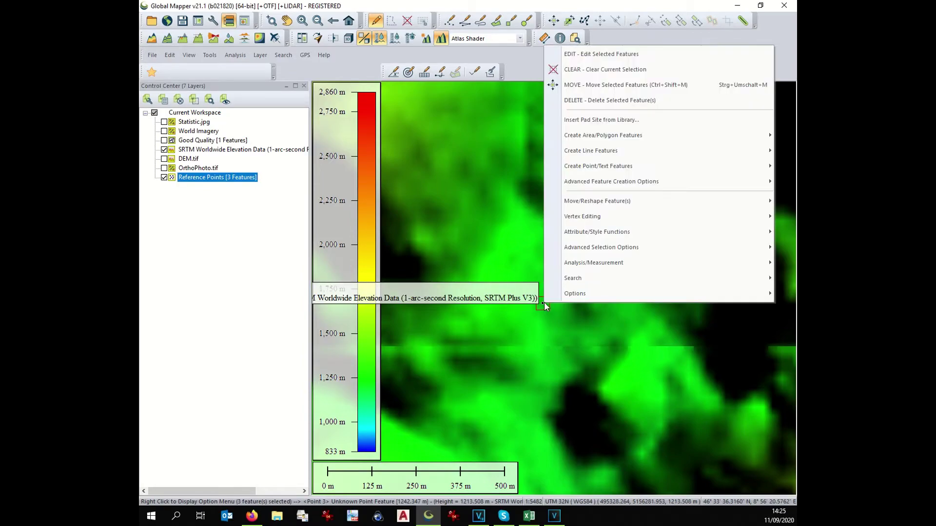
{"action": "mouse_move", "coordinate": [568, 263]}
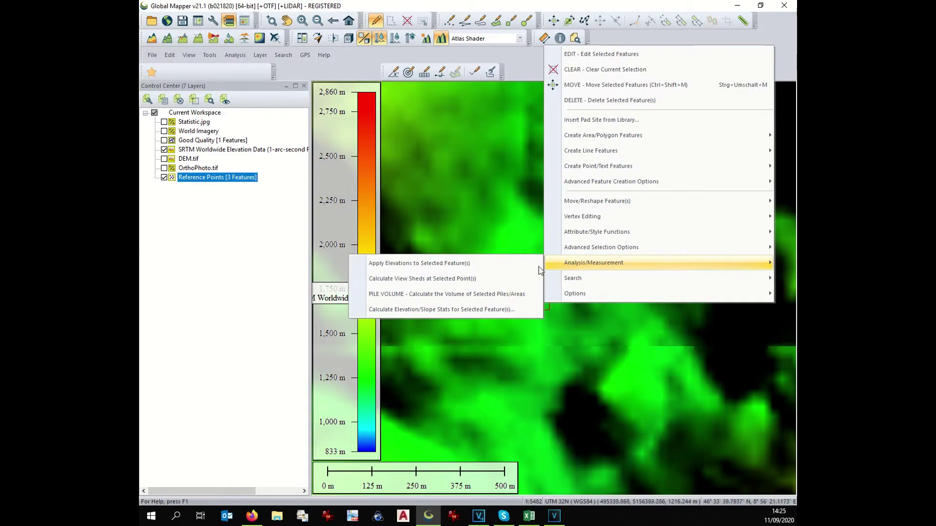
{"action": "left_click", "coordinate": [513, 268]}
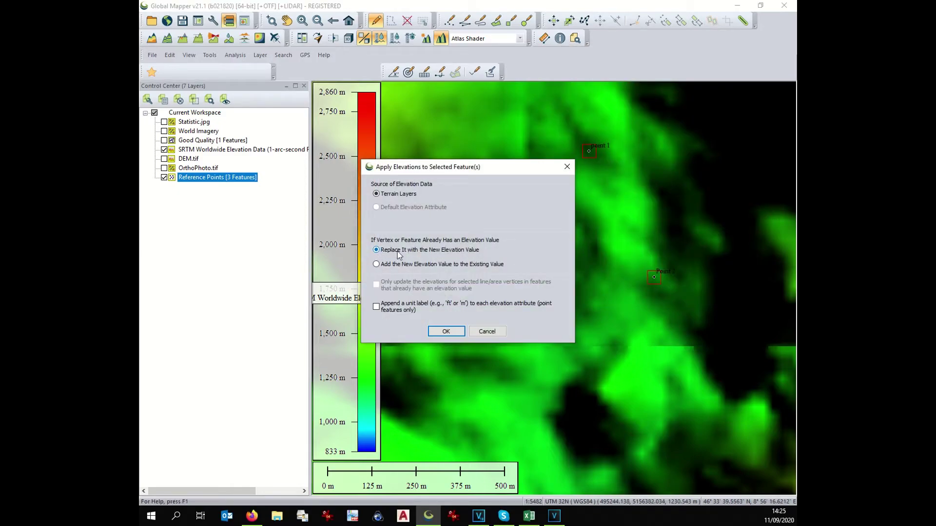
{"action": "left_click", "coordinate": [446, 332]}
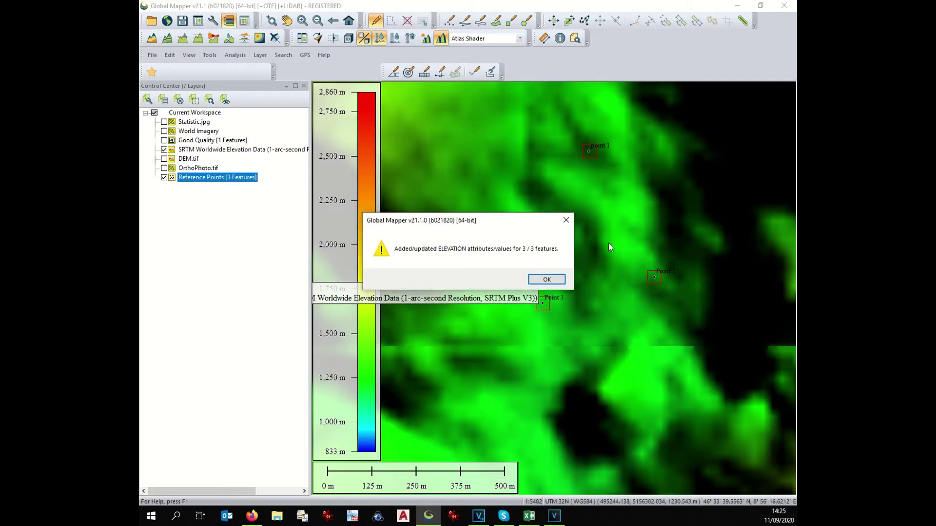
{"action": "left_click", "coordinate": [558, 279]}
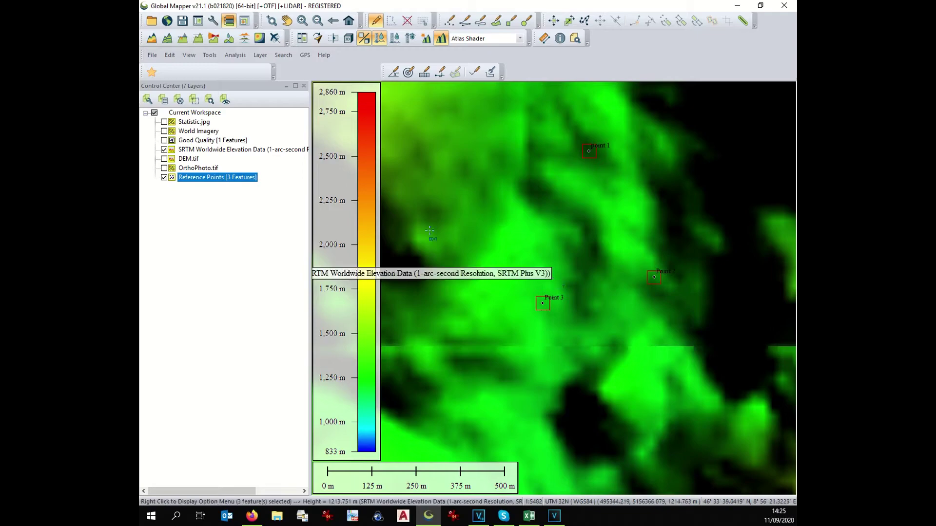
{"action": "left_click", "coordinate": [164, 150]}
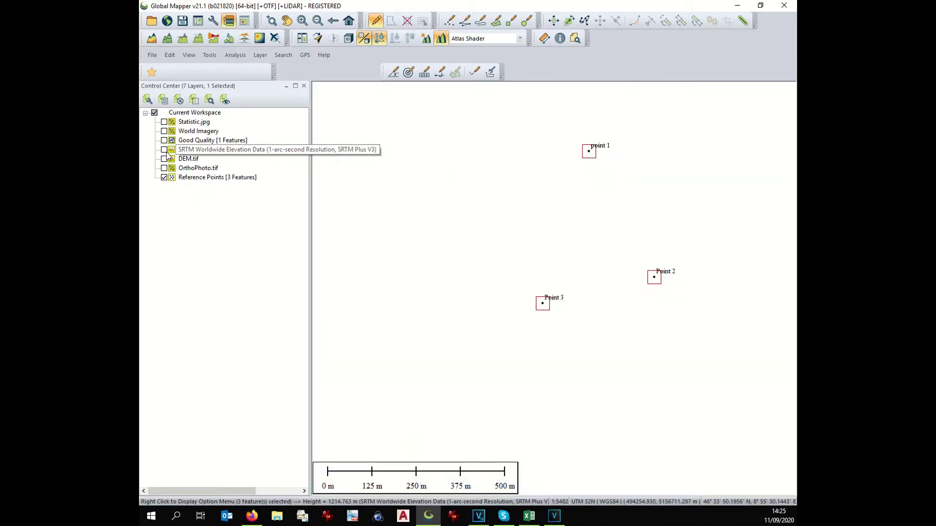
- Query point 1's attributes and enter its SRTM elevation 1234,98 in C2
{"action": "left_click", "coordinate": [562, 40]}
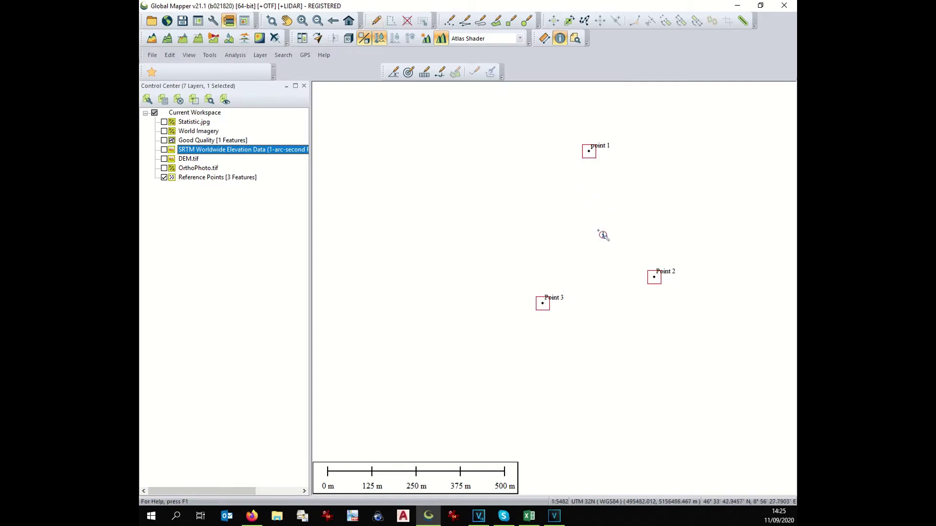
{"action": "left_click", "coordinate": [592, 152]}
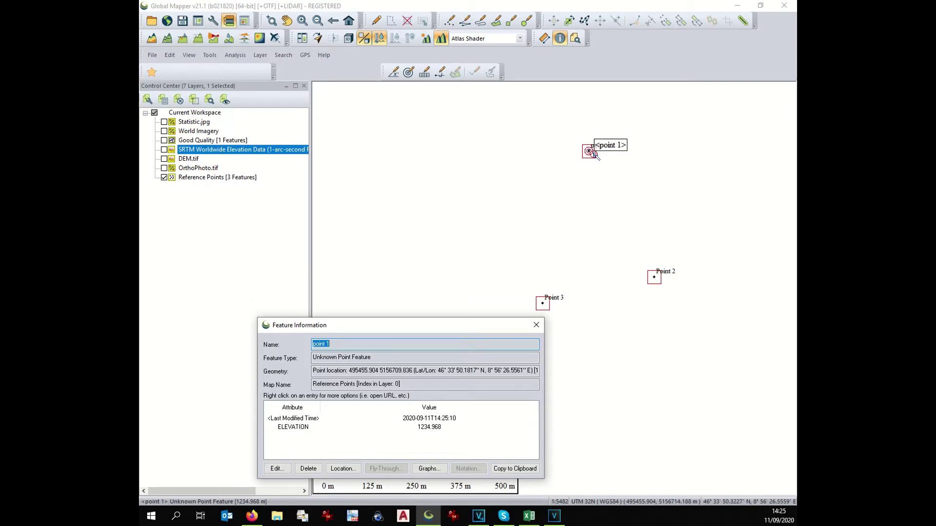
{"action": "key", "text": "alt+Tab"}
{"action": "left_click", "coordinate": [225, 150]}
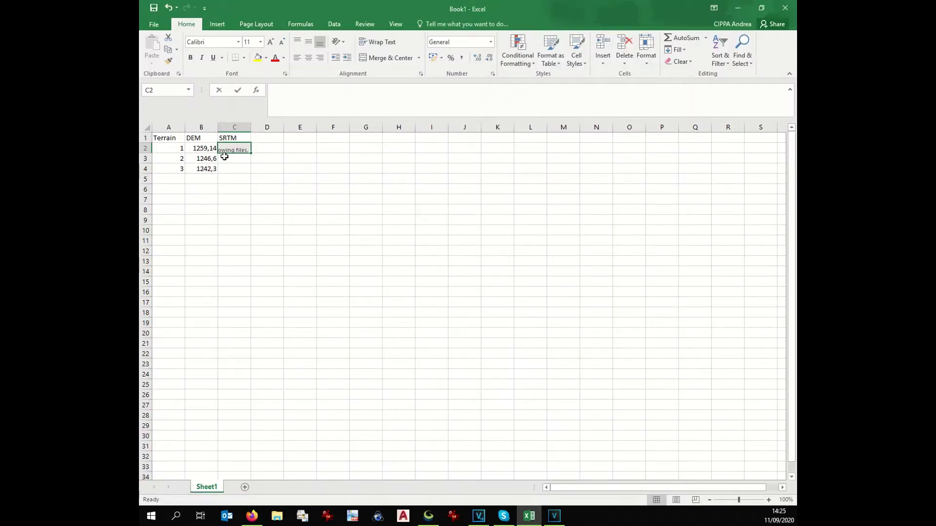
{"action": "type", "text": "1234,98"}
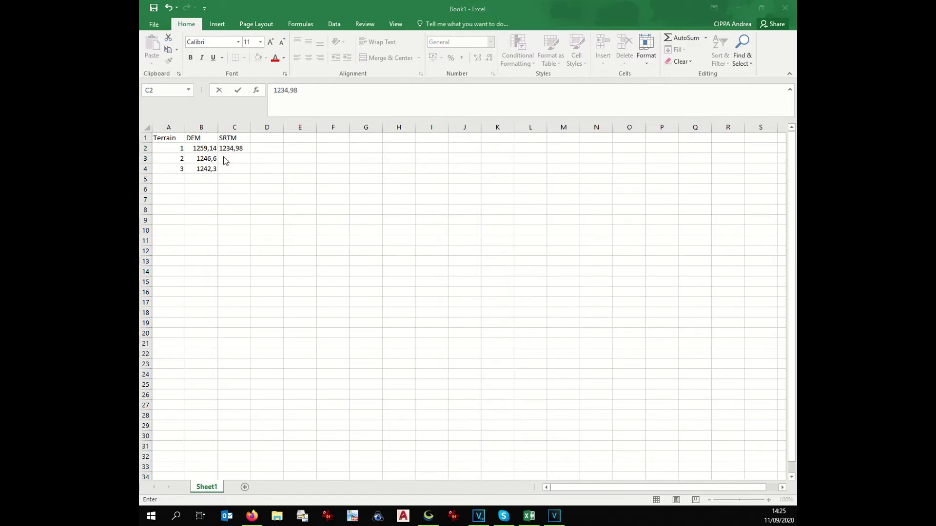
{"action": "left_click", "coordinate": [429, 519]}
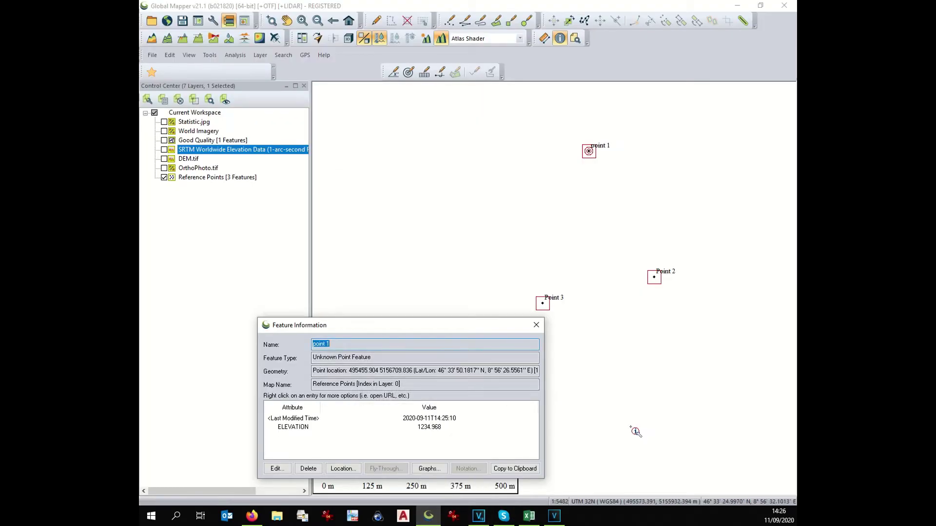
{"action": "key", "text": "alt+Tab"}
- Query Points 2 and 3, entering Point 2's SRTM elevation 1221,11 in C3
{"action": "key", "text": "alt+Tab"}
{"action": "key", "text": "Escape"}
{"action": "left_click", "coordinate": [657, 281]}
{"action": "key", "text": "alt+Tab"}
{"action": "left_click", "coordinate": [434, 263]}
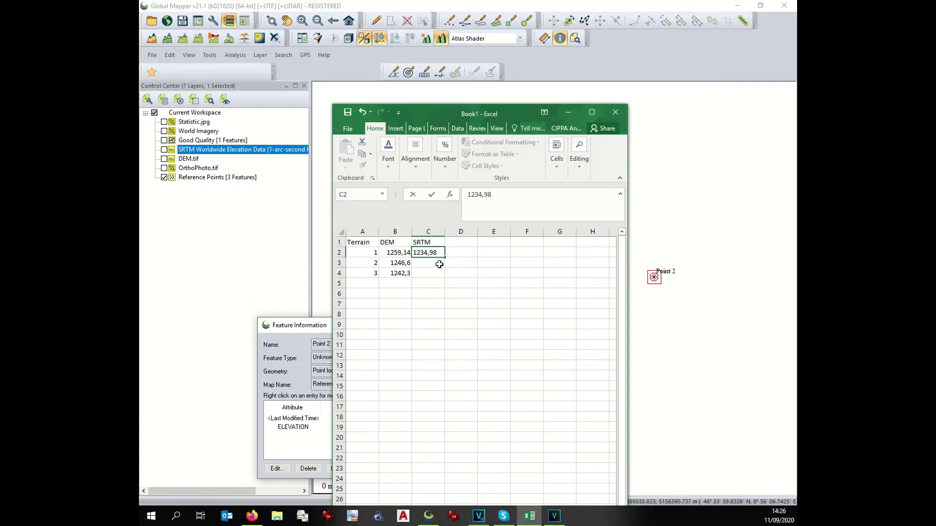
{"action": "type", "text": "1221,11"}
{"action": "key", "text": "alt+Tab"}
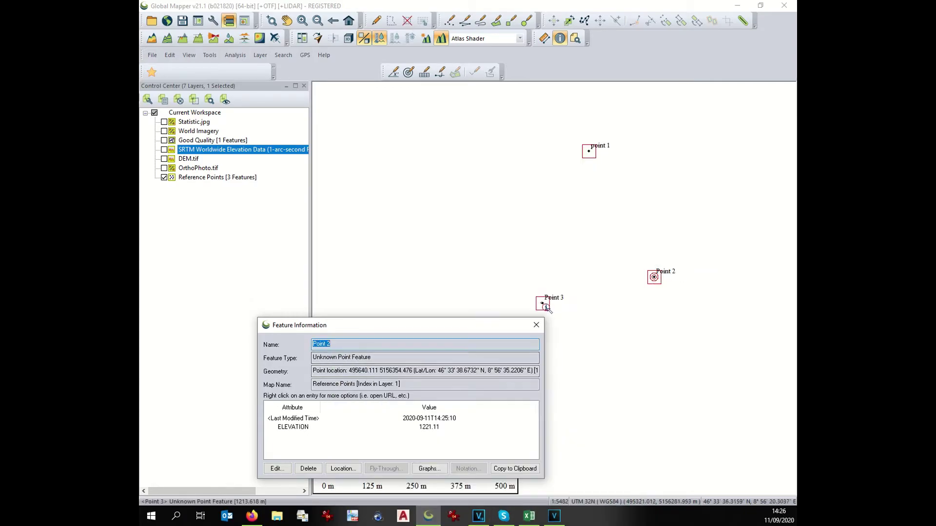
{"action": "left_click", "coordinate": [550, 309]}
{"action": "key", "text": "alt+Tab"}
{"action": "type", "text": "11"}
{"action": "left_click", "coordinate": [428, 273]}
- Enter 1213,62 for Point 3, then add a DIF column with =B2-C2 filled down to D4
{"action": "type", "text": "1213,62"}
{"action": "left_click", "coordinate": [461, 242]}
{"action": "type", "text": "DIF"}
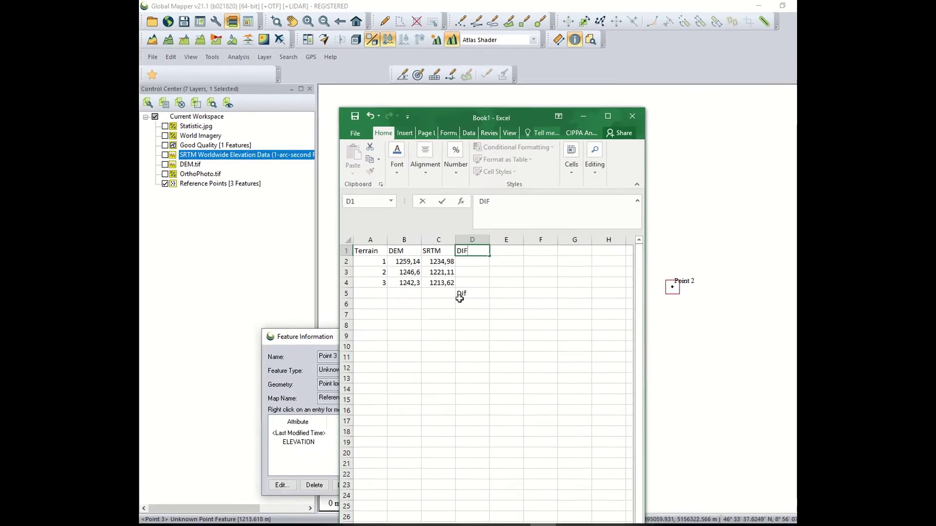
{"action": "key", "text": "Return"}
{"action": "type", "text": "="}
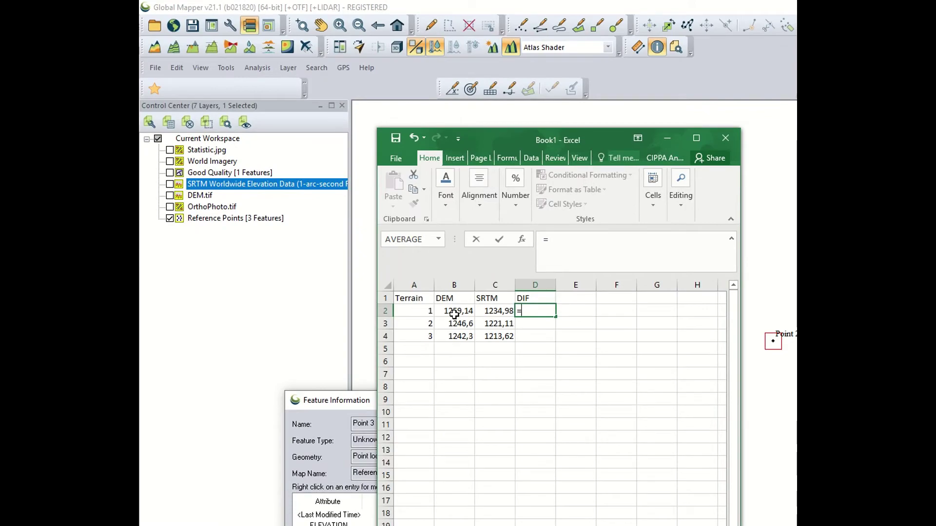
{"action": "left_click", "coordinate": [453, 311]}
{"action": "type", "text": "-"}
{"action": "left_click", "coordinate": [494, 311]}
{"action": "key", "text": "Return"}
{"action": "left_click", "coordinate": [538, 310]}
{"action": "left_click_drag", "start_coordinate": [555, 317], "coordinate": [550, 341]}
- Label C7 'AVERAGE' and compute =Average(D2:D4) in D7, giving 26,11
{"action": "left_click", "coordinate": [493, 375]}
{"action": "type", "text": "AVERAGE"}
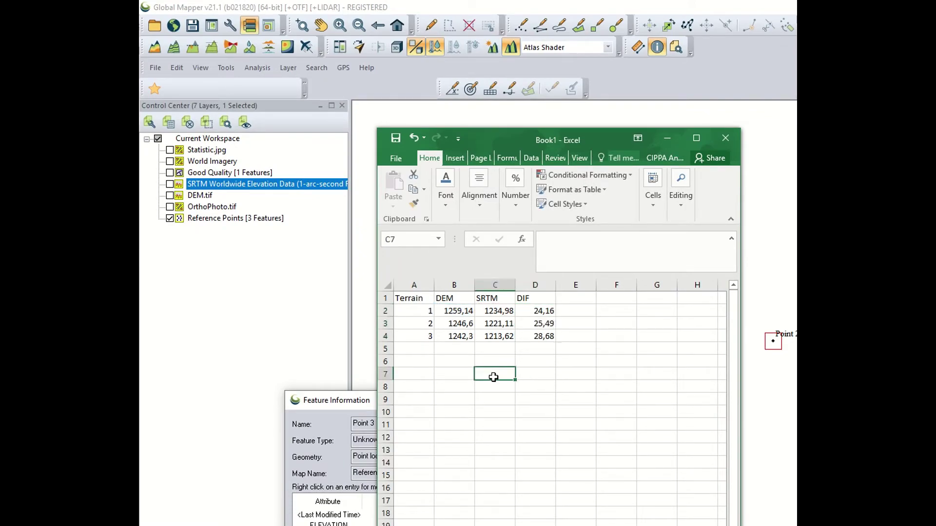
{"action": "key", "text": "Tab"}
{"action": "type", "text": "=Average("}
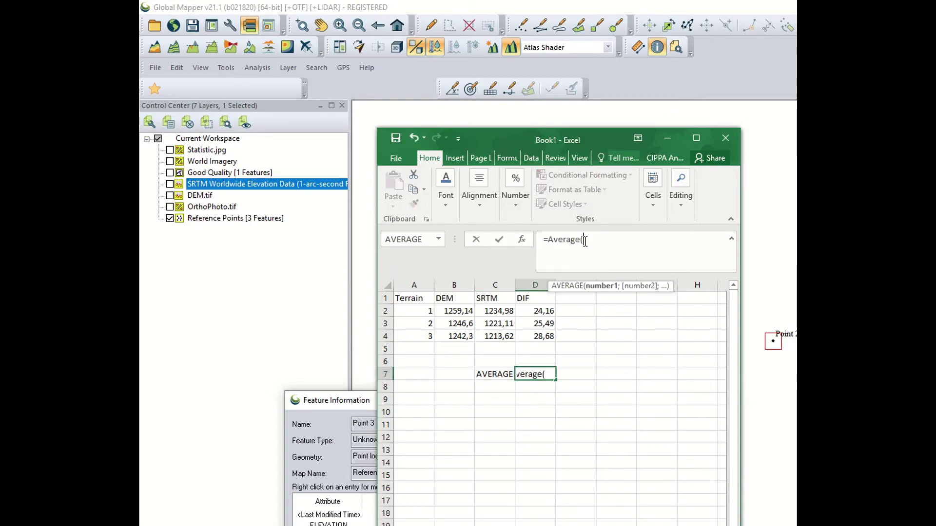
{"action": "left_click_drag", "start_coordinate": [536, 311], "coordinate": [536, 336]}
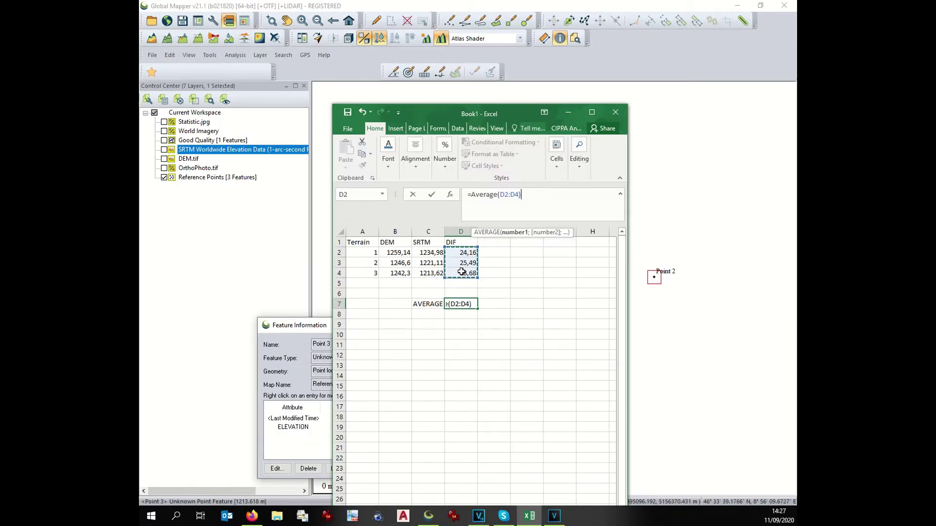
{"action": "key", "text": "Return"}
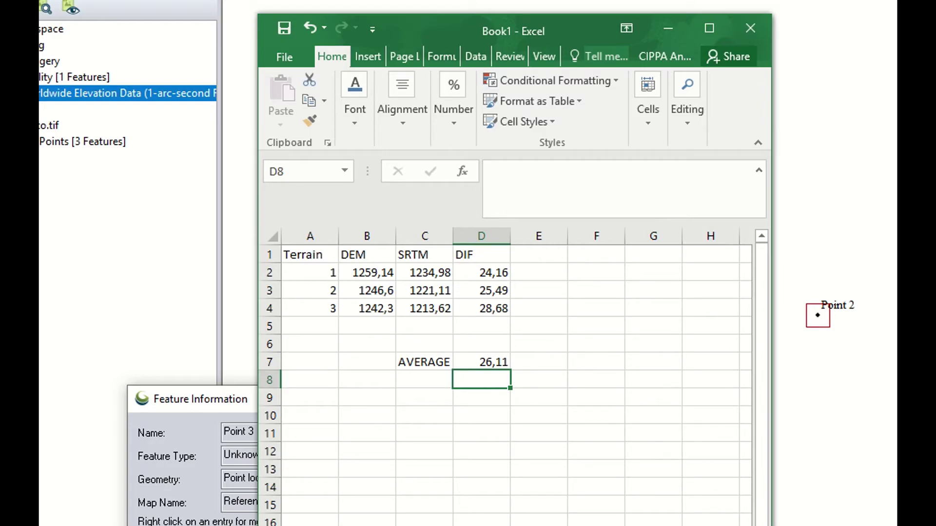
{"action": "key", "text": "alt+Tab"}
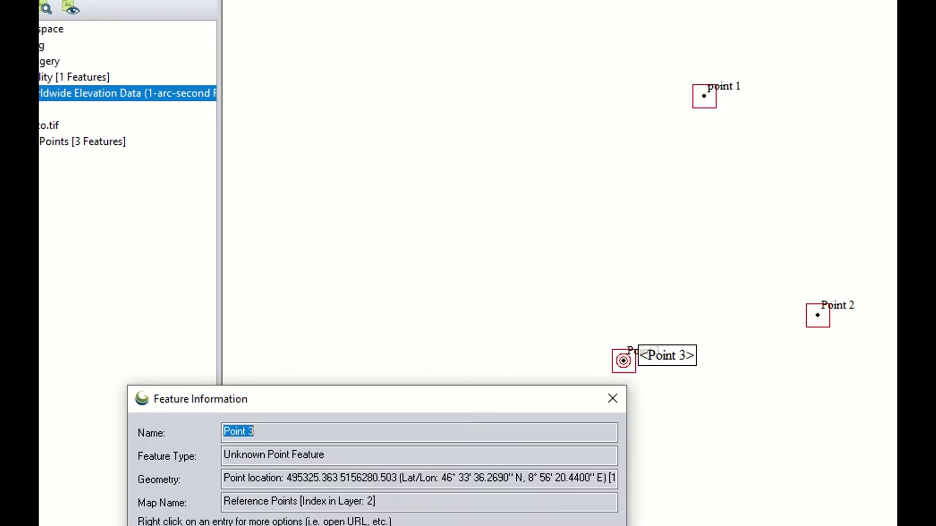
{"action": "left_click", "coordinate": [606, 398]}
- Turn on DEM.tif and apply a -26.11 m elevation offset in Alter Elevation Values
{"action": "left_click", "coordinate": [167, 176]}
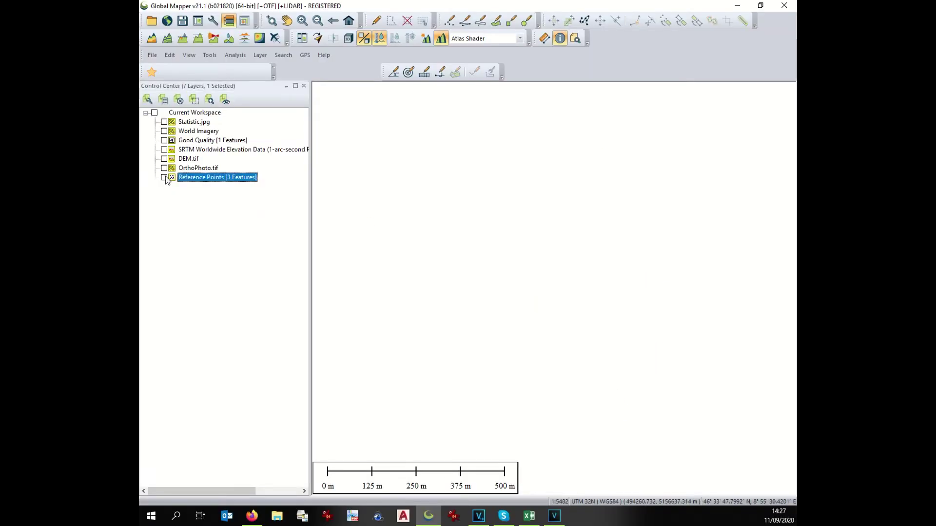
{"action": "left_click", "coordinate": [164, 159]}
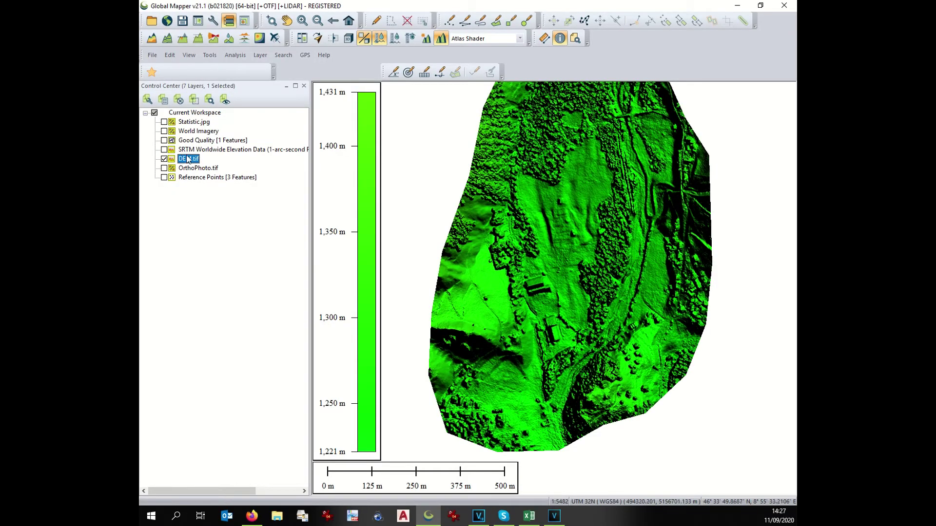
{"action": "right_click", "coordinate": [188, 160]}
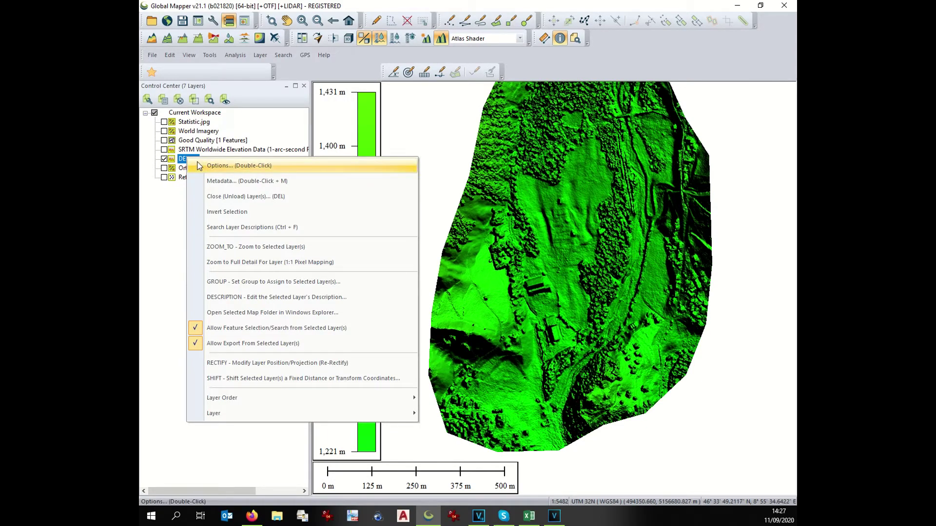
{"action": "left_click", "coordinate": [199, 166]}
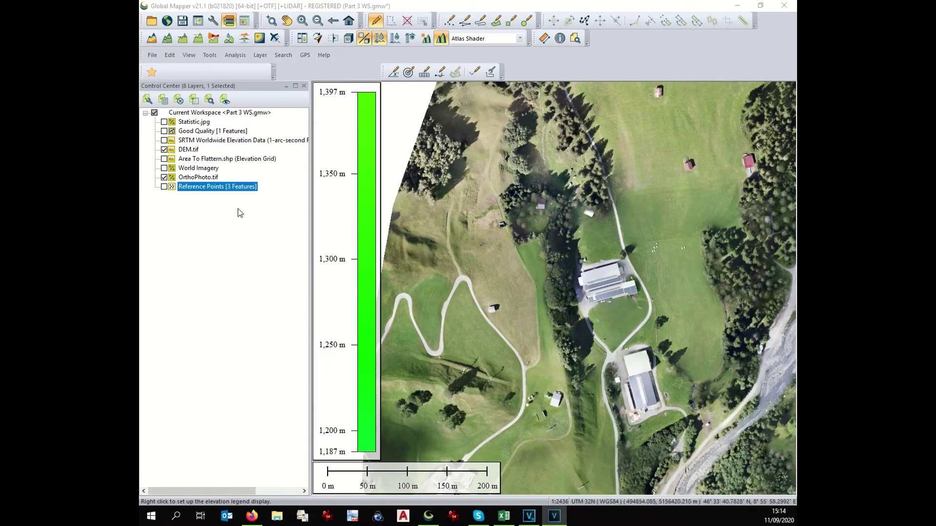
{"action": "left_click", "coordinate": [190, 152]}
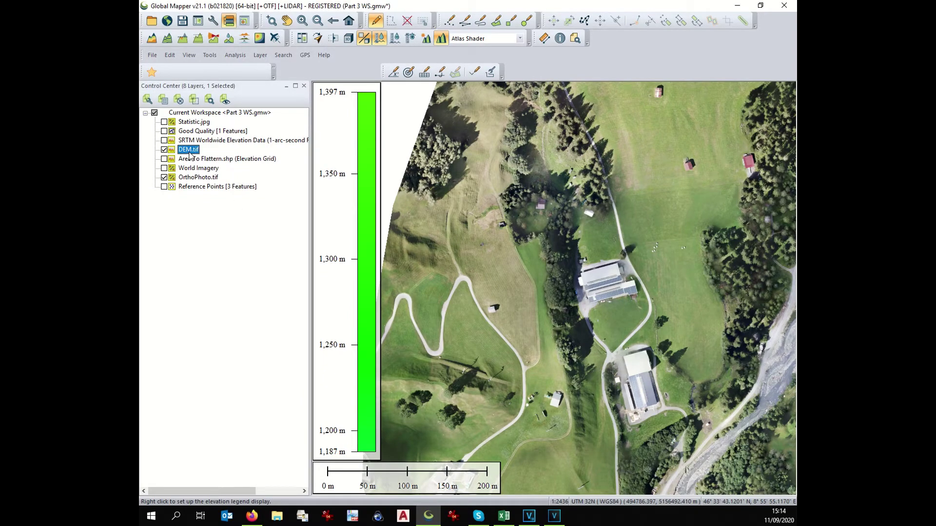
{"action": "right_click", "coordinate": [190, 152]}
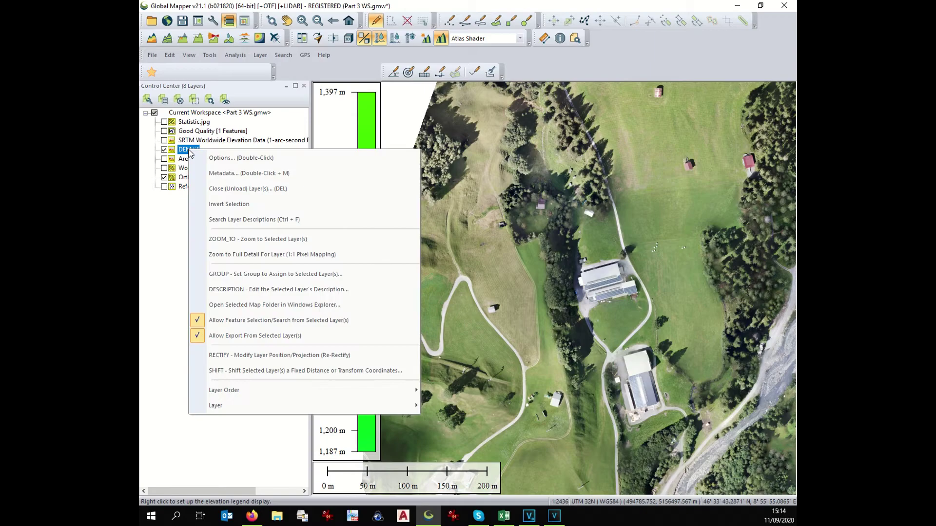
{"action": "left_click", "coordinate": [201, 159]}
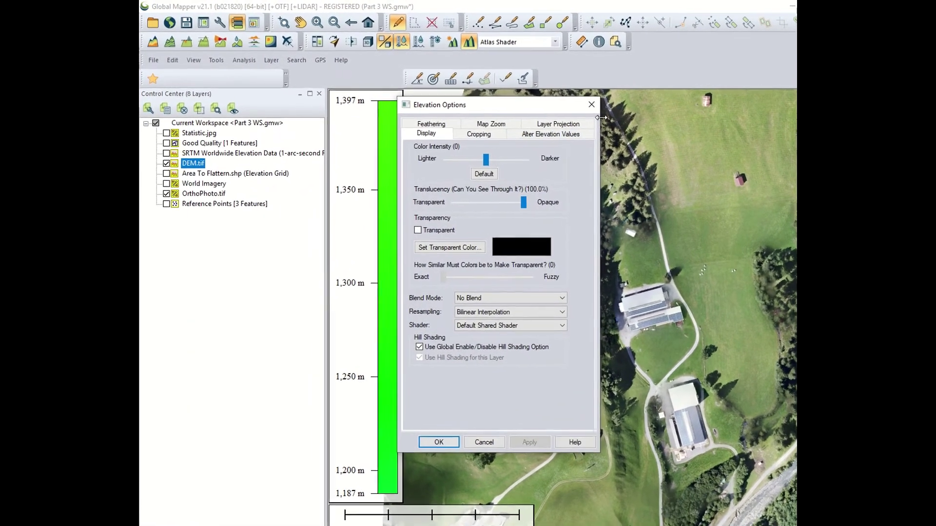
{"action": "left_click", "coordinate": [550, 134]}
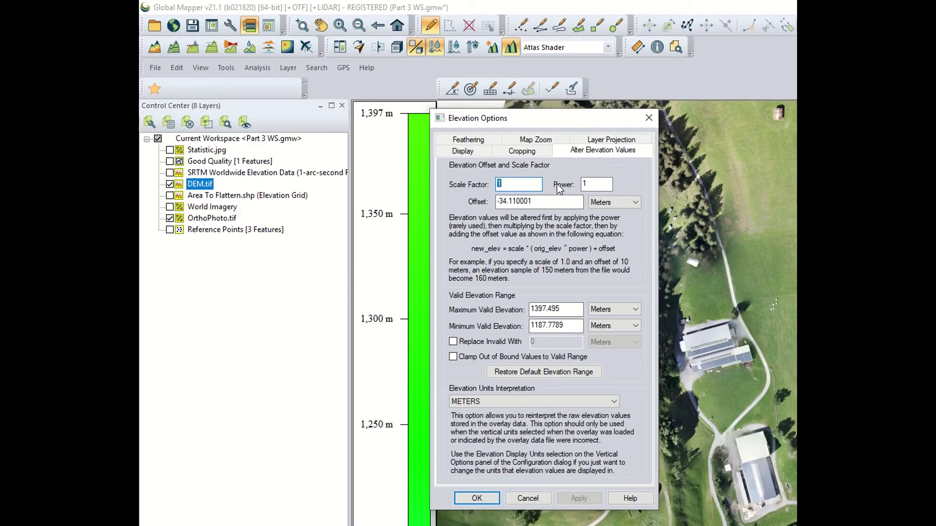
{"action": "key", "text": "Tab"}
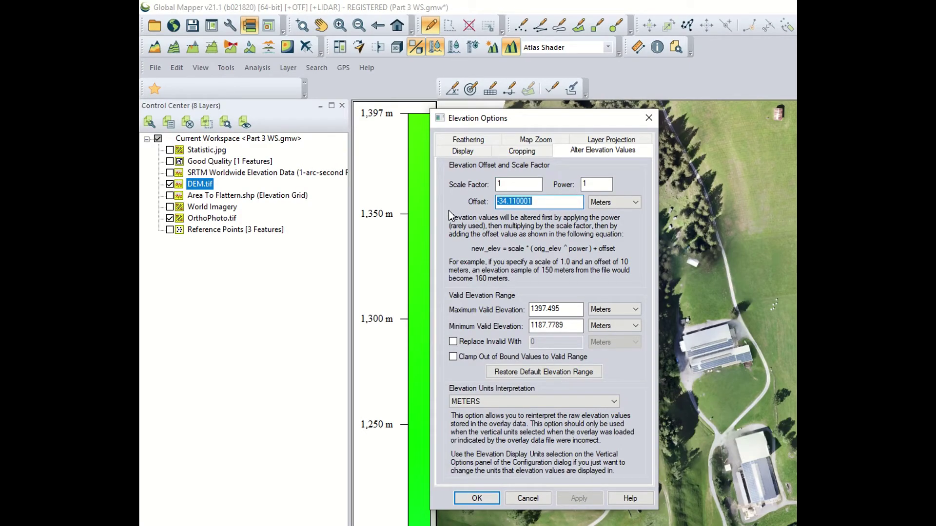
{"action": "type", "text": "-26.11"}
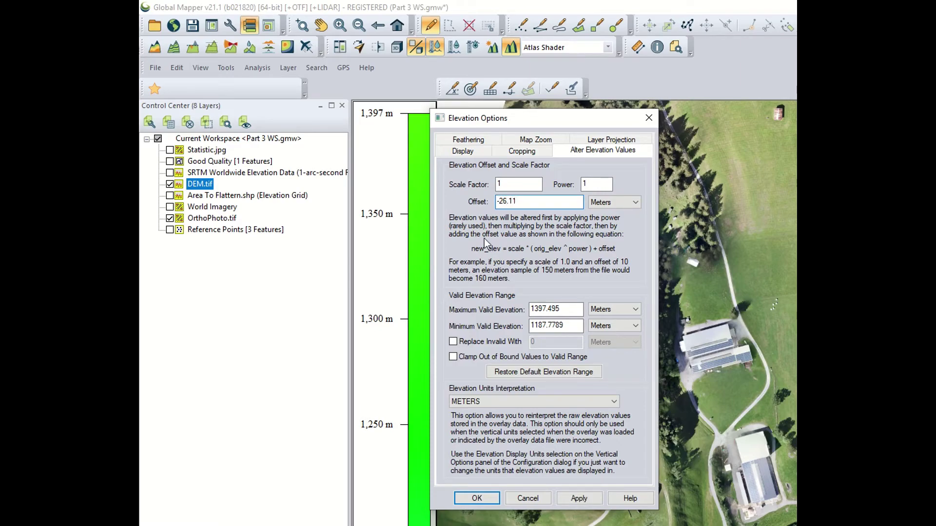
{"action": "left_click", "coordinate": [579, 498]}
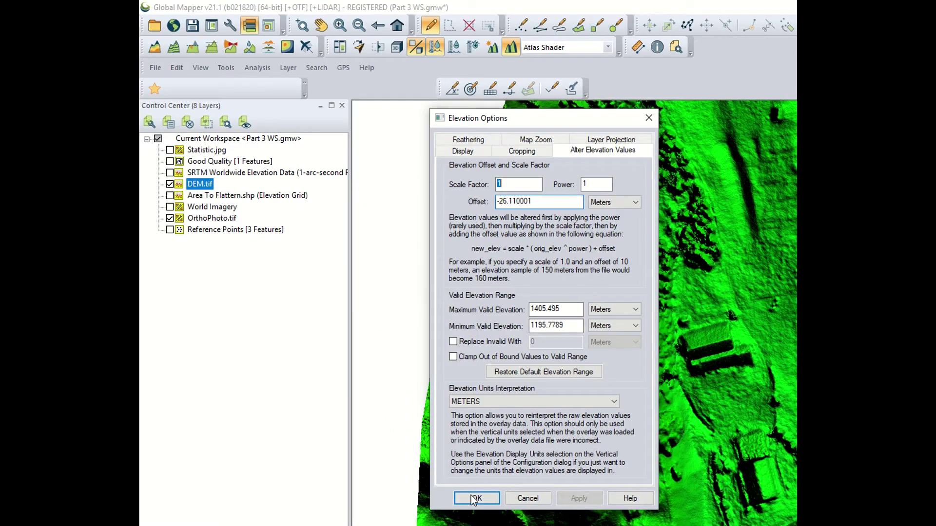
{"action": "left_click", "coordinate": [475, 498]}
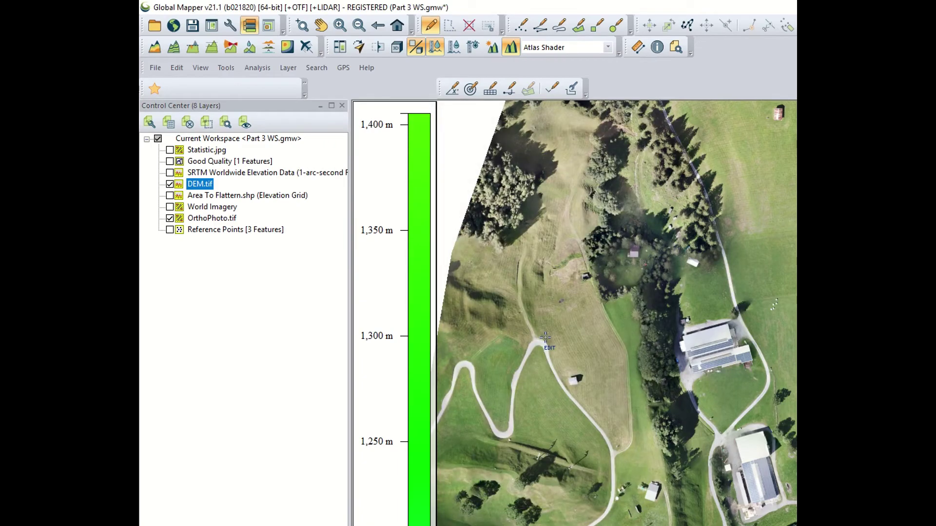
- Zoom out and turn on the SRTM elevation layer alongside the drone DEM
{"action": "scroll", "coordinate": [545, 336], "scroll_direction": "down", "scroll_amount": 1}
{"action": "scroll", "coordinate": [544, 337], "scroll_direction": "down", "scroll_amount": 1}
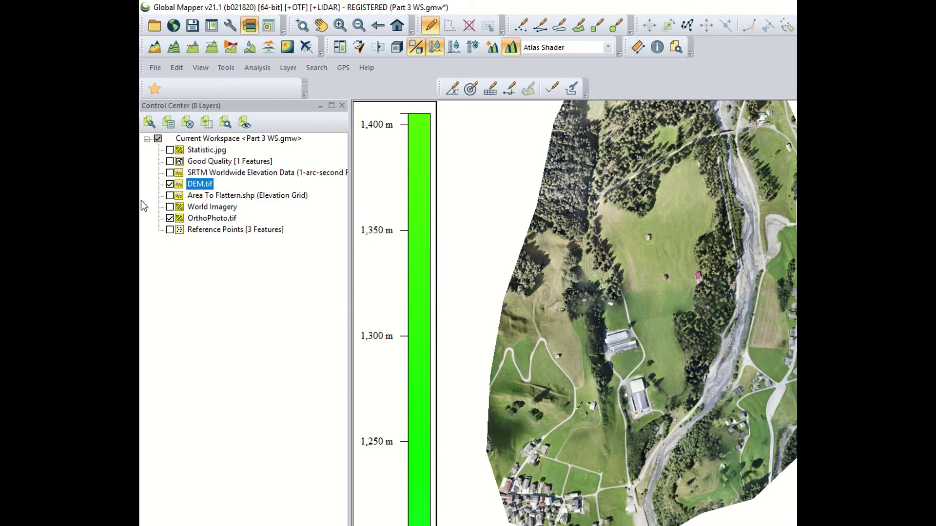
{"action": "left_click", "coordinate": [171, 183]}
{"action": "left_click", "coordinate": [170, 173]}
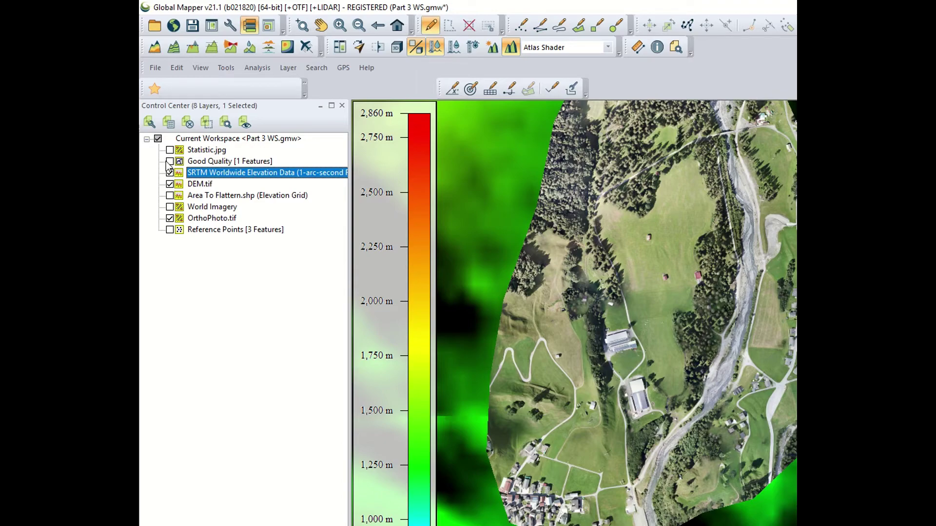
- Show the World Imagery basemap and profile a short path across the DEM edge
{"action": "left_click", "coordinate": [169, 207]}
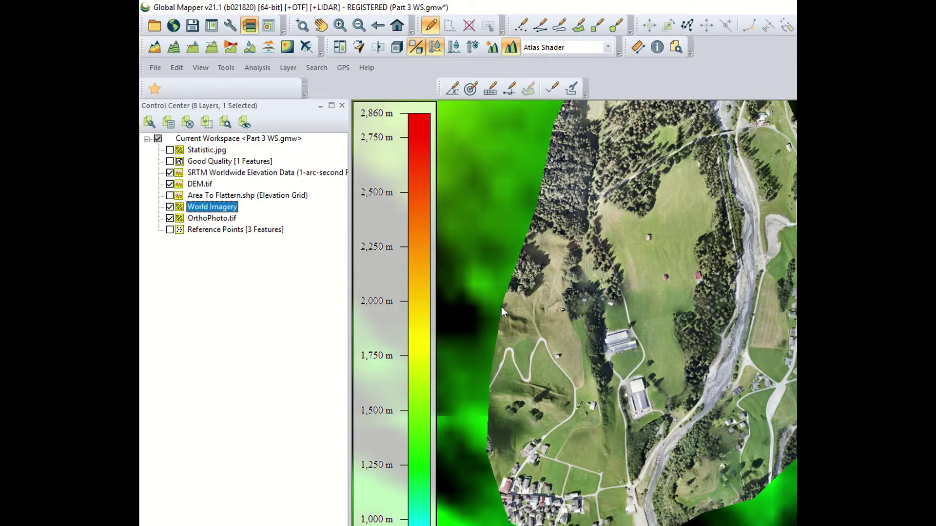
{"action": "scroll", "coordinate": [468, 380], "scroll_direction": "up", "scroll_amount": 1}
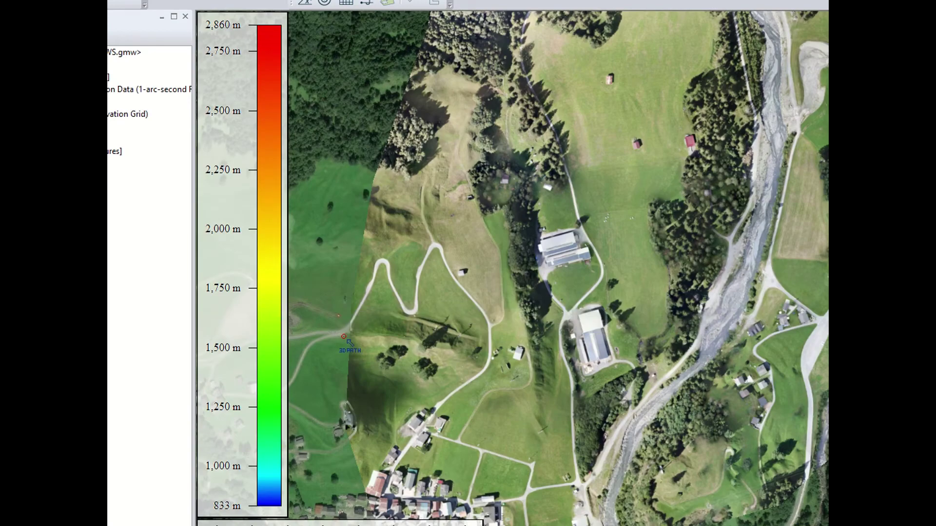
{"action": "left_click", "coordinate": [346, 331]}
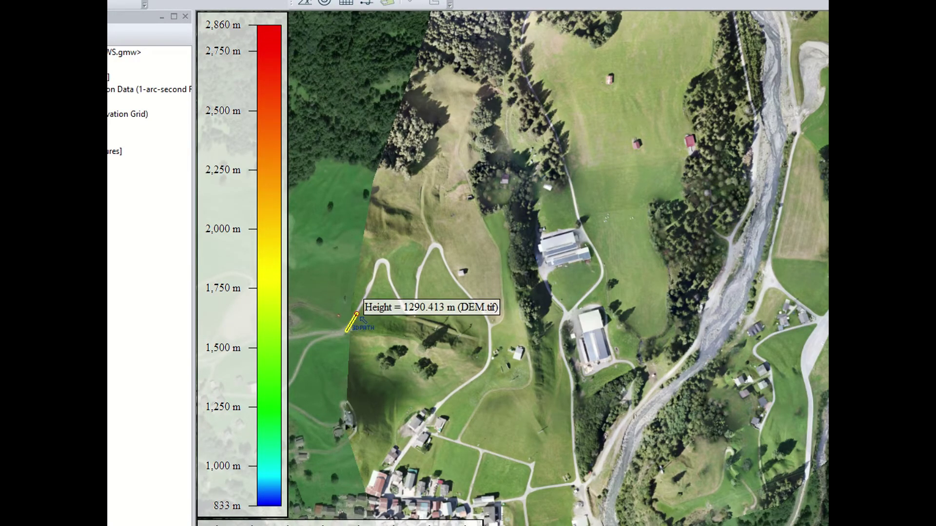
{"action": "left_click", "coordinate": [357, 315]}
{"action": "right_click", "coordinate": [359, 317]}
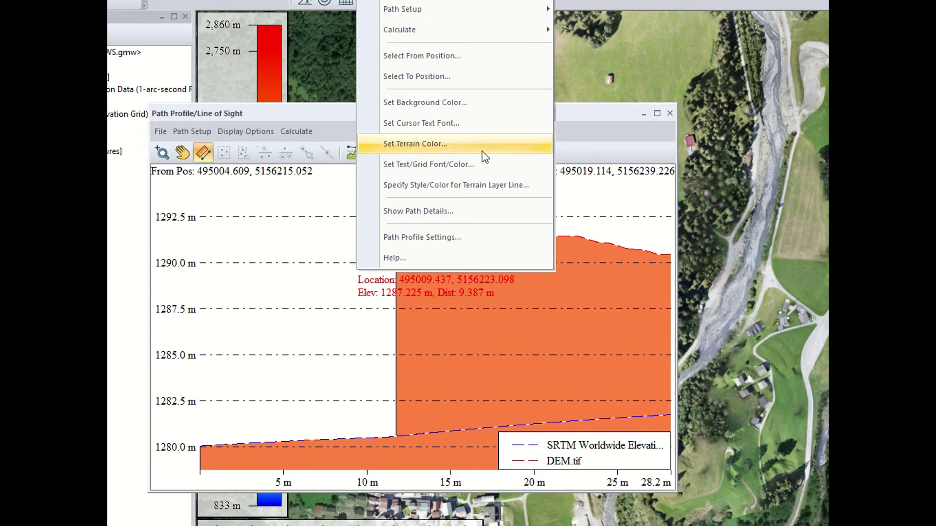
{"action": "key", "text": "Escape"}
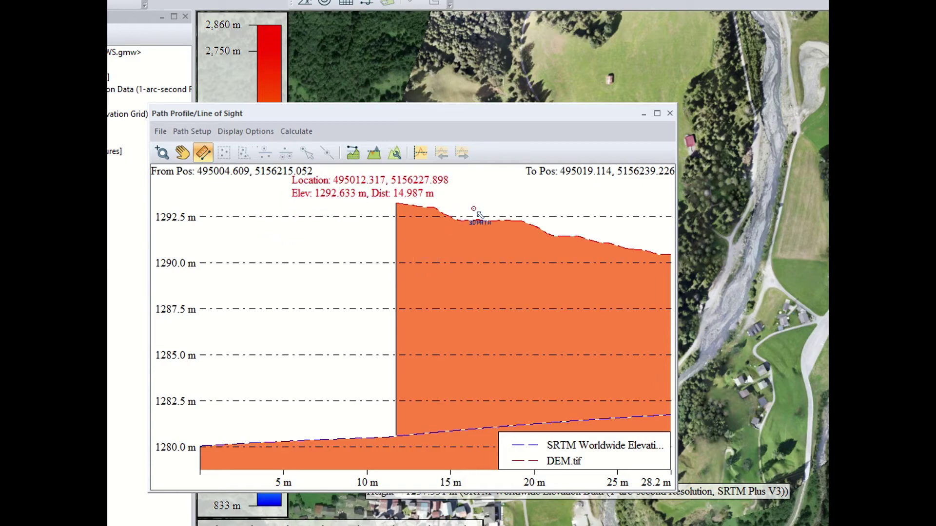
{"action": "left_click", "coordinate": [669, 113]}
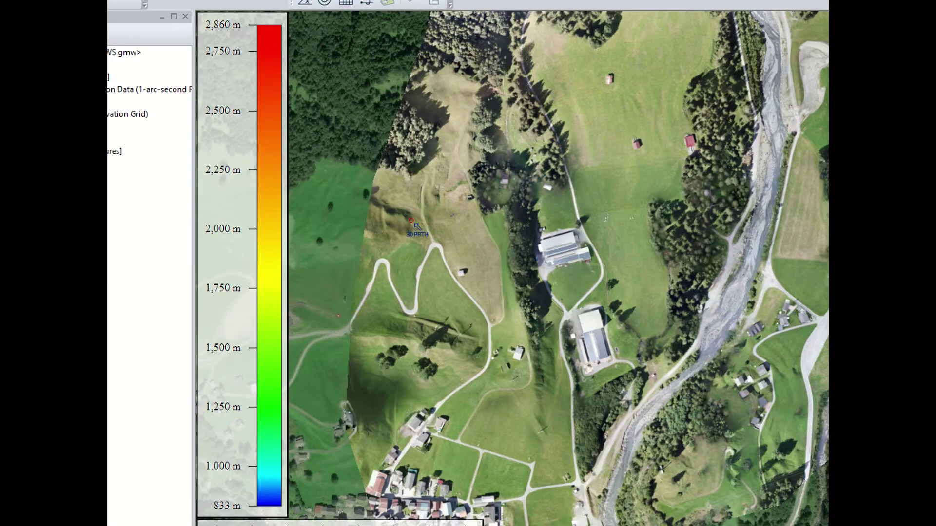
- Profile paths across the southern and eastern DEM/SRTM edges
{"action": "scroll", "coordinate": [414, 224], "scroll_direction": "up", "scroll_amount": 5}
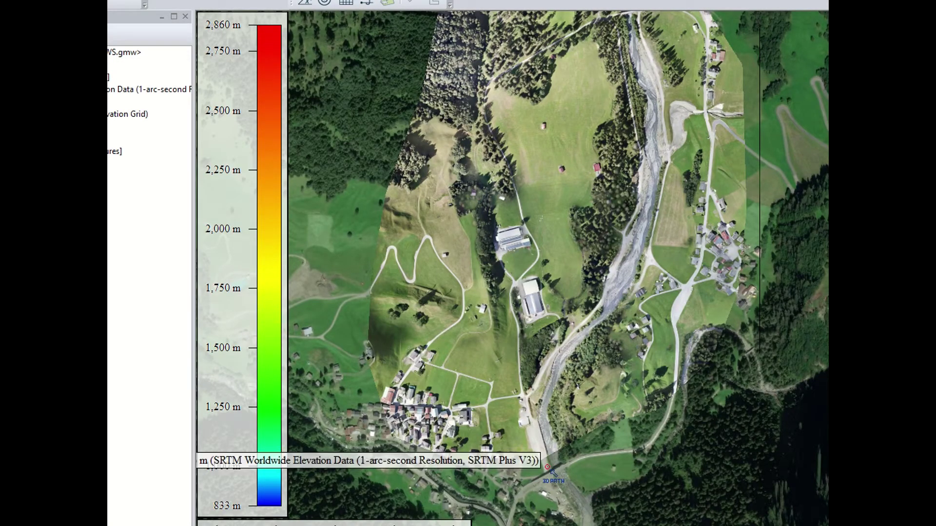
{"action": "mouse_move", "coordinate": [541, 450]}
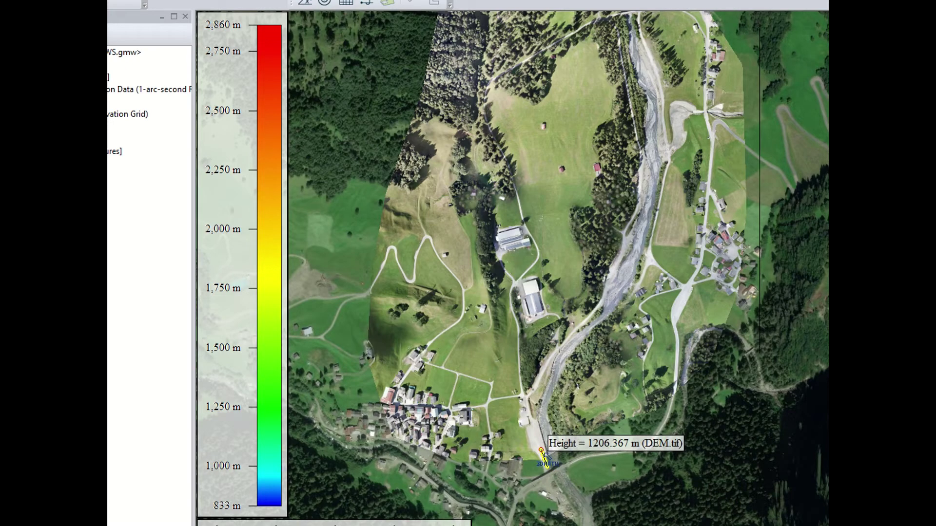
{"action": "left_click", "coordinate": [541, 451]}
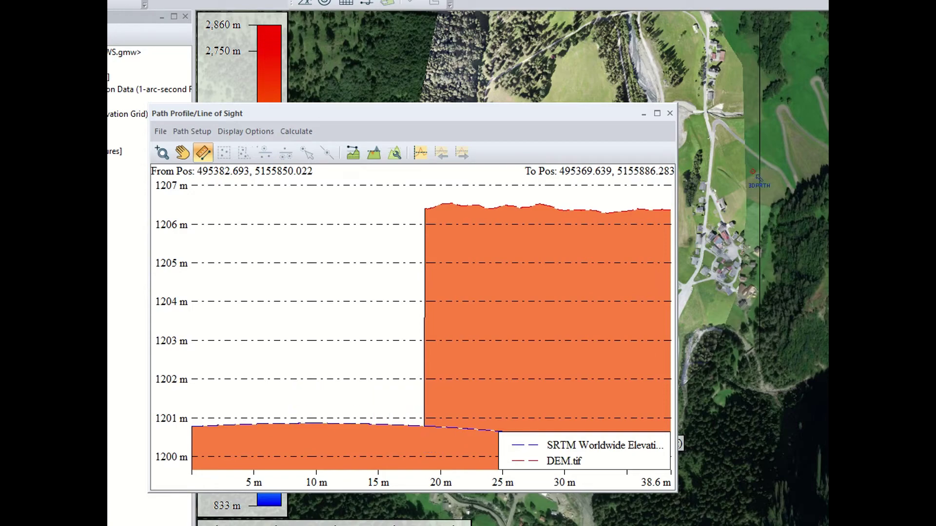
{"action": "left_click", "coordinate": [670, 114]}
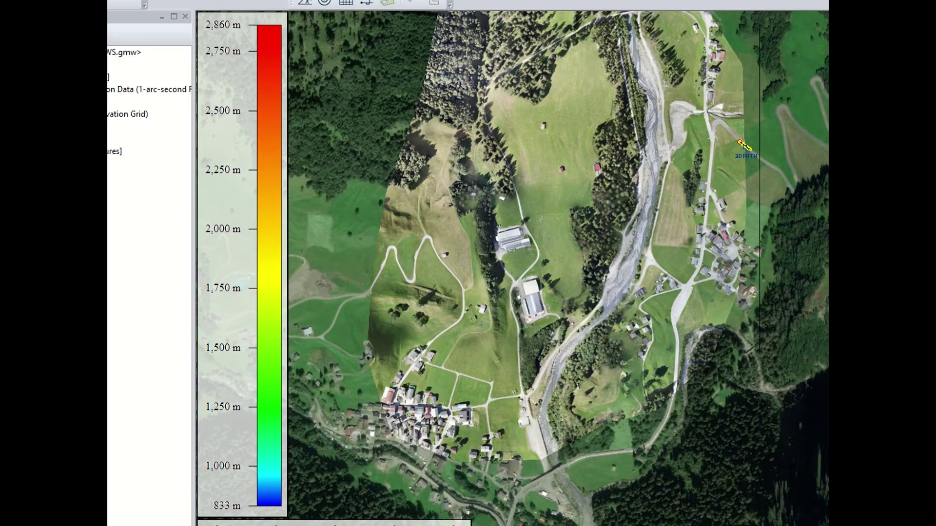
{"action": "left_click", "coordinate": [741, 143]}
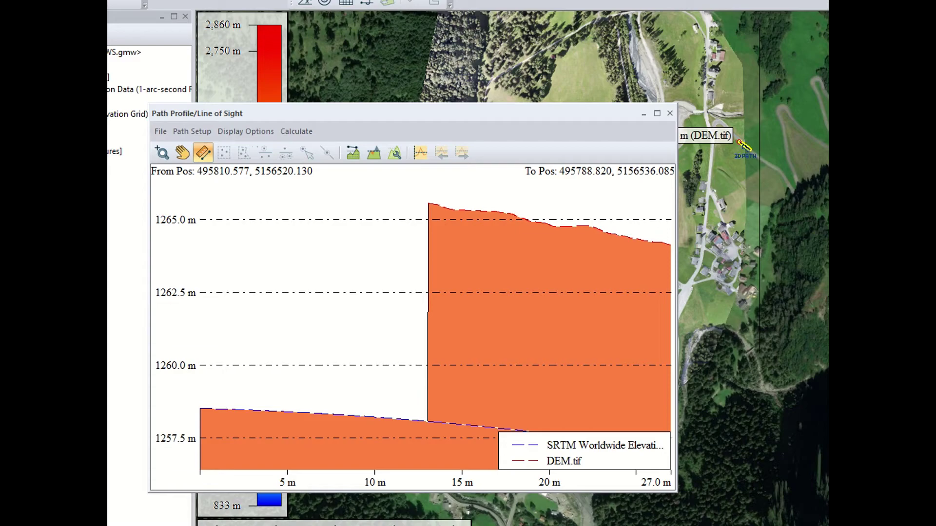
{"action": "left_click", "coordinate": [670, 113]}
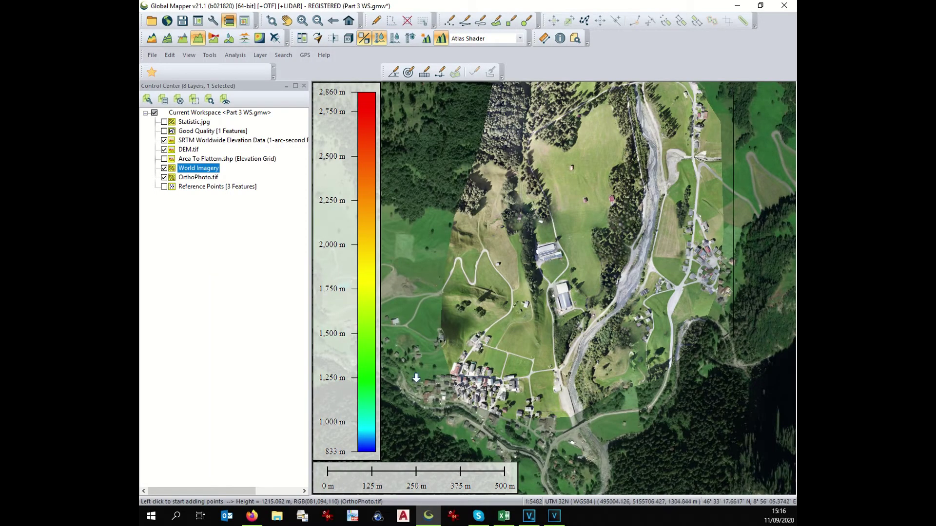
- Replace the leading digits of DEM.tif's elevation offset with 0 and accept it
{"action": "left_click", "coordinate": [187, 151]}
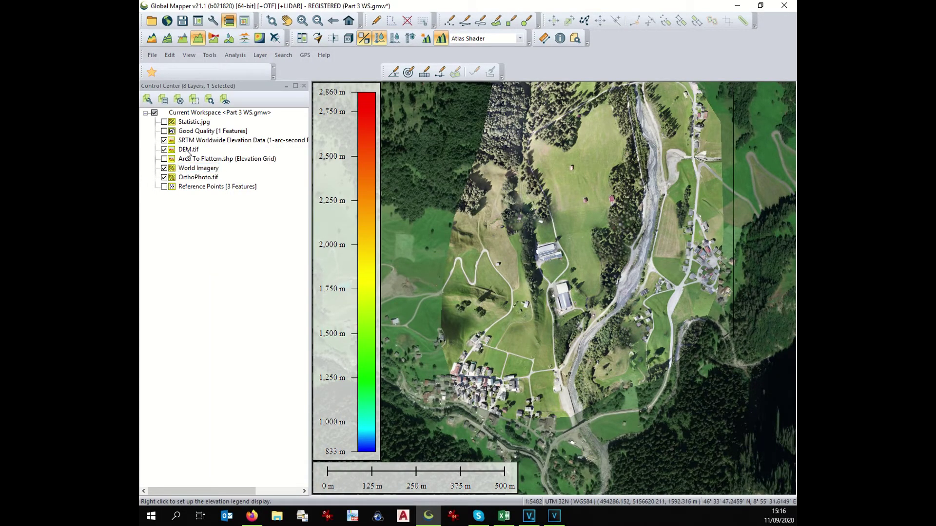
{"action": "right_click", "coordinate": [187, 153]}
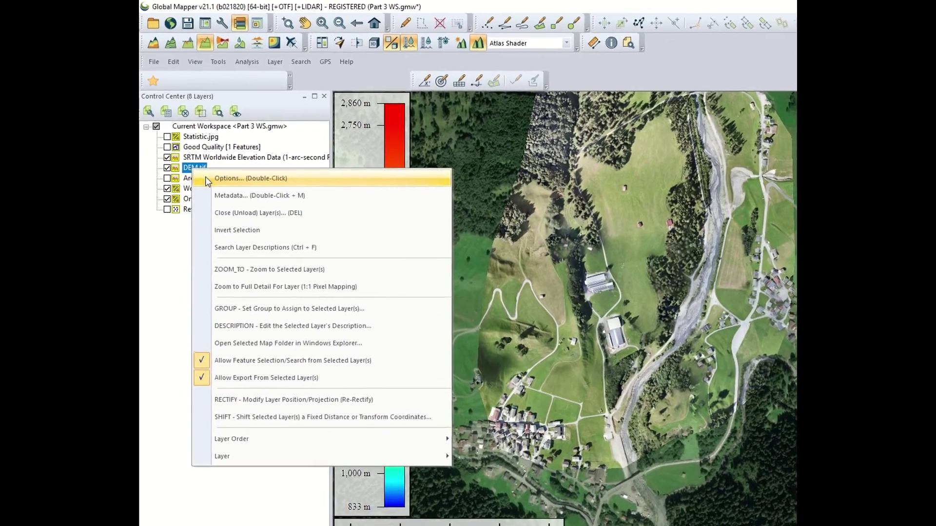
{"action": "left_click", "coordinate": [200, 158]}
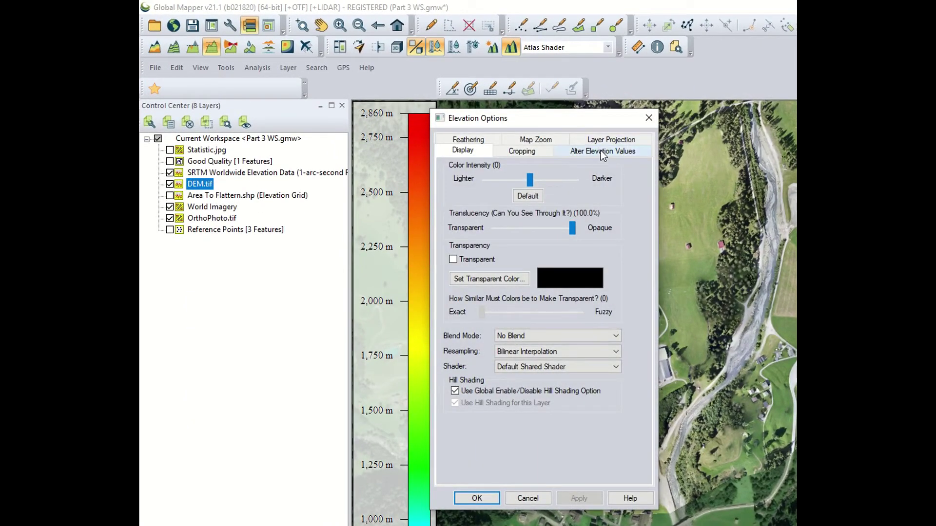
{"action": "left_click", "coordinate": [603, 151]}
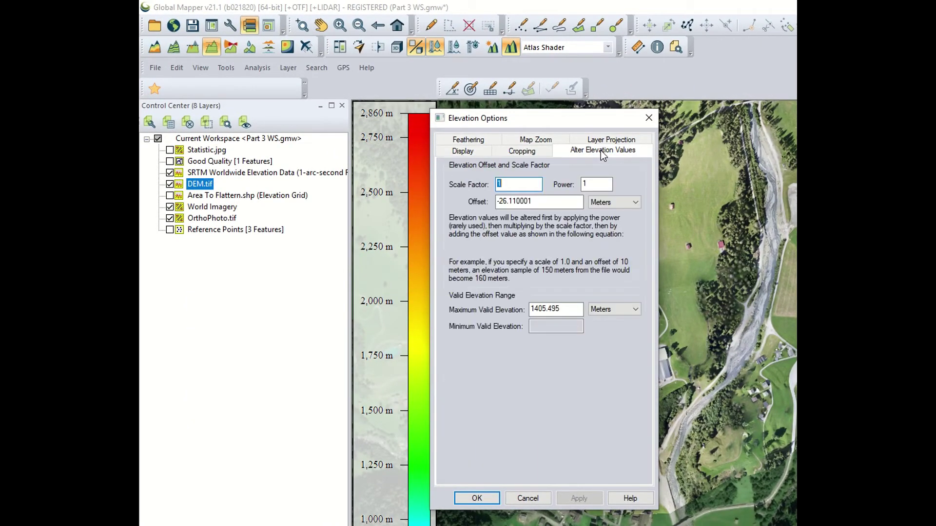
{"action": "left_click", "coordinate": [504, 201]}
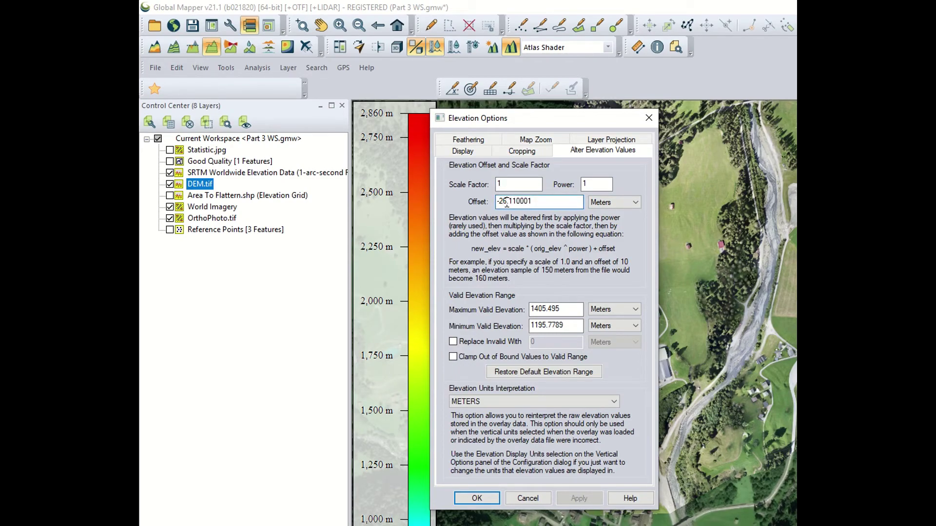
{"action": "left_click_drag", "start_coordinate": [508, 201], "coordinate": [501, 204]}
{"action": "type", "text": "0"}
{"action": "key", "text": "Return"}
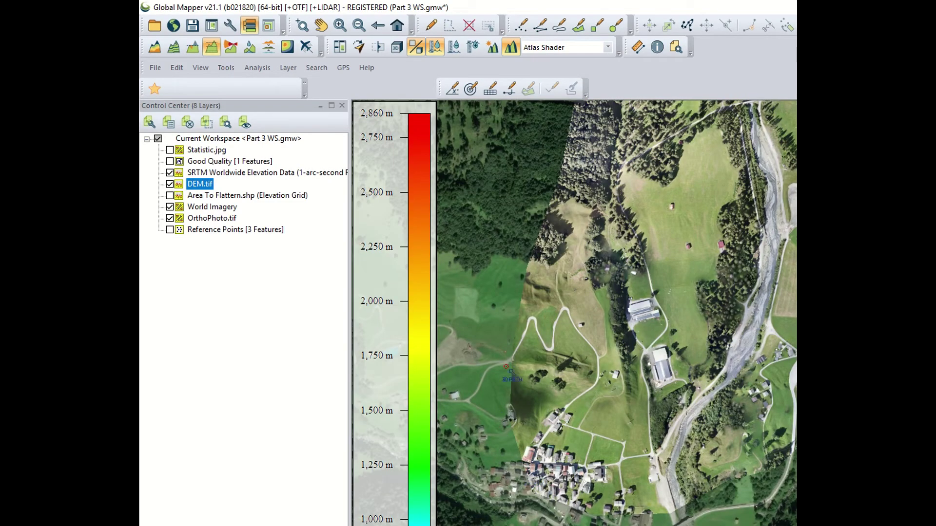
{"action": "left_click", "coordinate": [508, 365]}
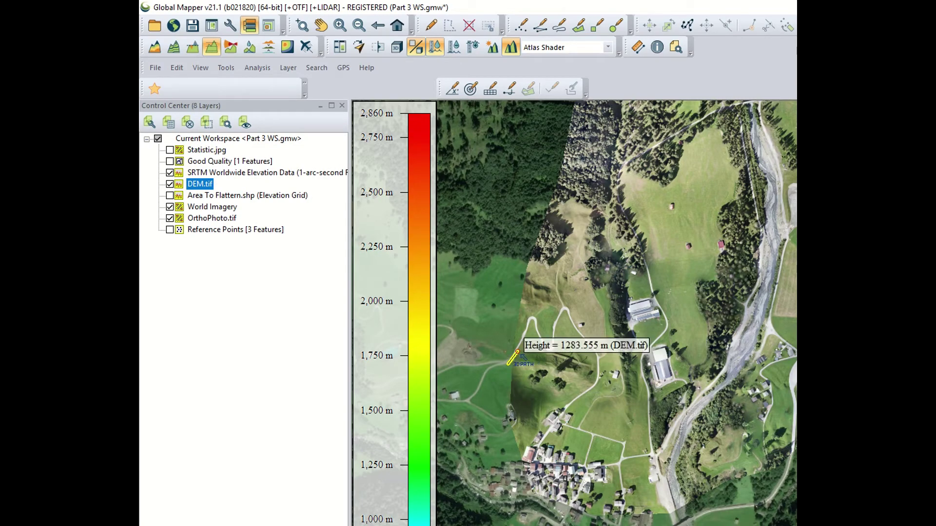
{"action": "left_click", "coordinate": [518, 351]}
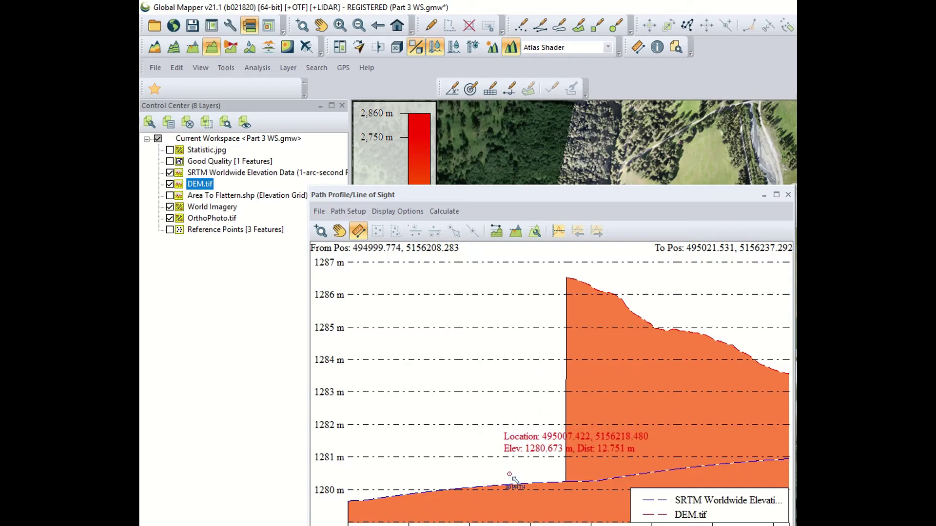
{"action": "left_click", "coordinate": [789, 196]}
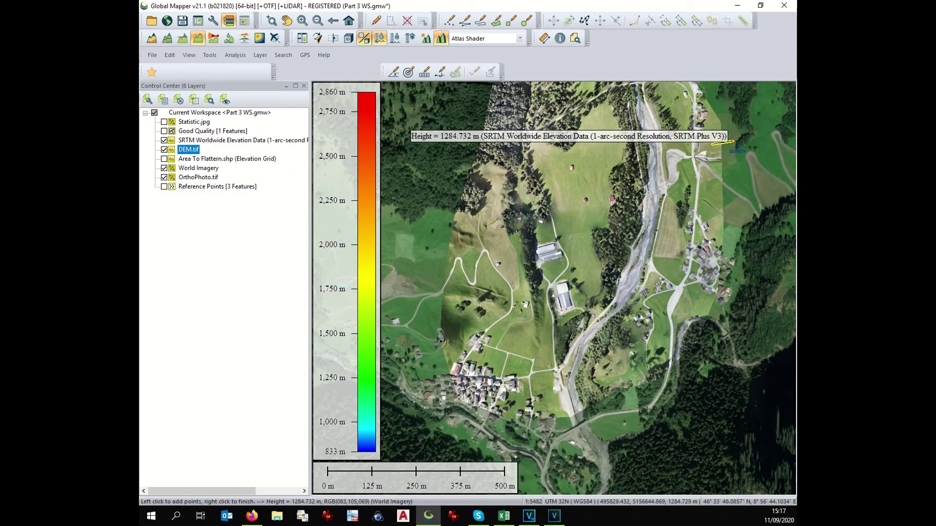
{"action": "right_click", "coordinate": [733, 141]}
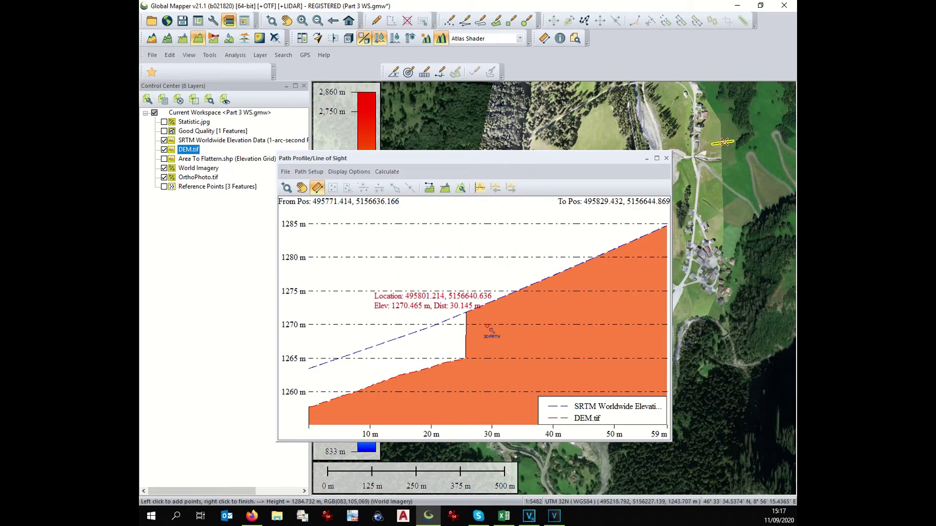
{"action": "left_click", "coordinate": [665, 158]}
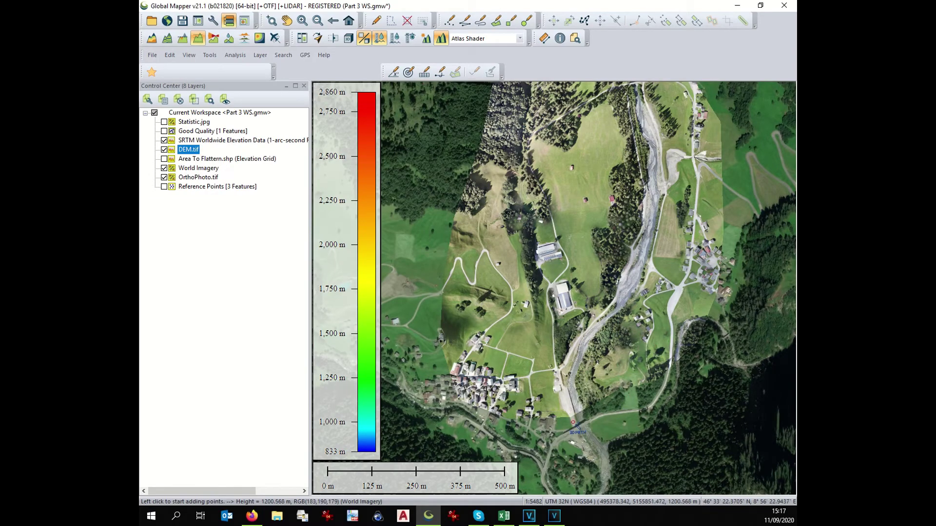
{"action": "left_click", "coordinate": [566, 410]}
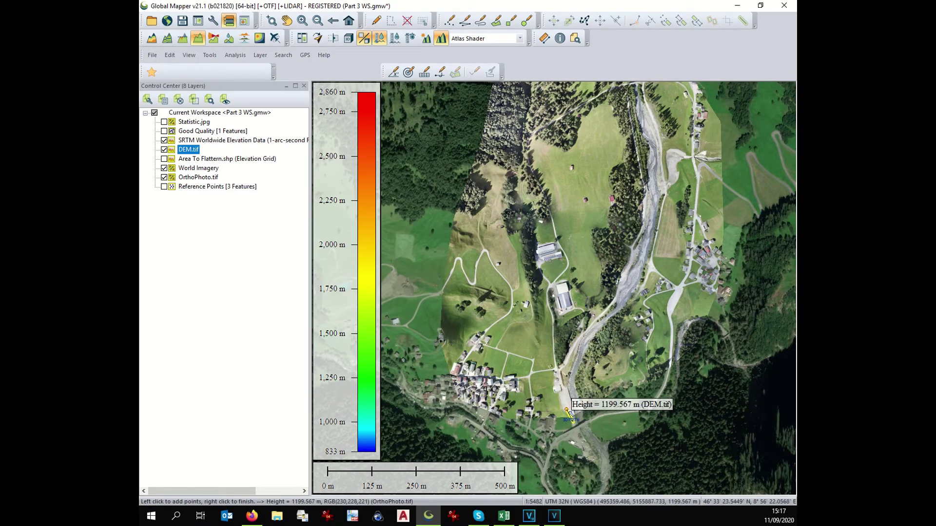
{"action": "right_click", "coordinate": [569, 414]}
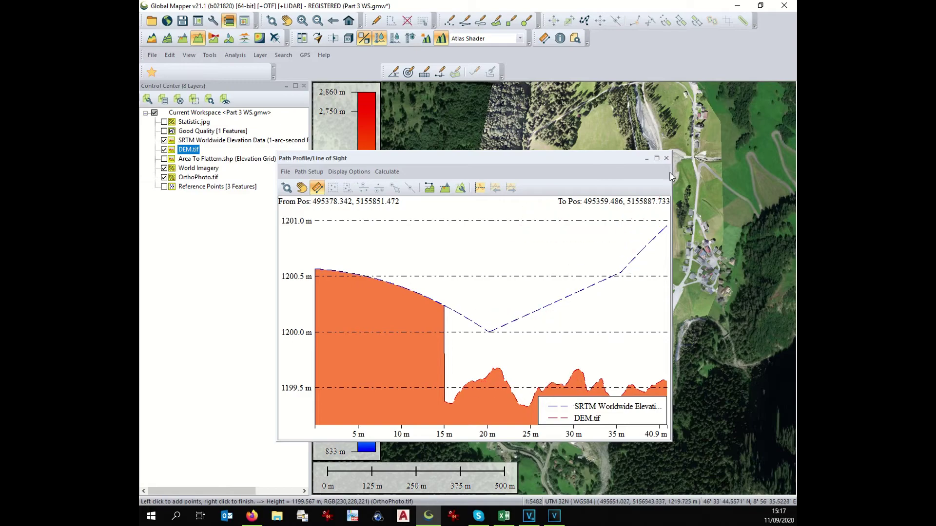
{"action": "left_click", "coordinate": [666, 158]}
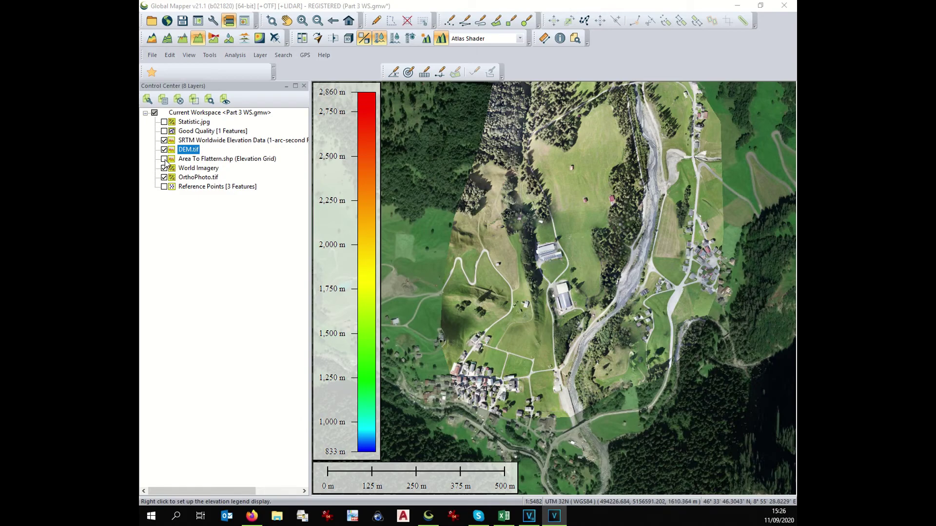
- Show Good Quality, hide SRTM, and select all Good Quality polygon features
{"action": "left_click", "coordinate": [164, 131]}
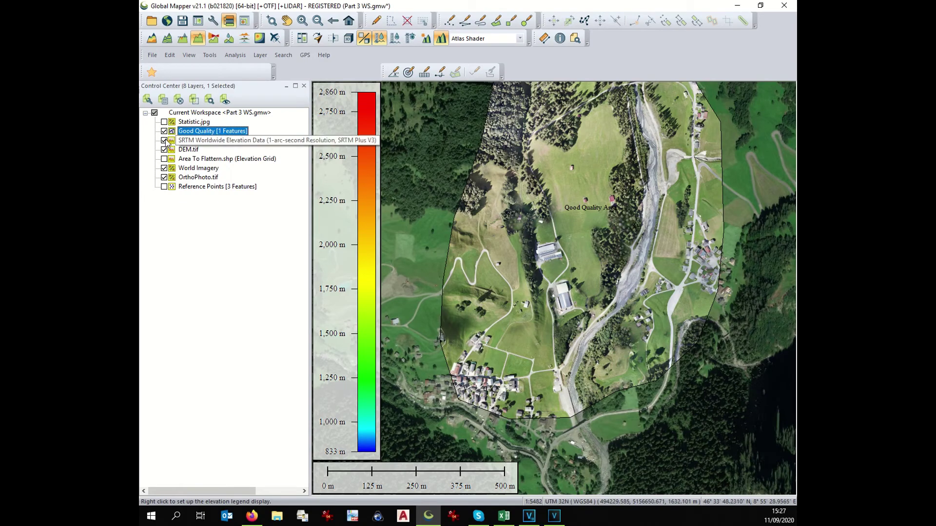
{"action": "left_click", "coordinate": [164, 141]}
{"action": "left_click", "coordinate": [180, 152]}
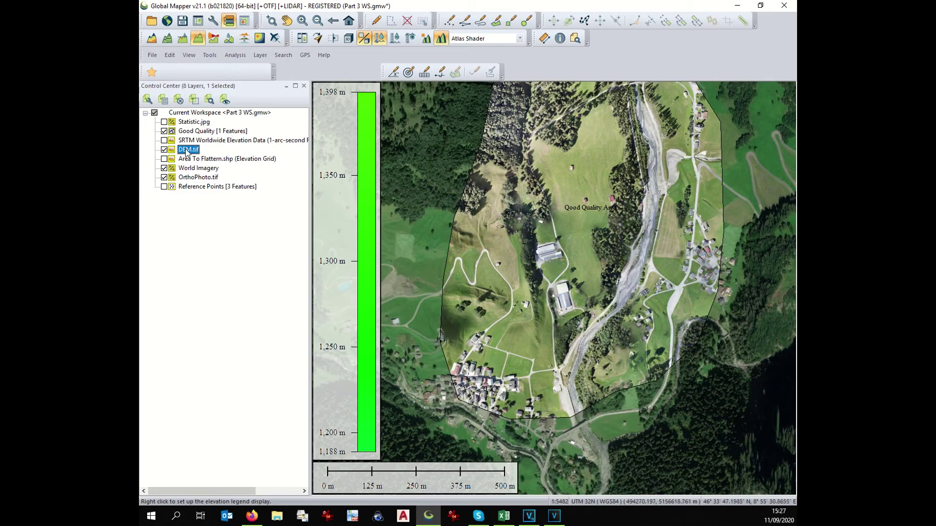
{"action": "right_click", "coordinate": [234, 133]}
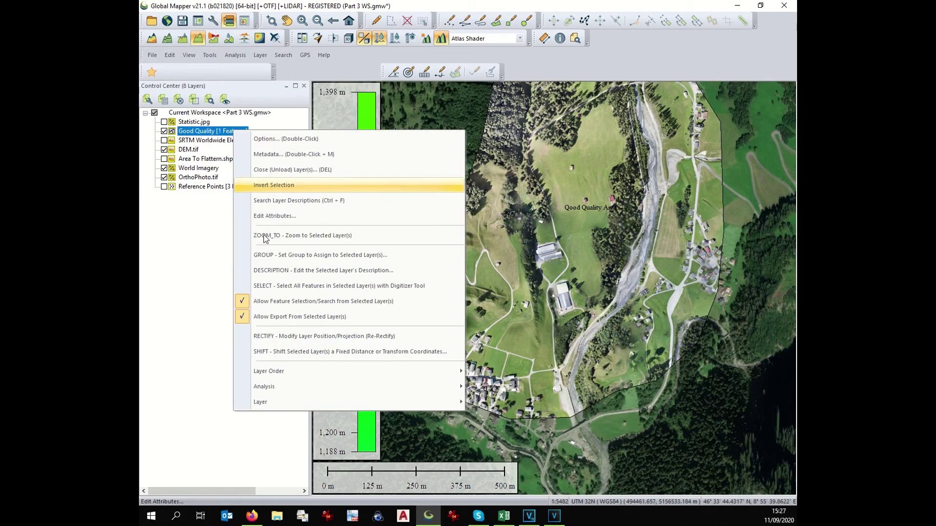
{"action": "left_click", "coordinate": [281, 286]}
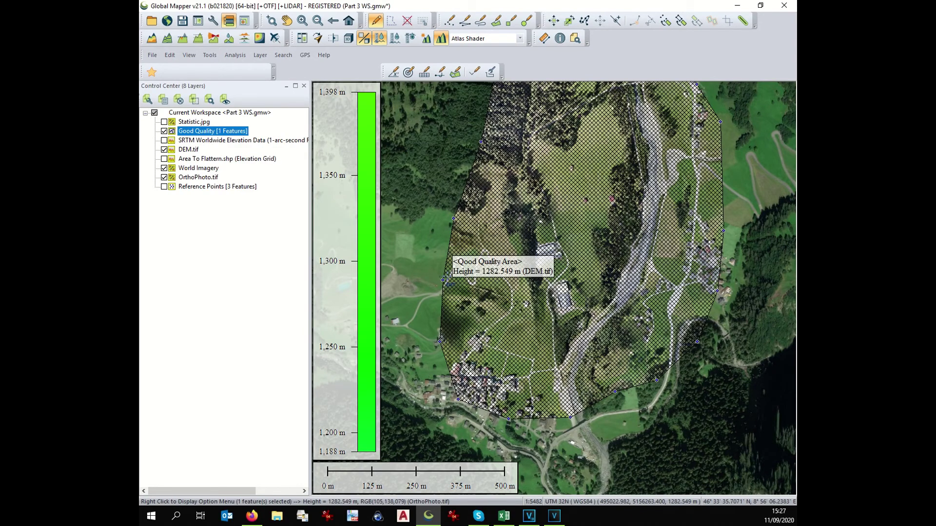
- Apply elevations from the terrain layers to the selected Good Quality polygon
{"action": "right_click", "coordinate": [447, 278]}
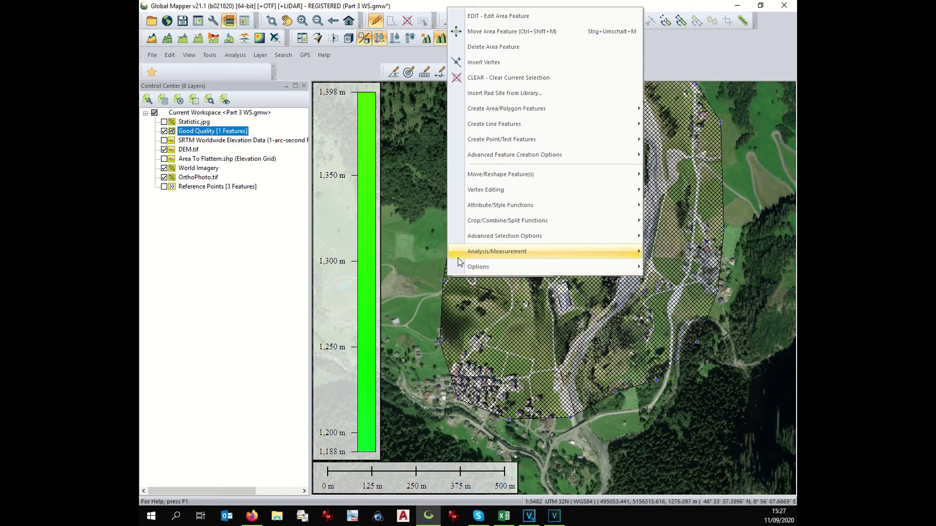
{"action": "mouse_move", "coordinate": [454, 256]}
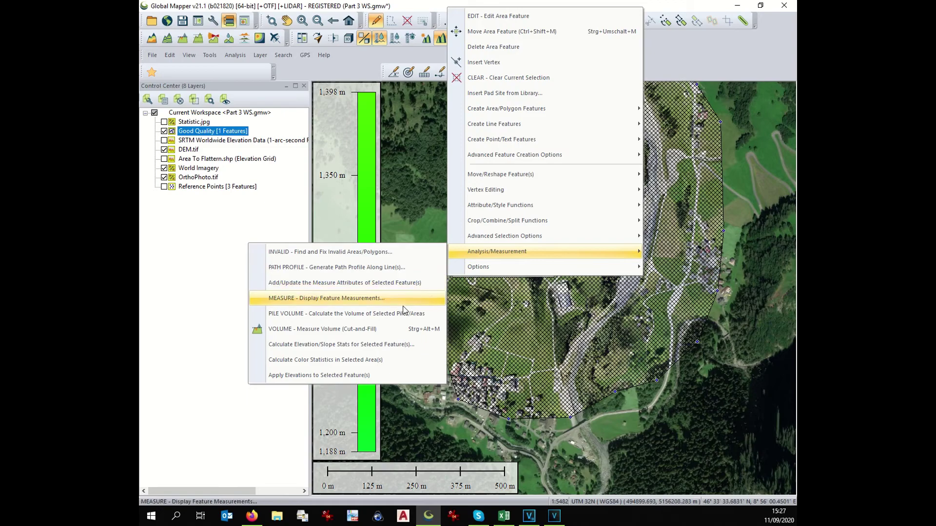
{"action": "left_click", "coordinate": [390, 375]}
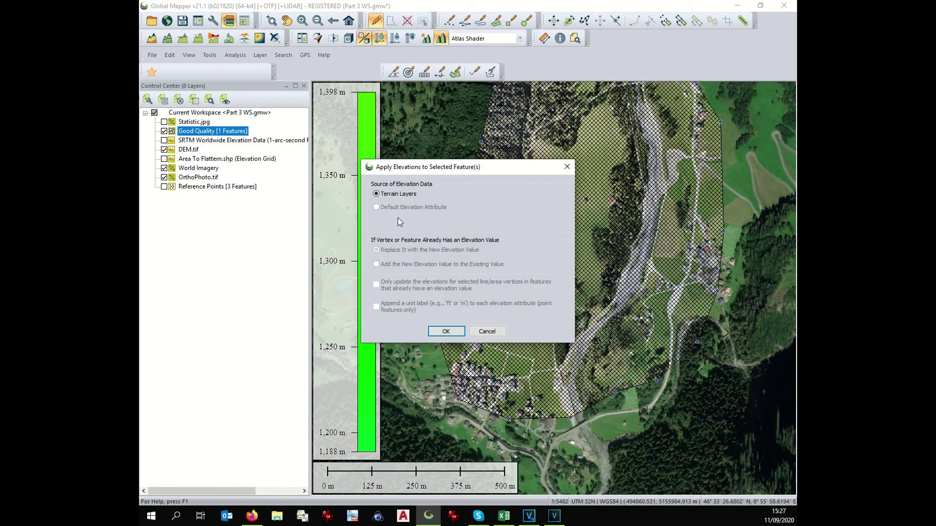
{"action": "left_click", "coordinate": [444, 333]}
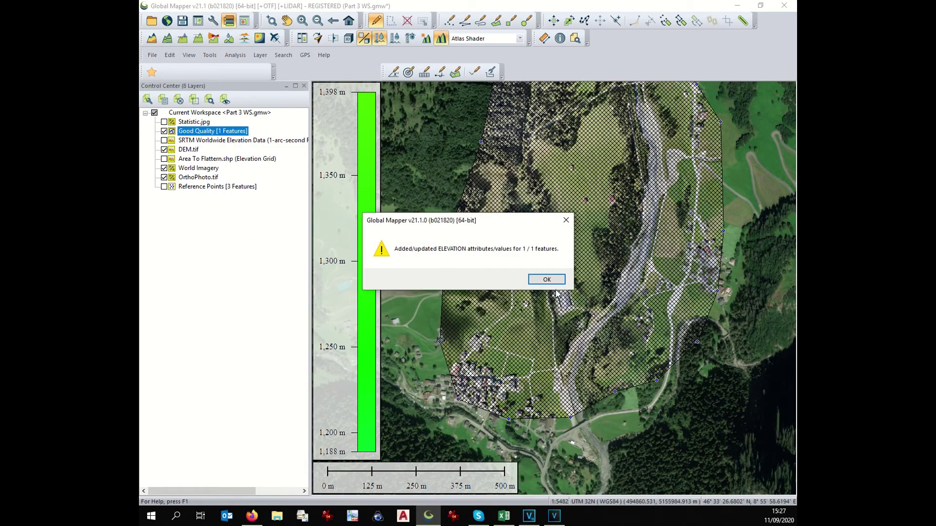
{"action": "left_click", "coordinate": [546, 281]}
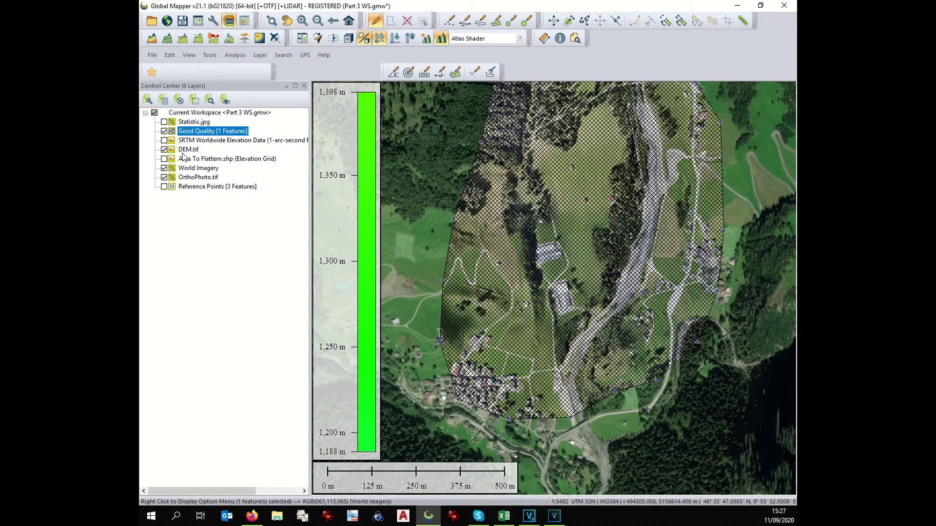
- Hide DEM.tif, then show and select the SRTM elevation layer
{"action": "left_click", "coordinate": [165, 150]}
{"action": "left_click", "coordinate": [165, 141]}
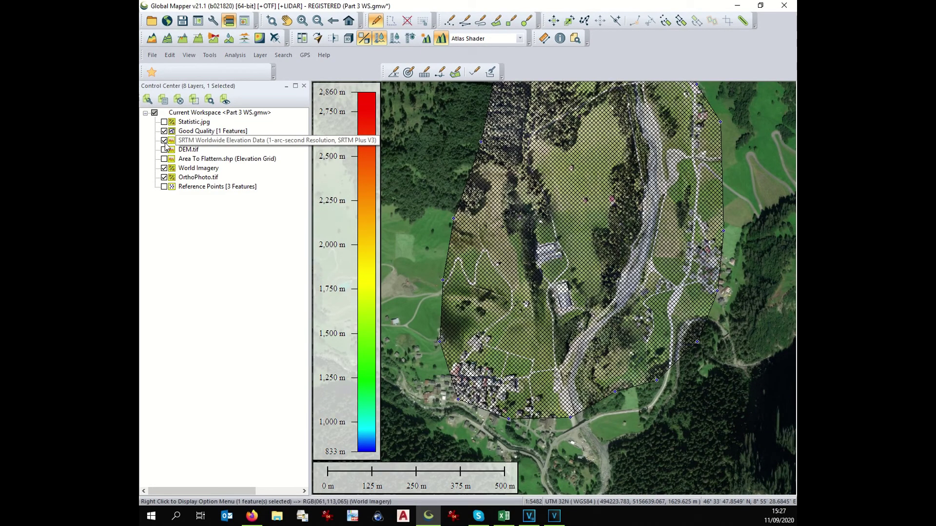
{"action": "left_click", "coordinate": [185, 142]}
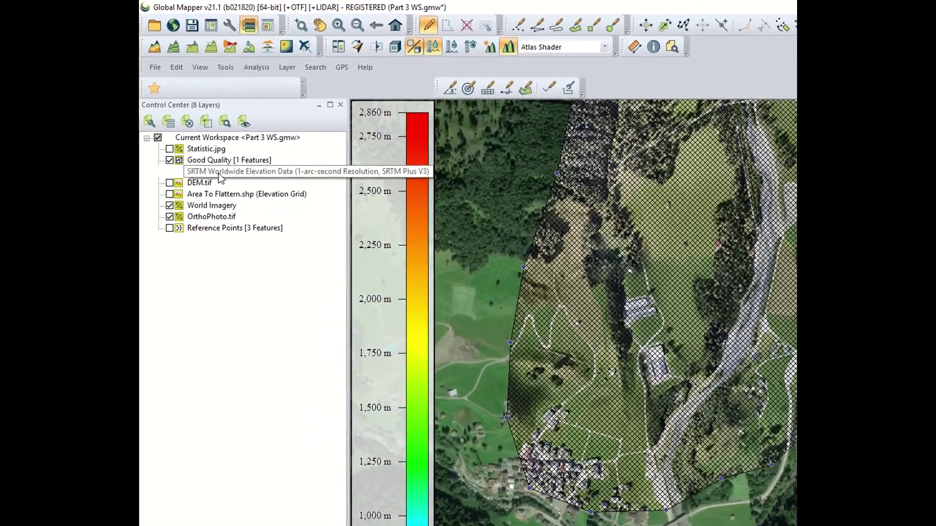
- Feather SRTM outside the selected Good Quality polygon, then hide the polygon layer
{"action": "right_click", "coordinate": [215, 165]}
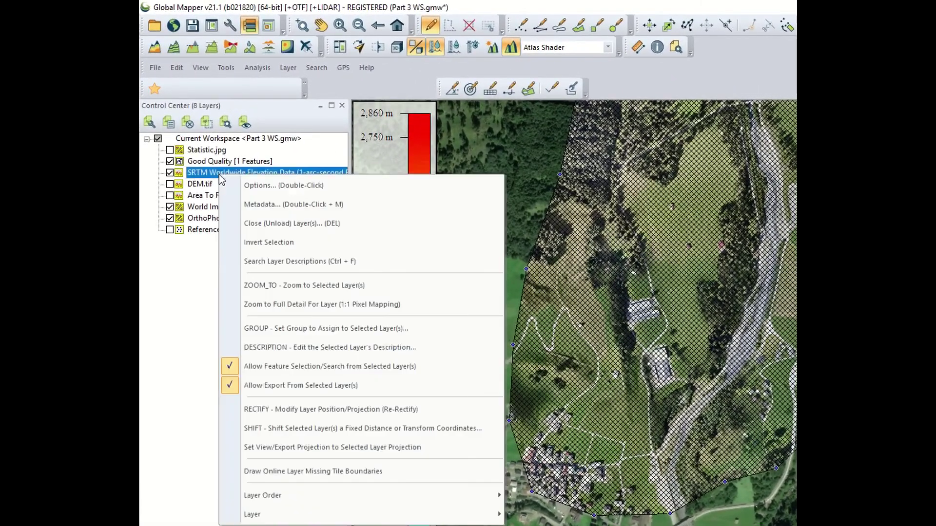
{"action": "left_click", "coordinate": [250, 186]}
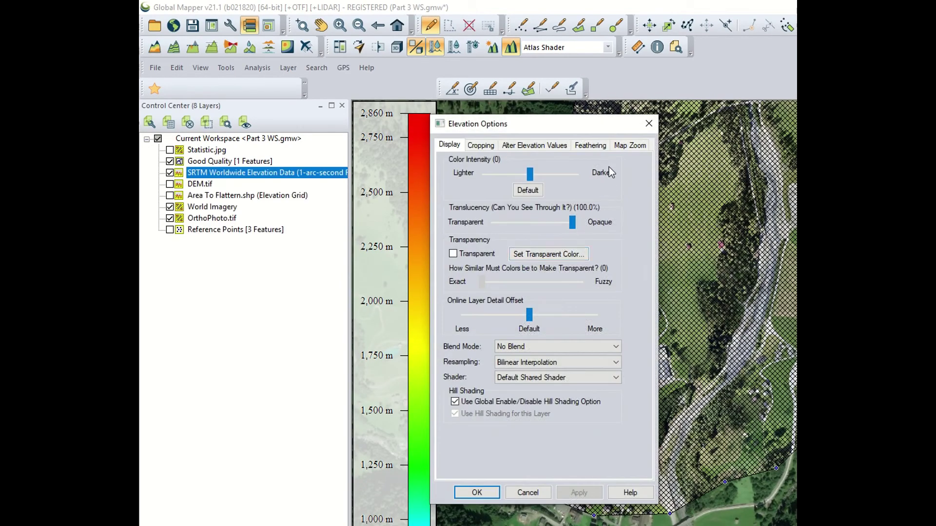
{"action": "left_click", "coordinate": [593, 145]}
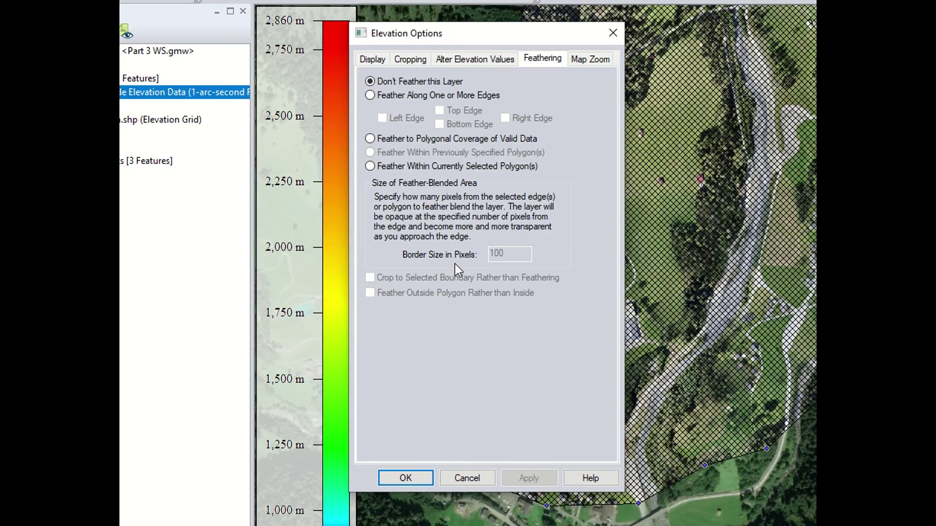
{"action": "left_click", "coordinate": [370, 166]}
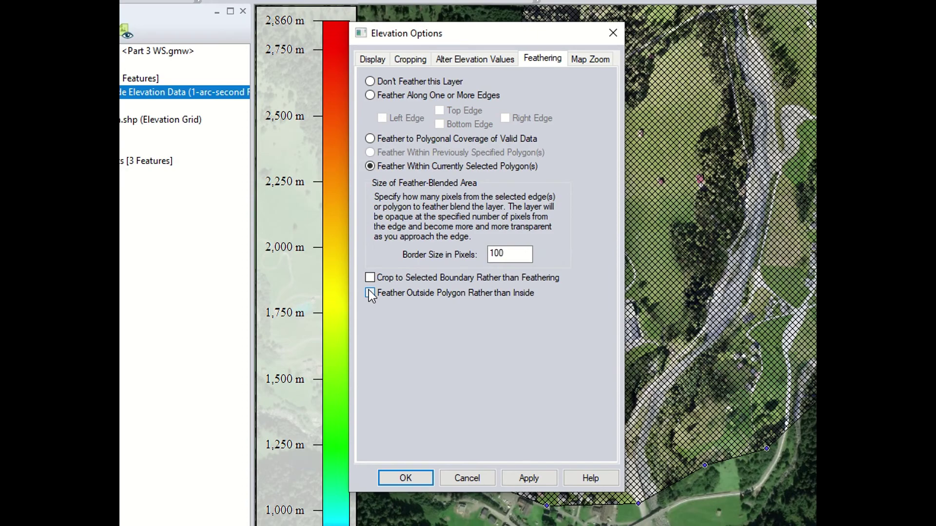
{"action": "left_click", "coordinate": [369, 293]}
{"action": "left_click", "coordinate": [404, 478]}
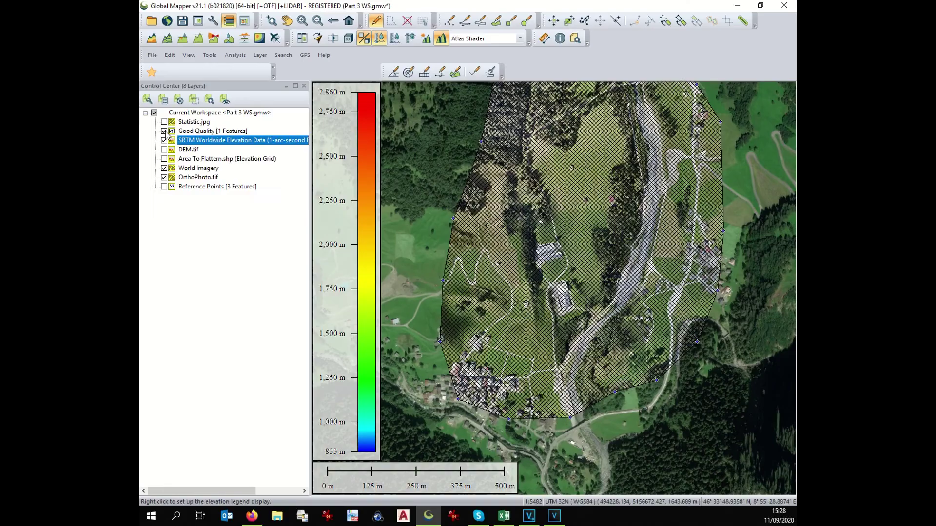
{"action": "left_click", "coordinate": [35, 79]}
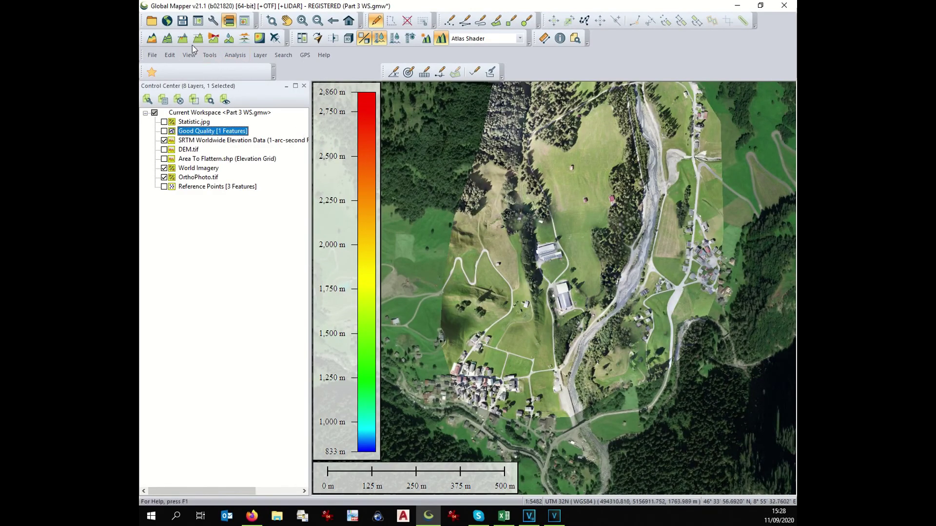
- Profile a path across the first DEM edge comparing DEM.tif and SRTM elevations
{"action": "left_click", "coordinate": [198, 38]}
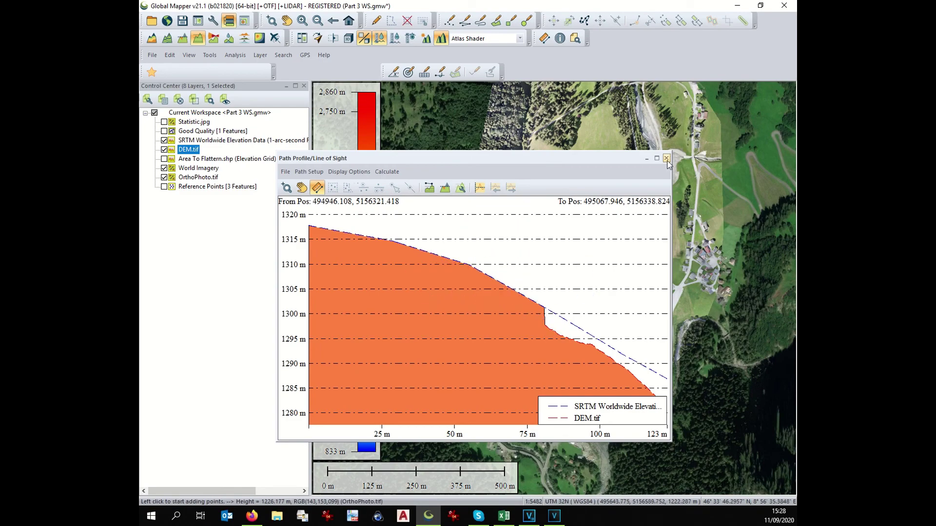
{"action": "left_click", "coordinate": [666, 159]}
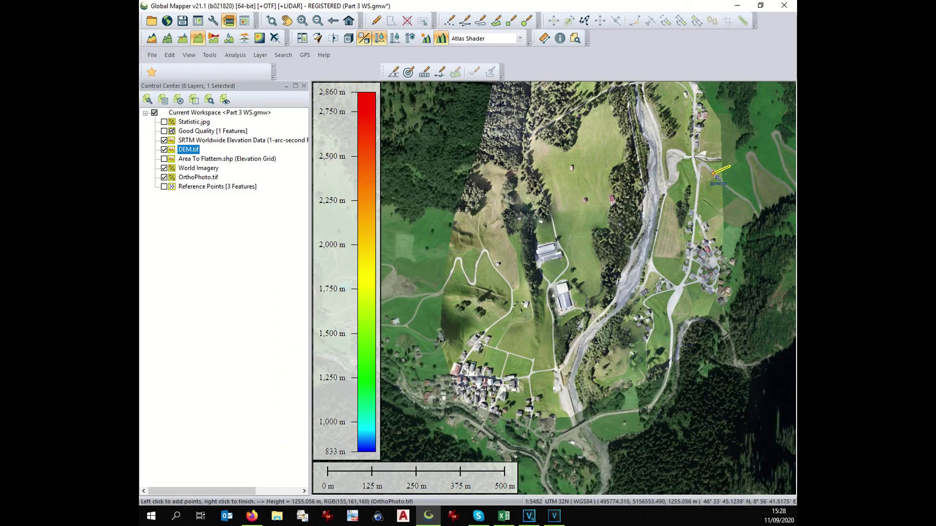
{"action": "right_click", "coordinate": [714, 175]}
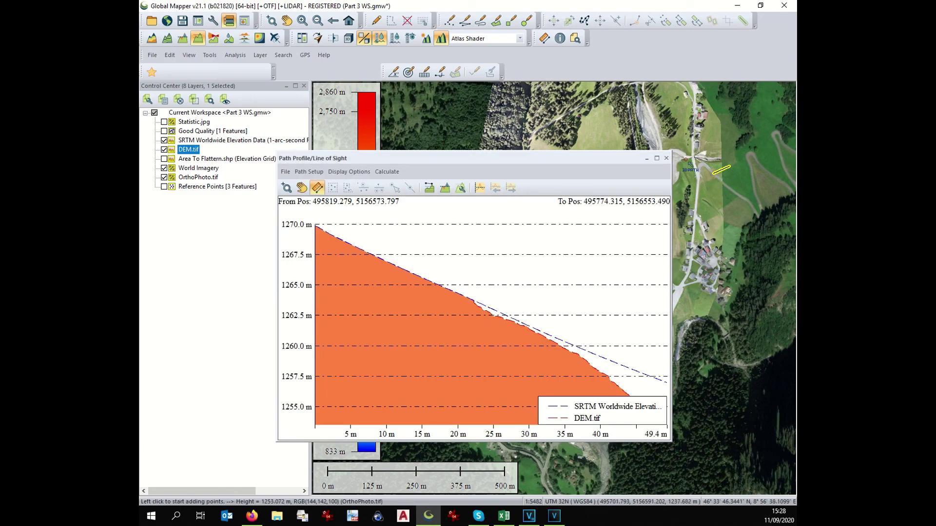
{"action": "key", "text": "Escape"}
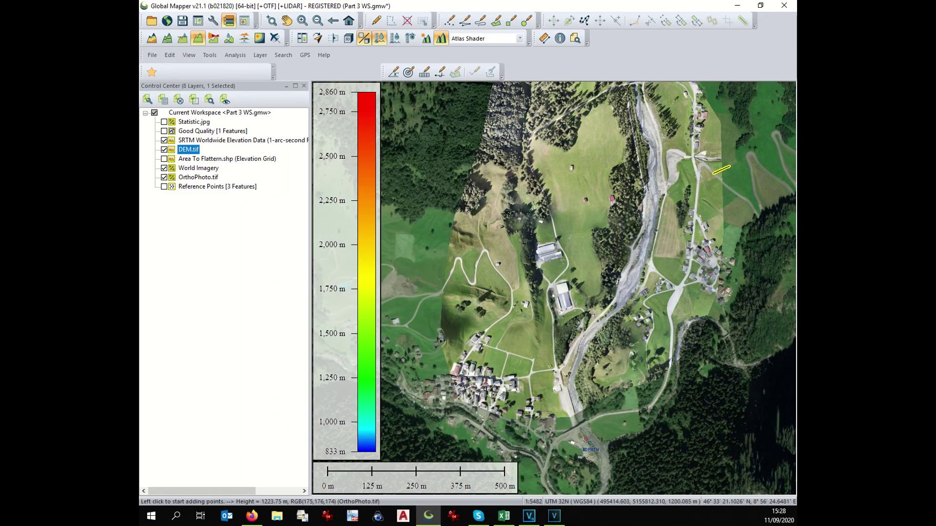
- Profile paths across the southern and western DEM edges
{"action": "left_click", "coordinate": [576, 437]}
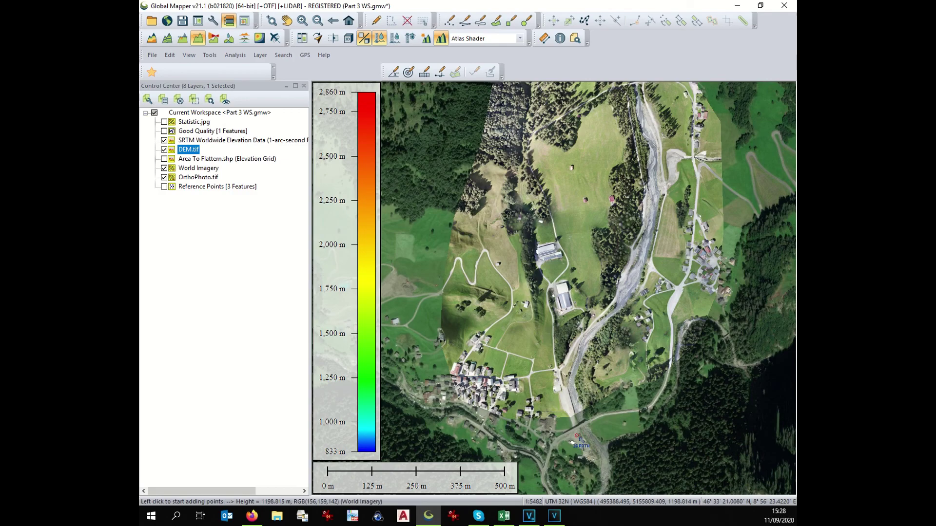
{"action": "right_click", "coordinate": [568, 405]}
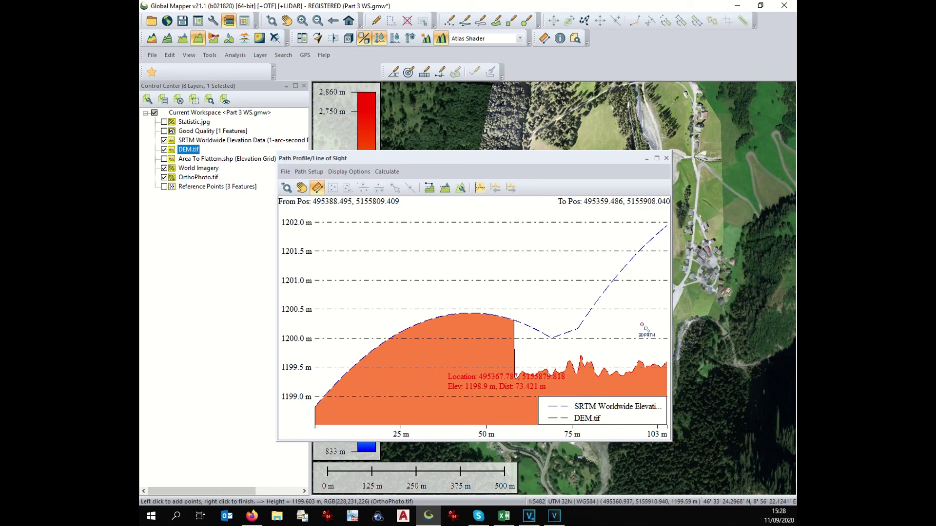
{"action": "left_click", "coordinate": [666, 159]}
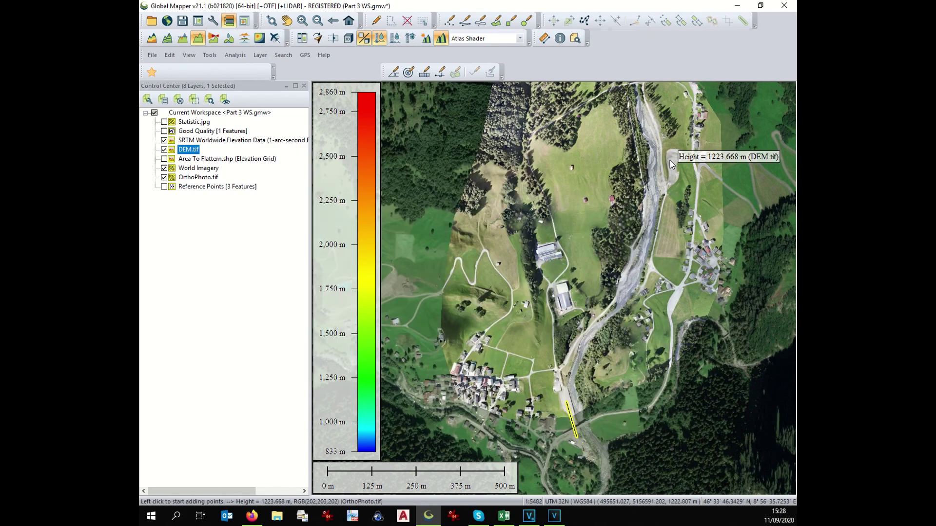
{"action": "left_click", "coordinate": [433, 366]}
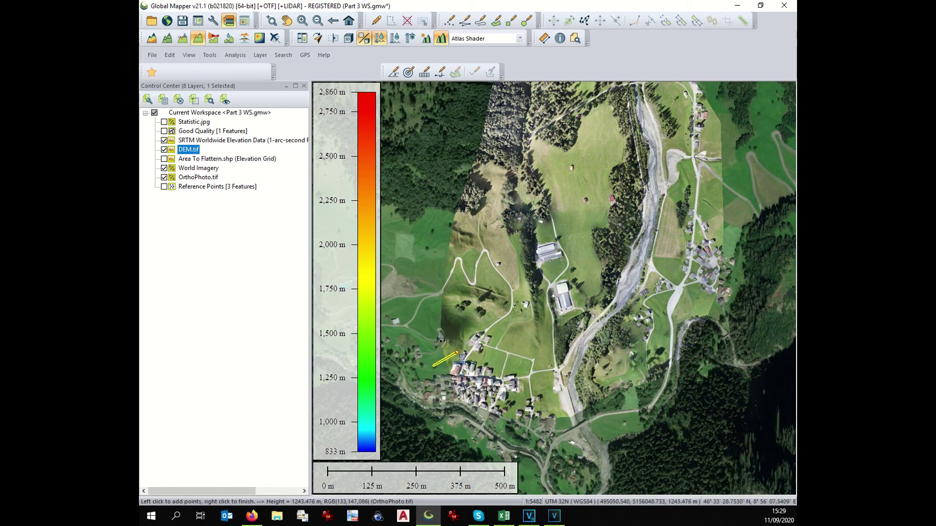
{"action": "right_click", "coordinate": [461, 356]}
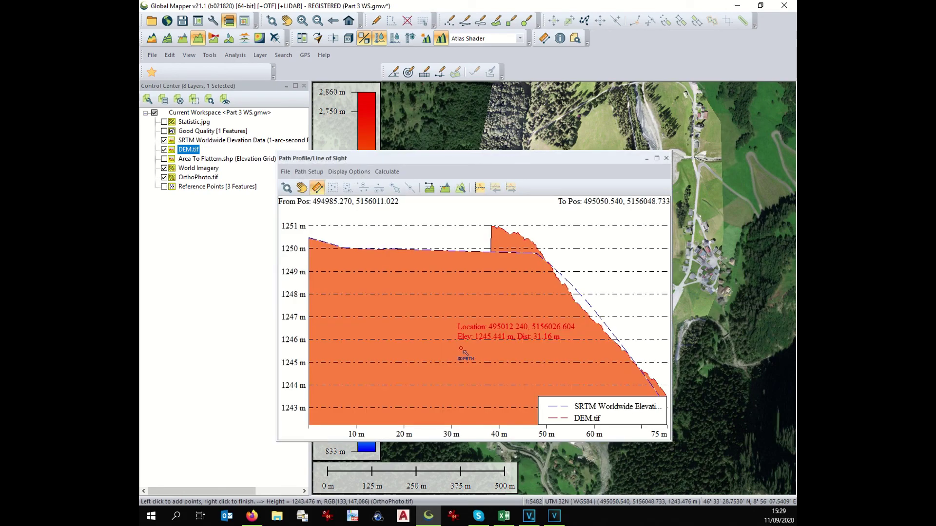